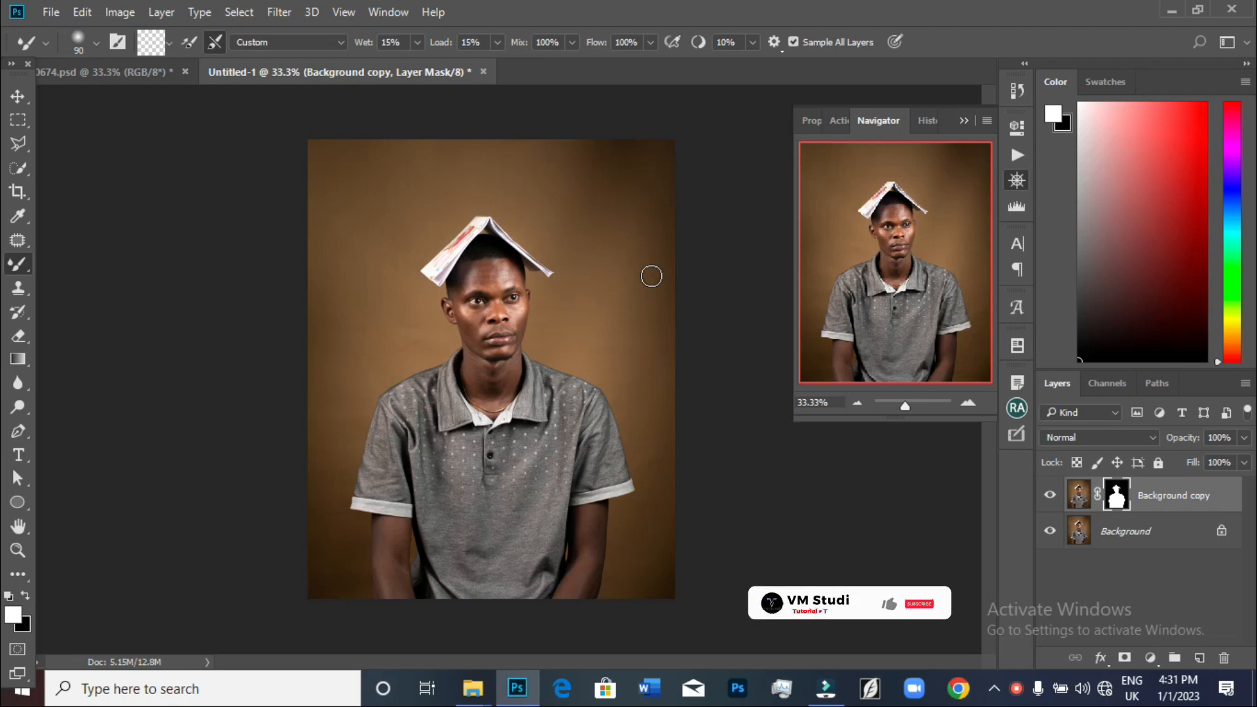
Compare the finished reference document with the working portrait by switching between the two open documents
mouse_move(473, 687)
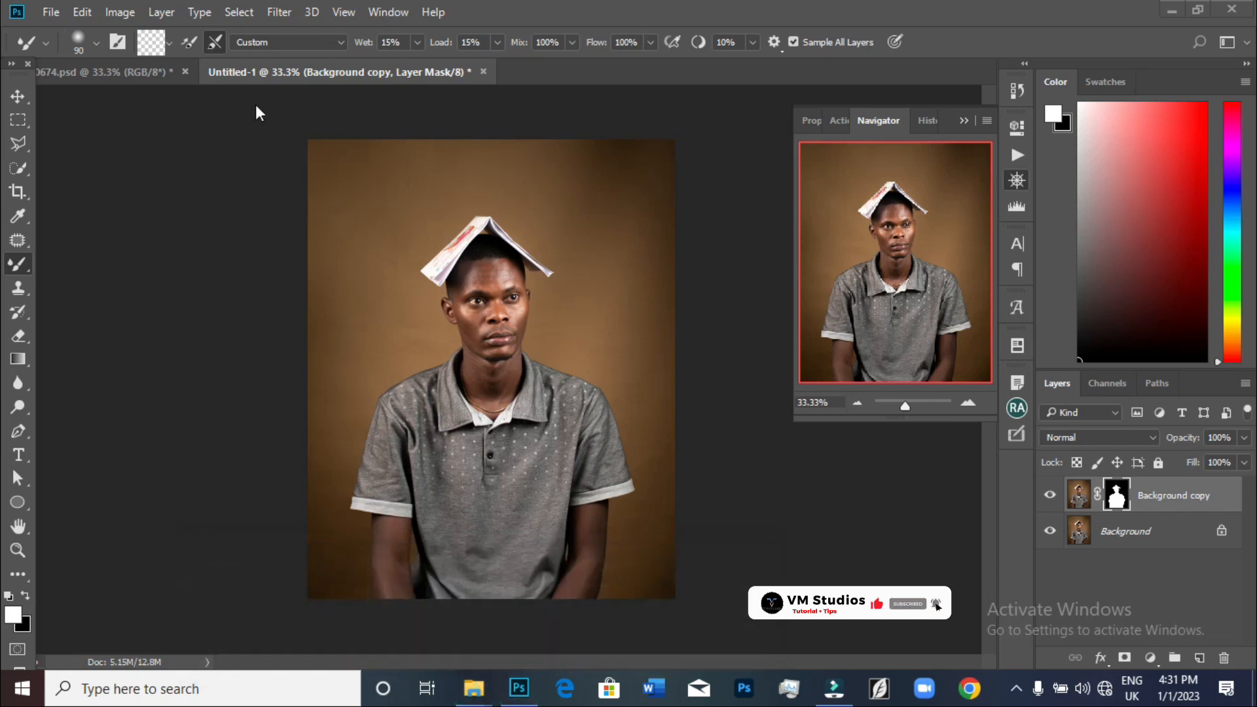
click(125, 73)
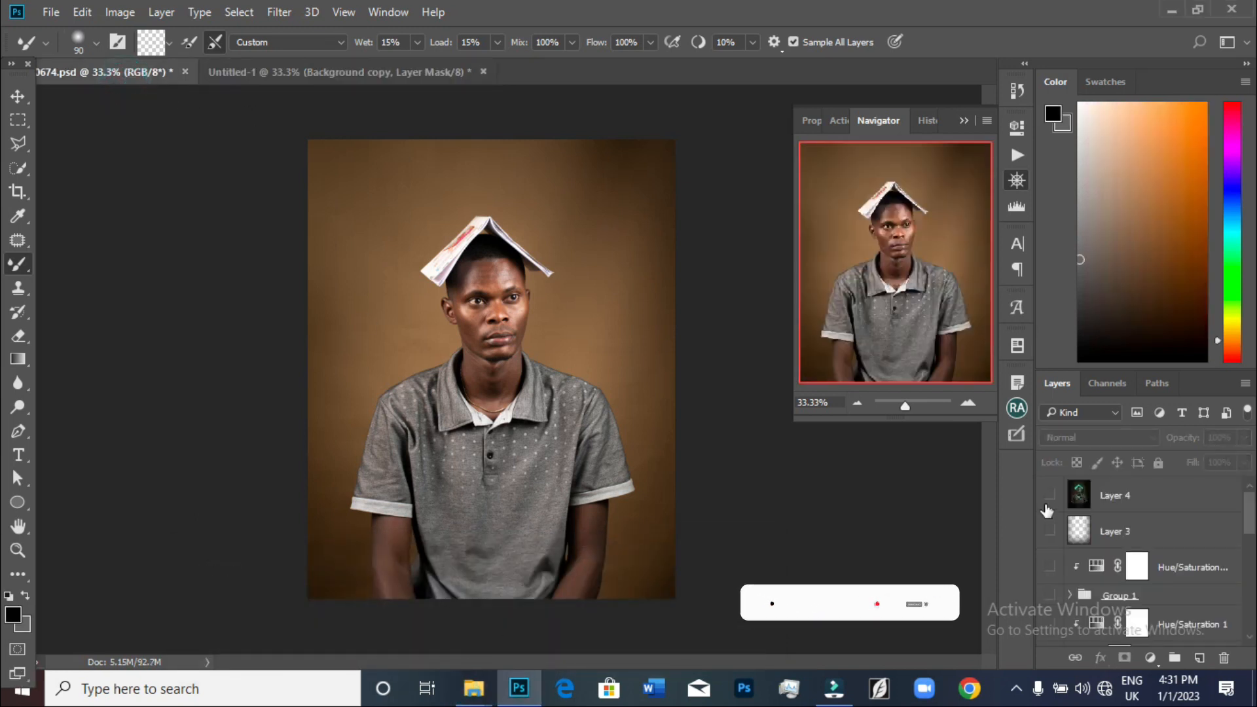
click(1050, 496)
click(365, 72)
key(x)
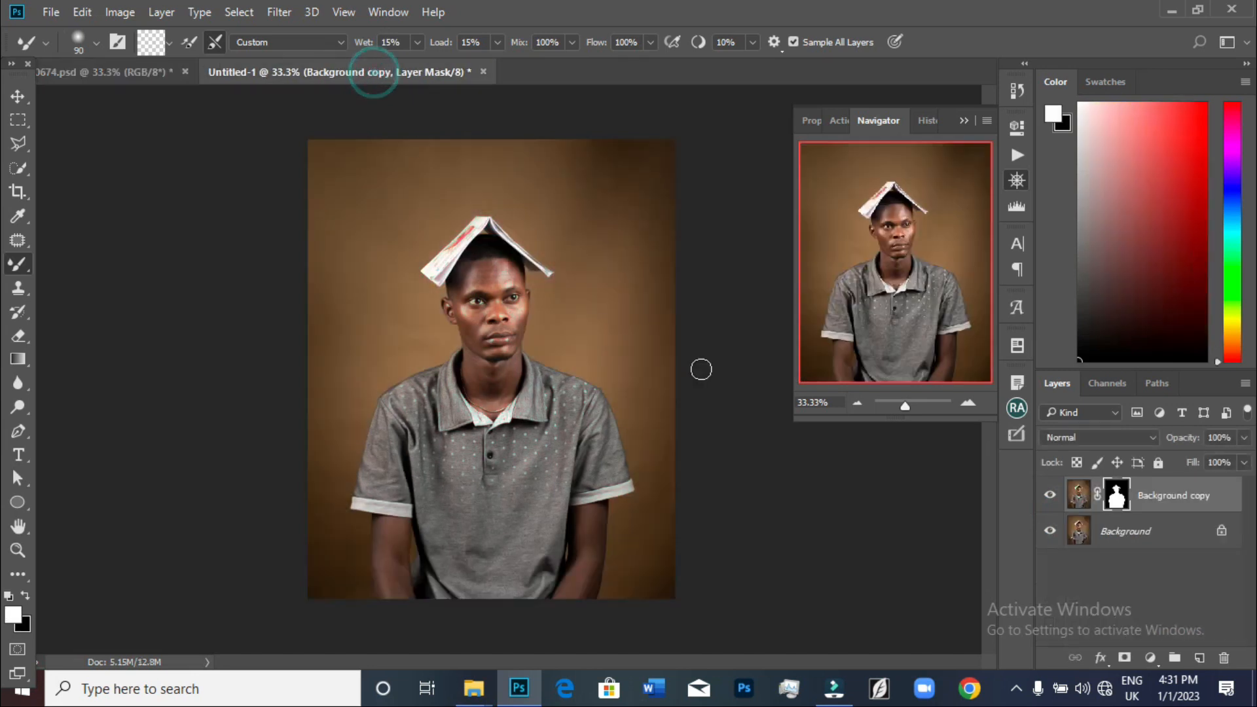
click(139, 73)
key(x)
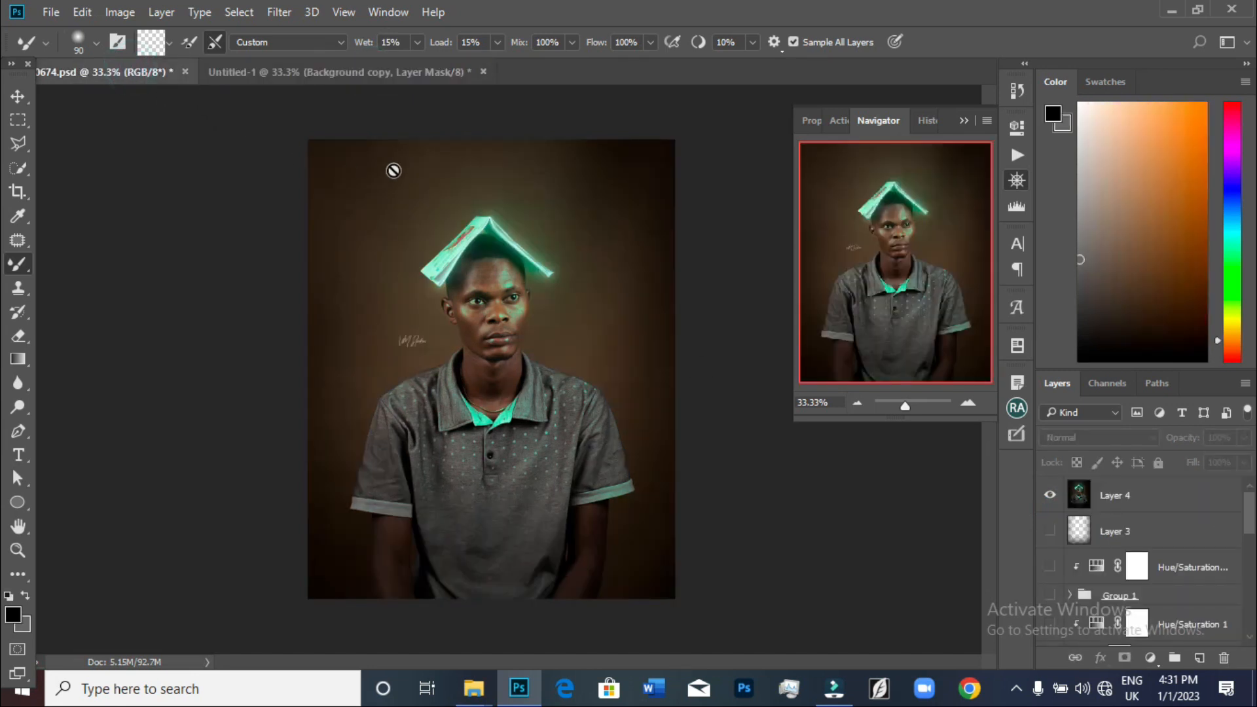
click(366, 73)
key(x)
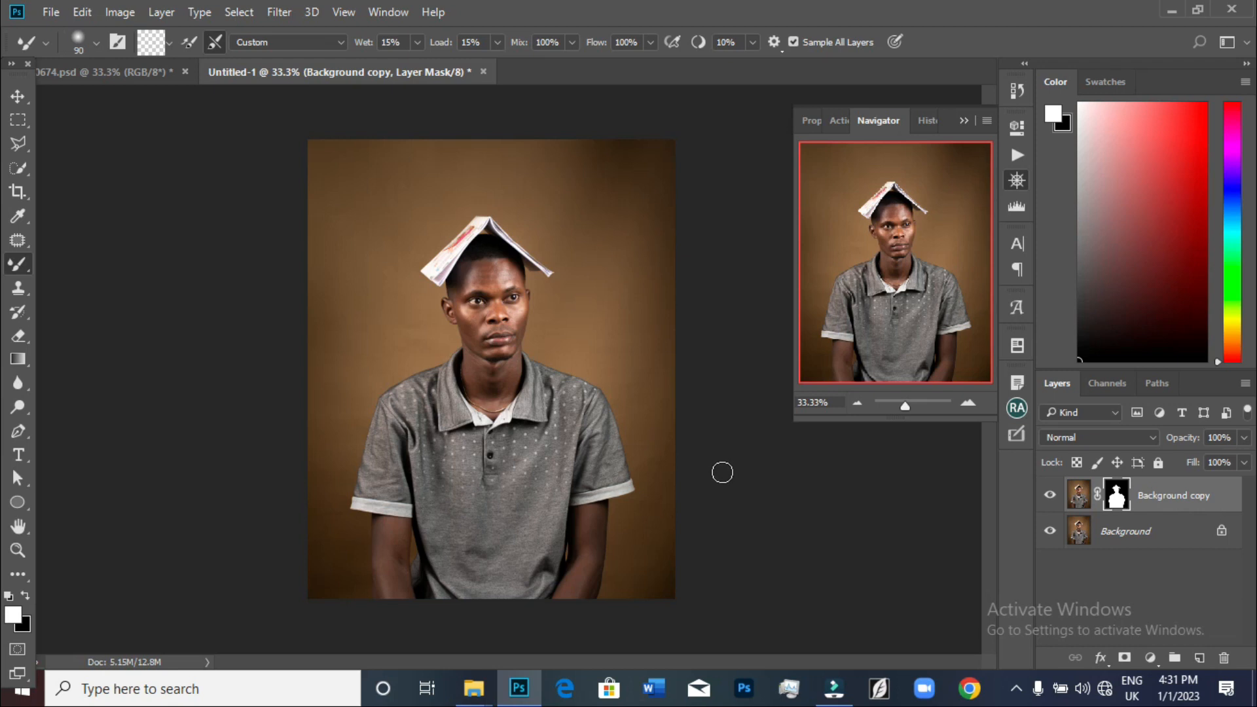
Rename the masked Background copy layer to subject
click(1048, 496)
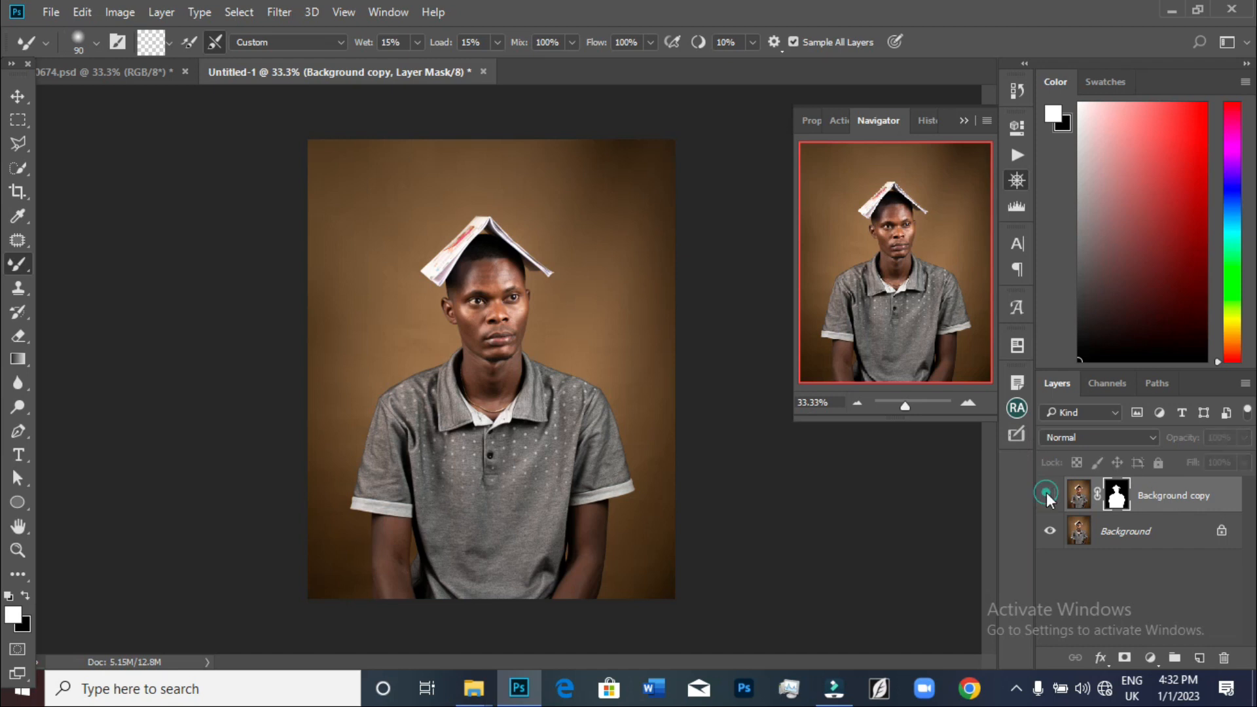
click(1134, 542)
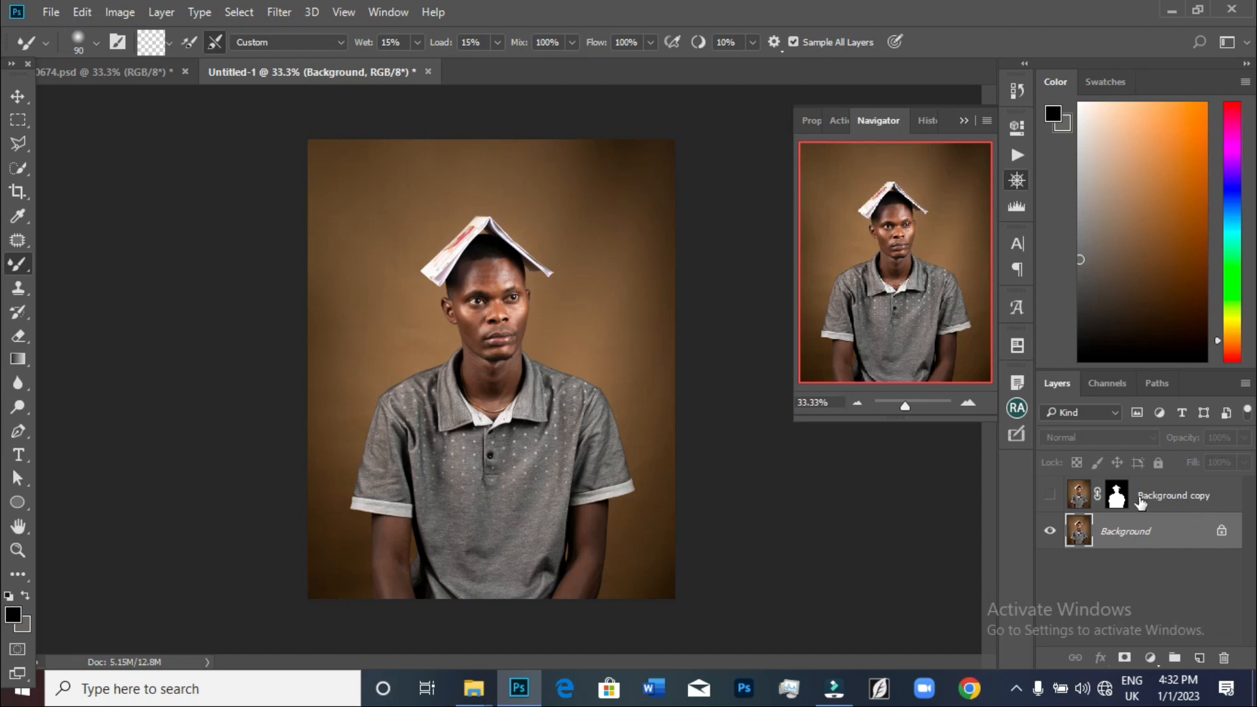
click(1050, 495)
click(1050, 530)
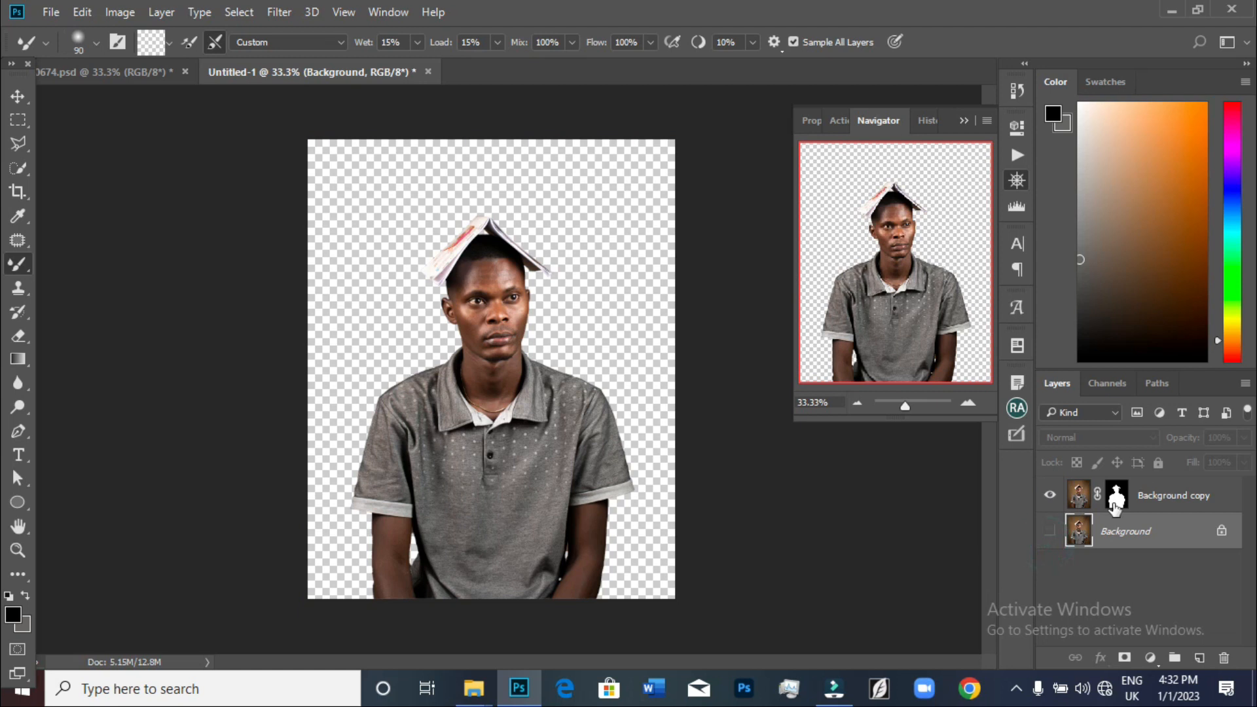
double_click(1165, 497)
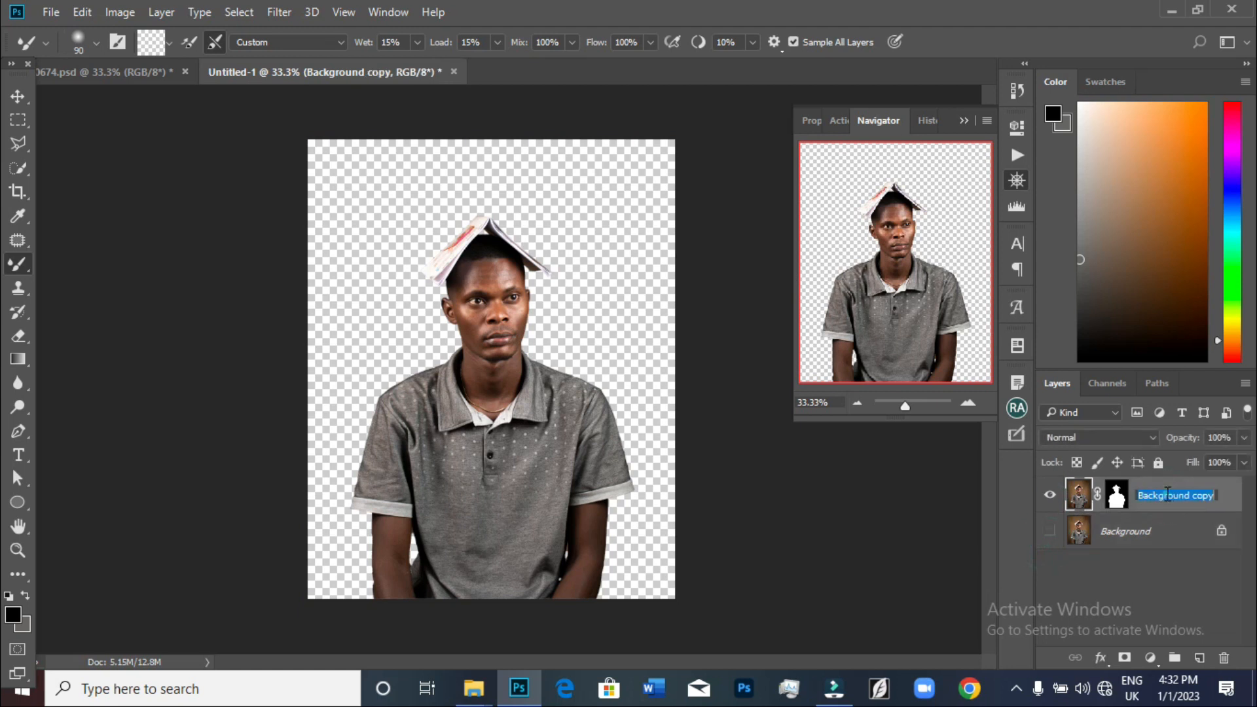
text(sub)
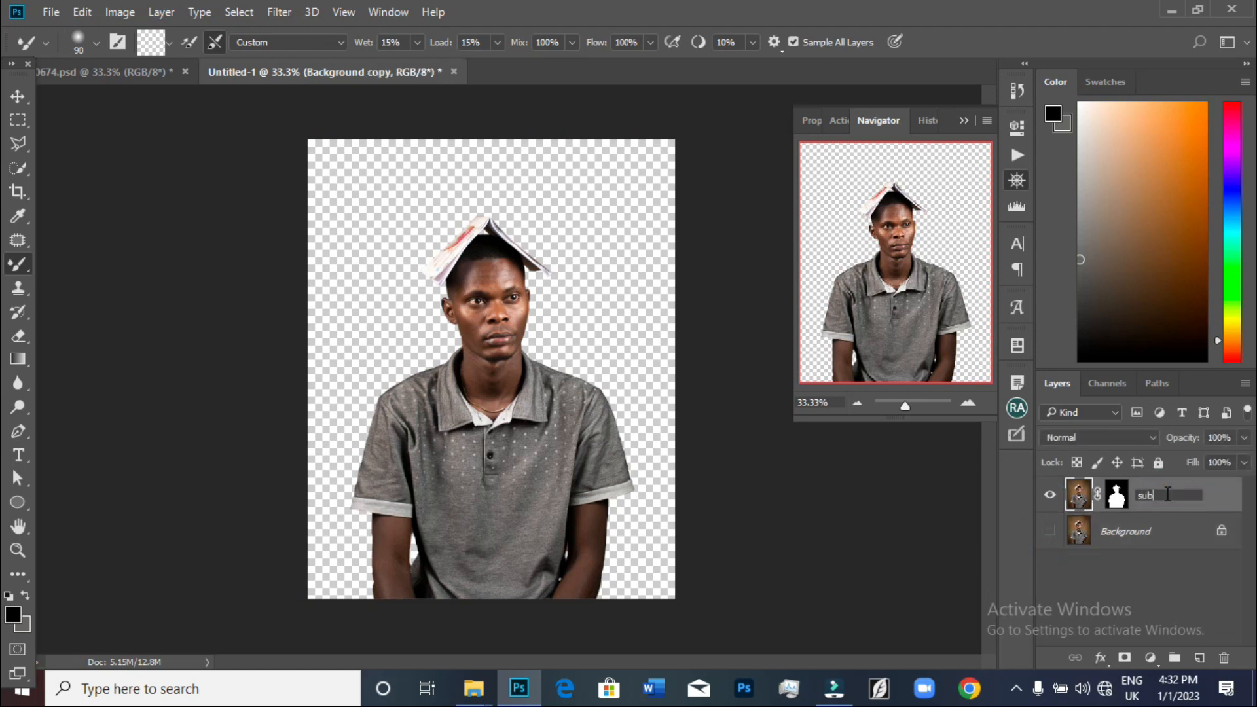
text(ject)
key(Return)
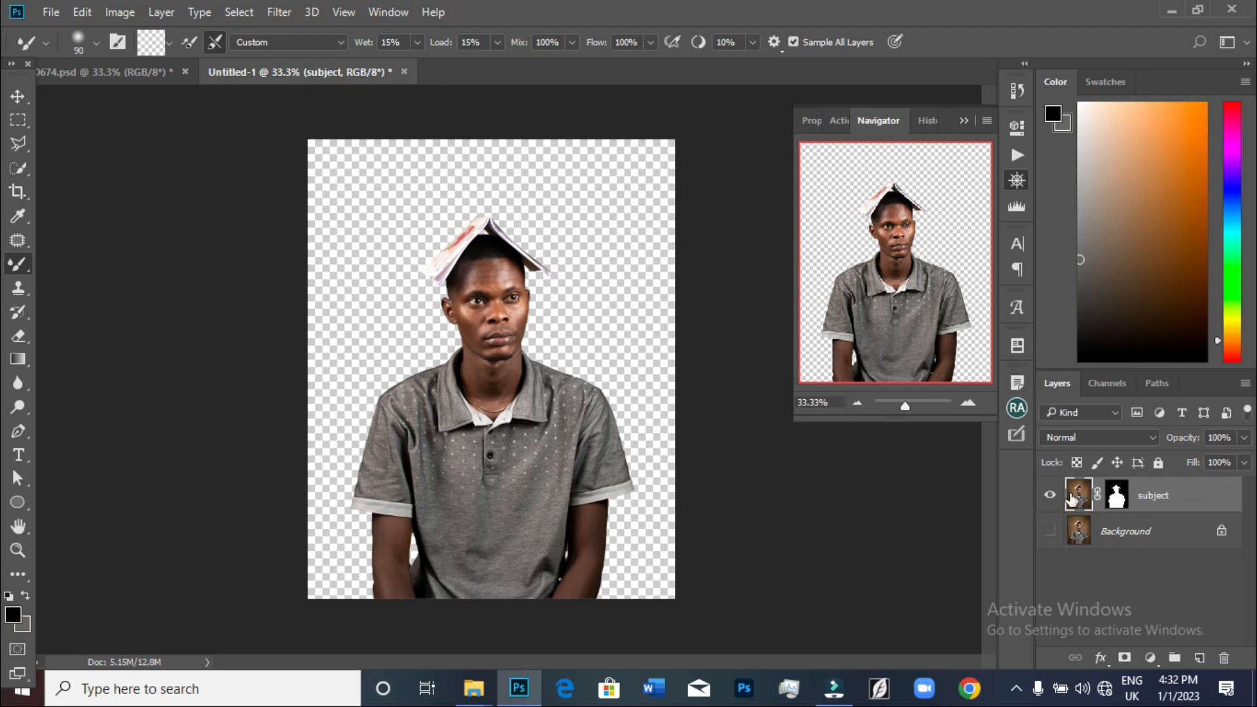
Hide the subject layer and make the visible Background layer the active one
click(1049, 531)
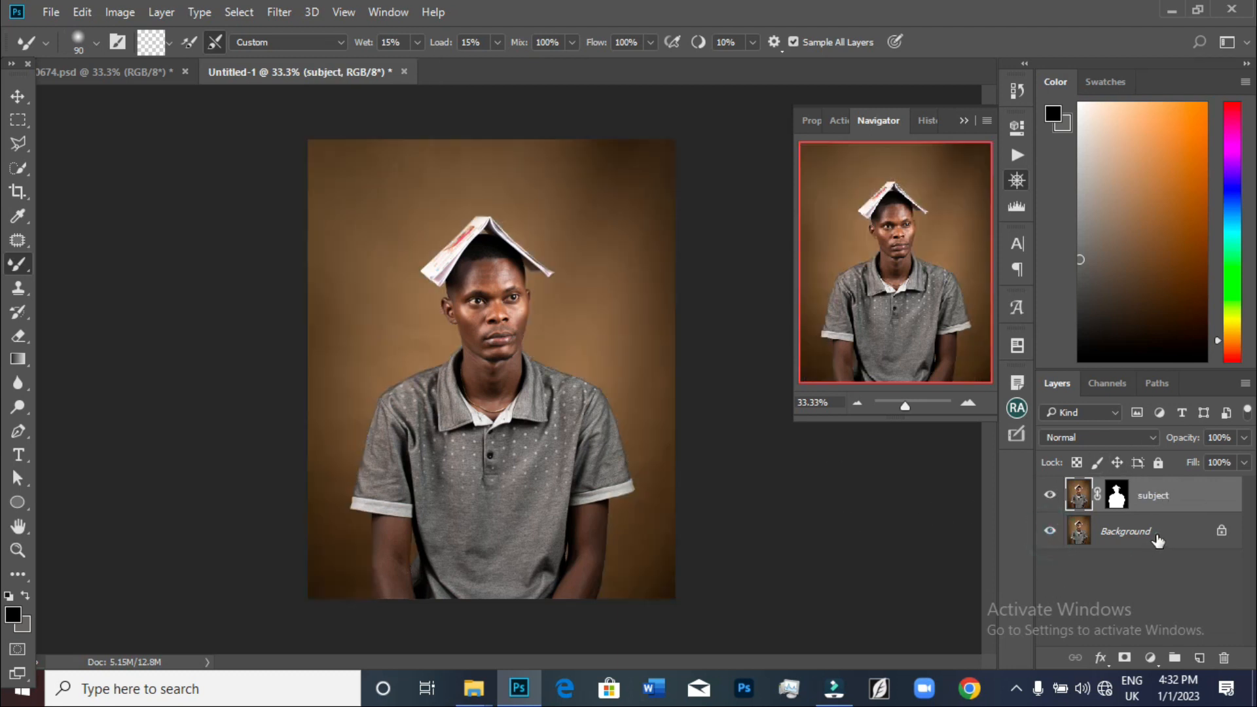
click(1154, 534)
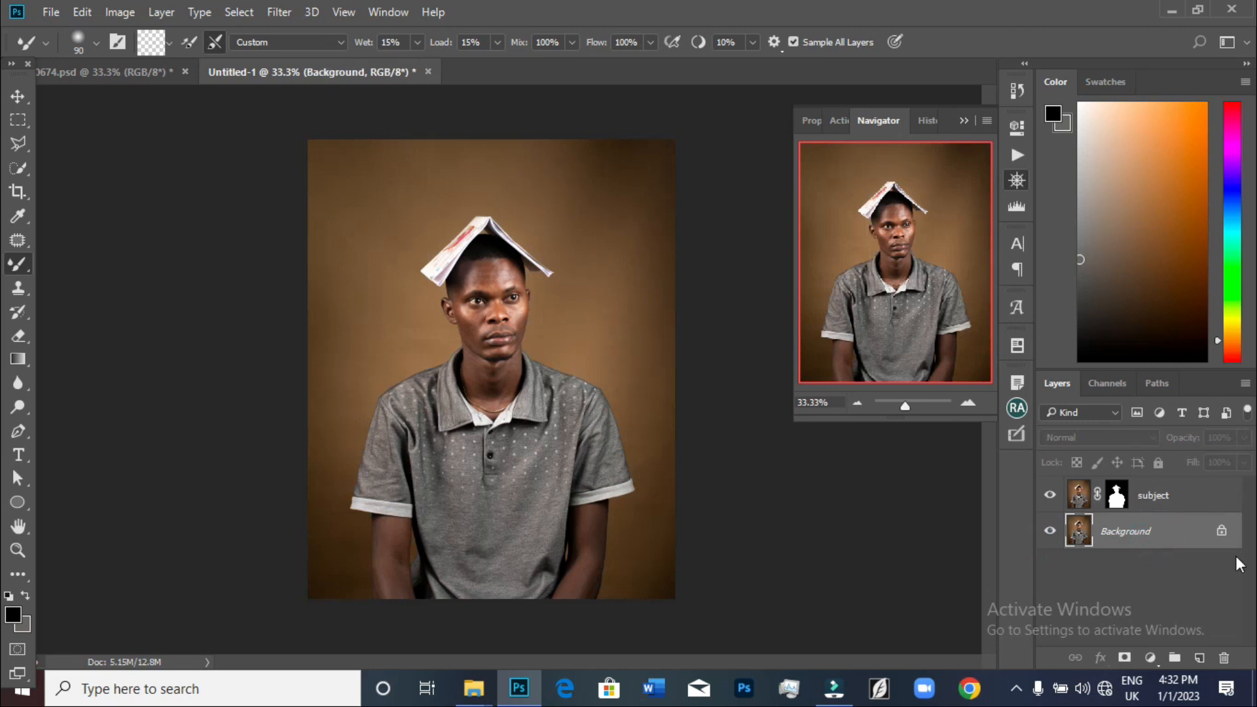
click(1050, 496)
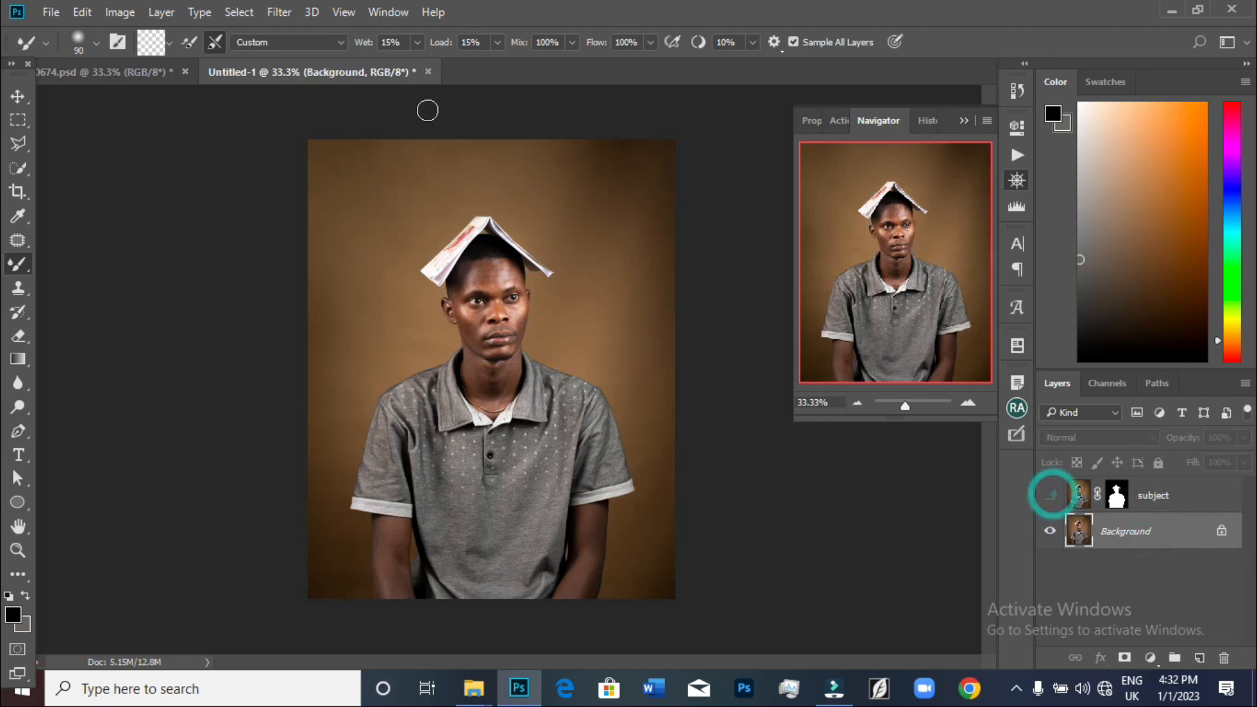
Trace a Polygonal Lasso selection along the edges of the book on the man's head
key(ctrl+plus)
key(ctrl+plus)
key(ctrl+plus)
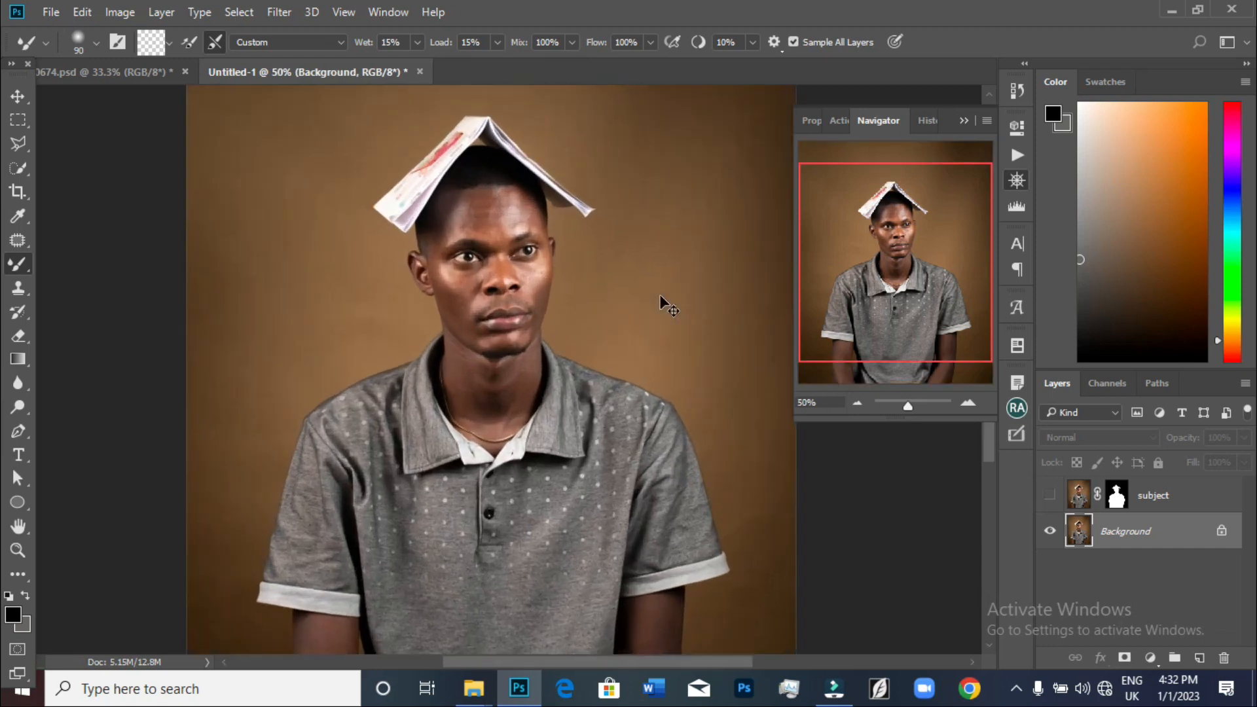
drag(884, 284, 893, 236)
key(ctrl+plus)
key(ctrl+plus)
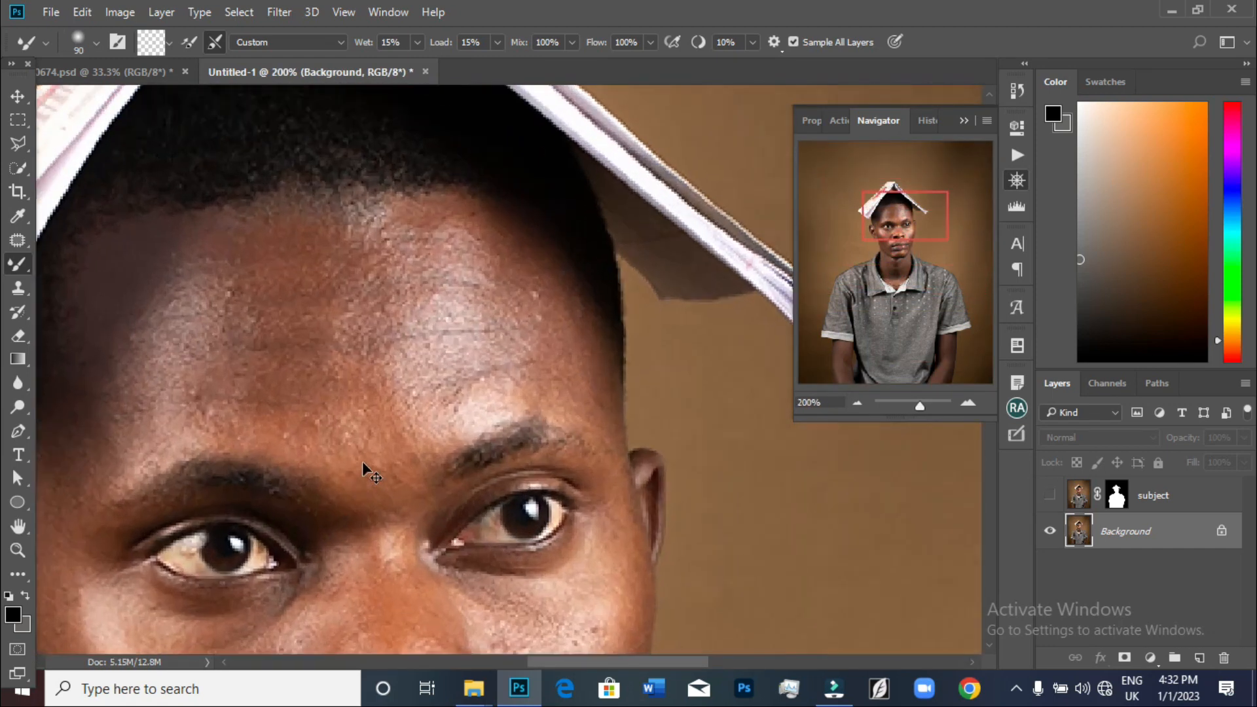
key(ctrl+0)
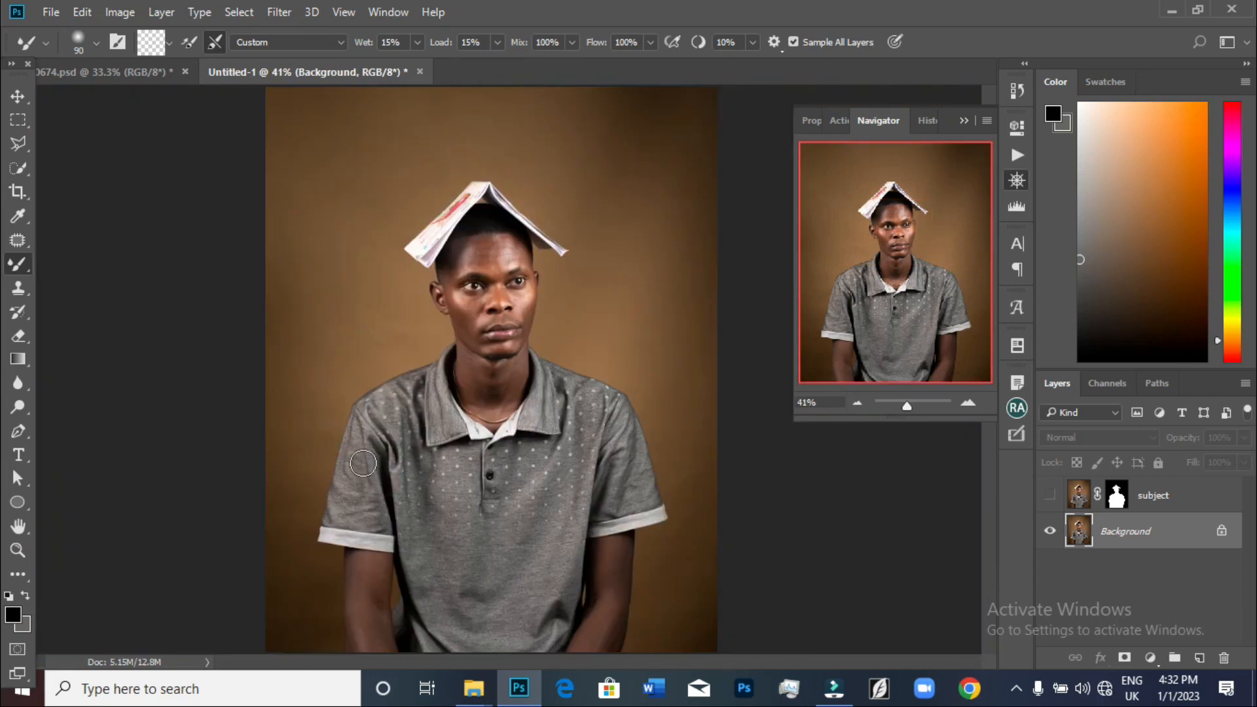
key(ctrl+plus)
key(ctrl+plus)
key(ctrl+plus)
key(ctrl+plus)
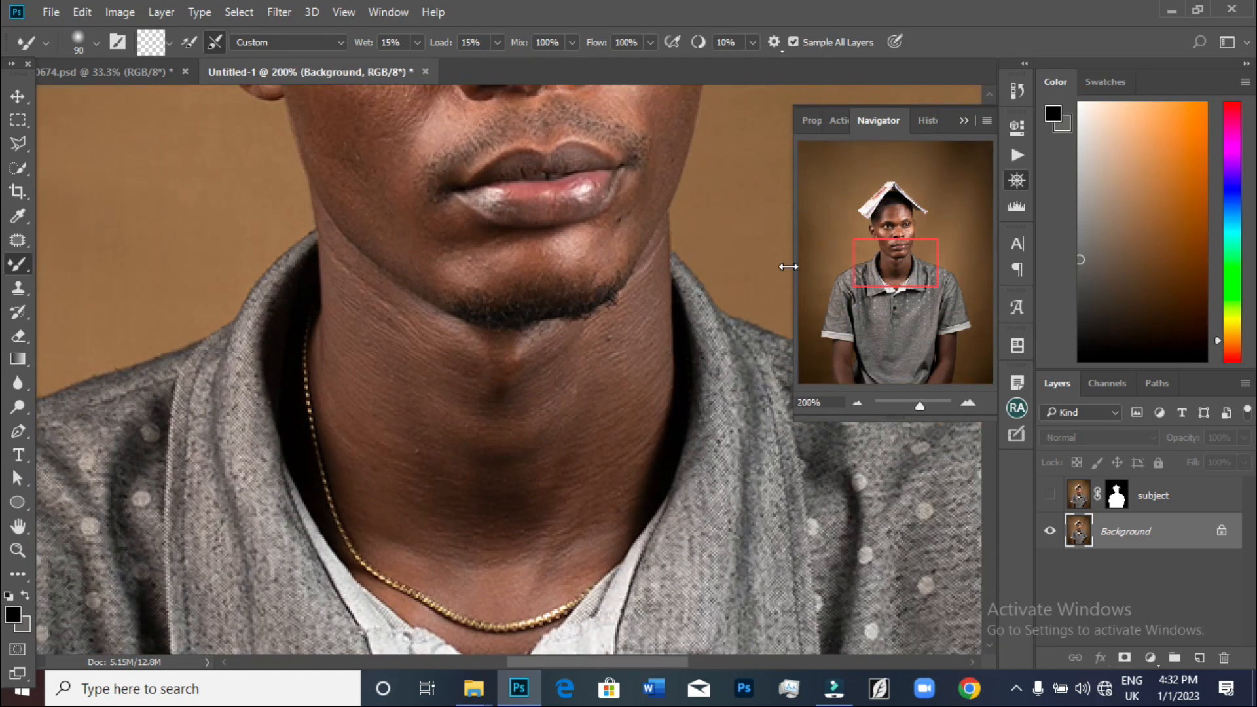
drag(925, 262, 934, 211)
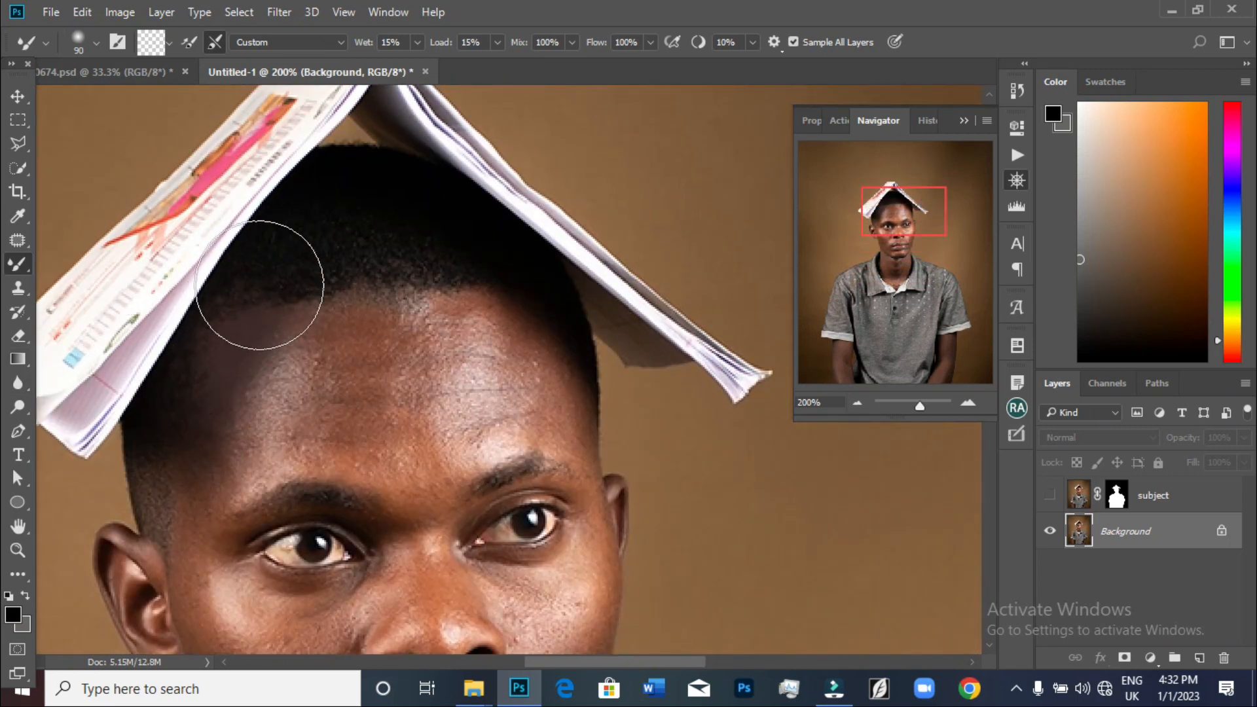
drag(898, 210, 887, 199)
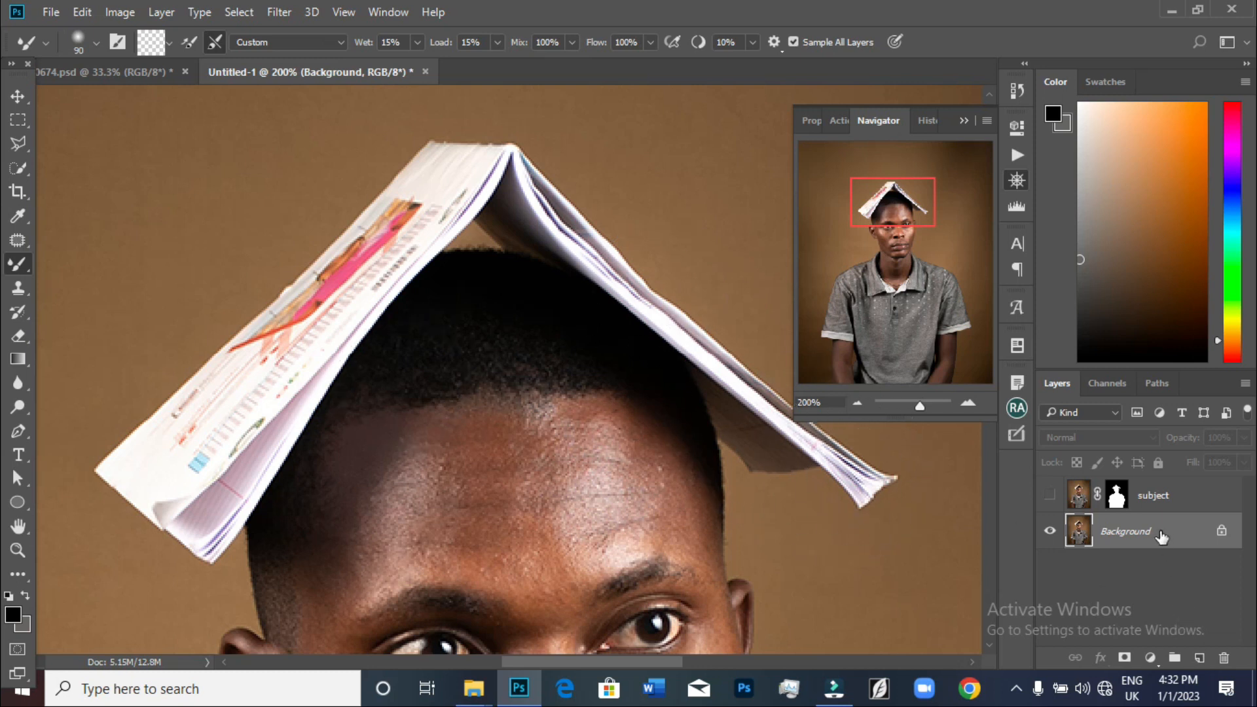
click(23, 142)
key(ctrl+plus)
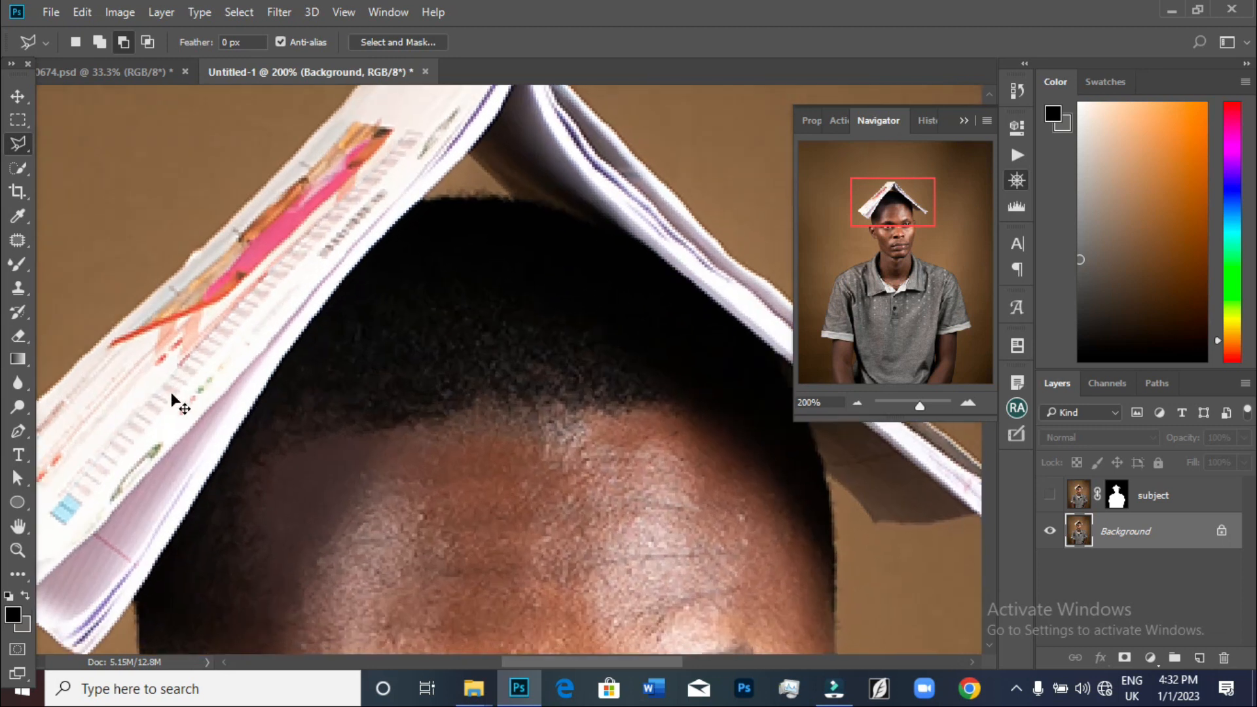
drag(907, 207, 903, 209)
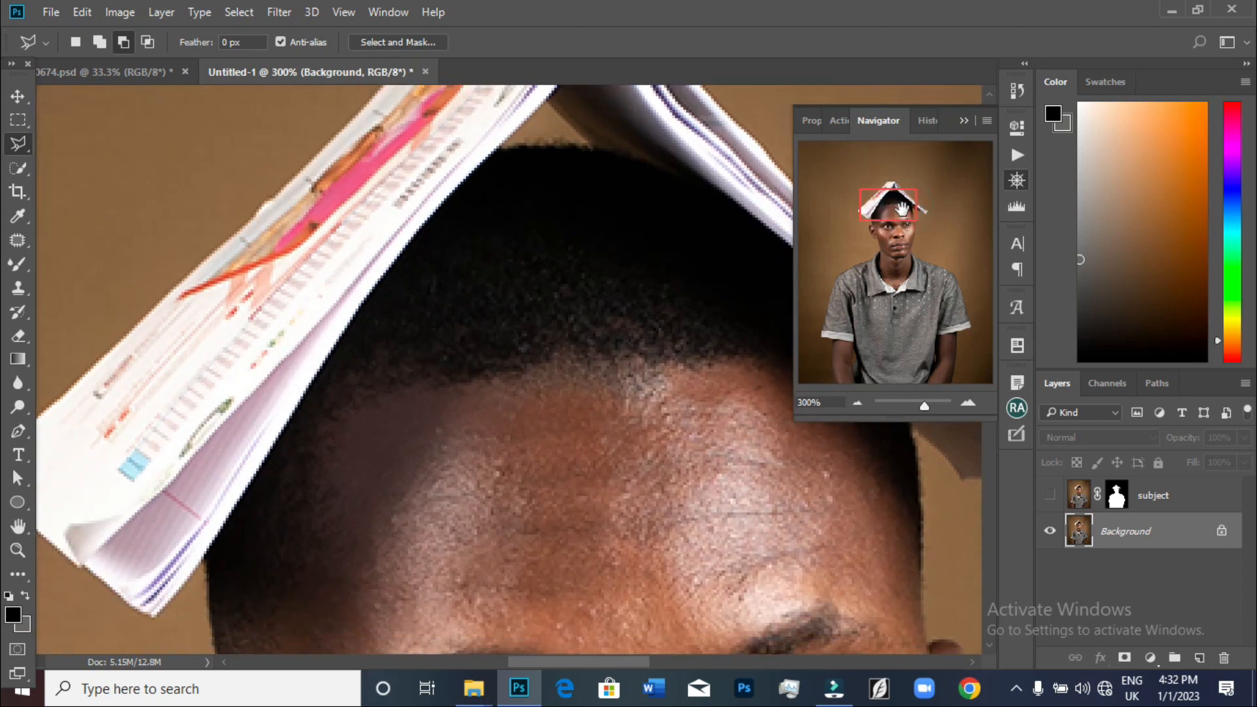
click(124, 590)
click(120, 585)
click(160, 574)
click(223, 490)
click(301, 368)
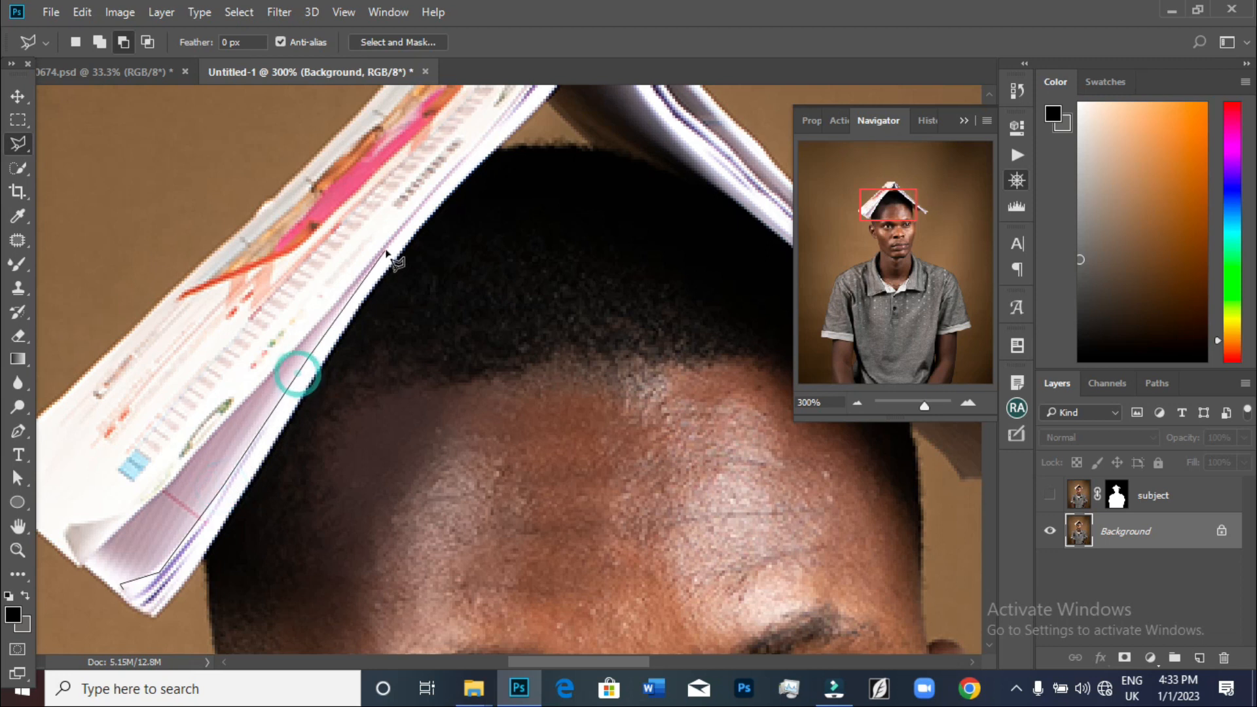
click(488, 114)
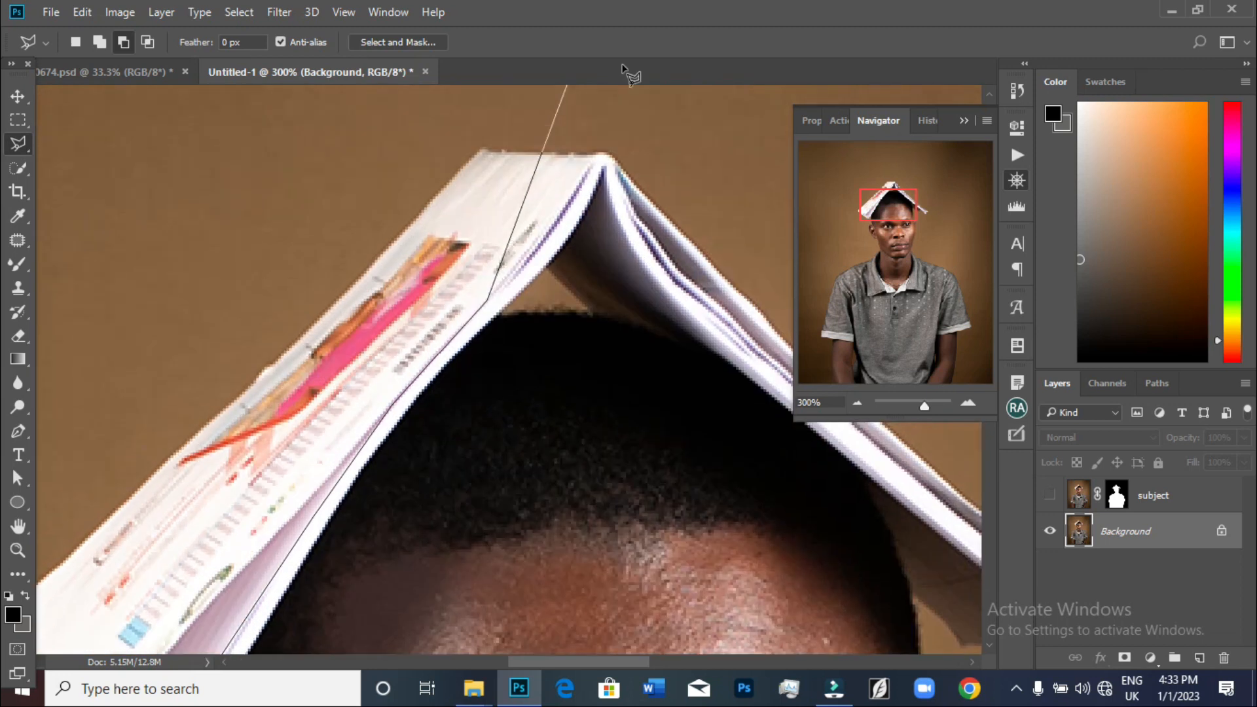
click(578, 217)
click(601, 186)
click(625, 208)
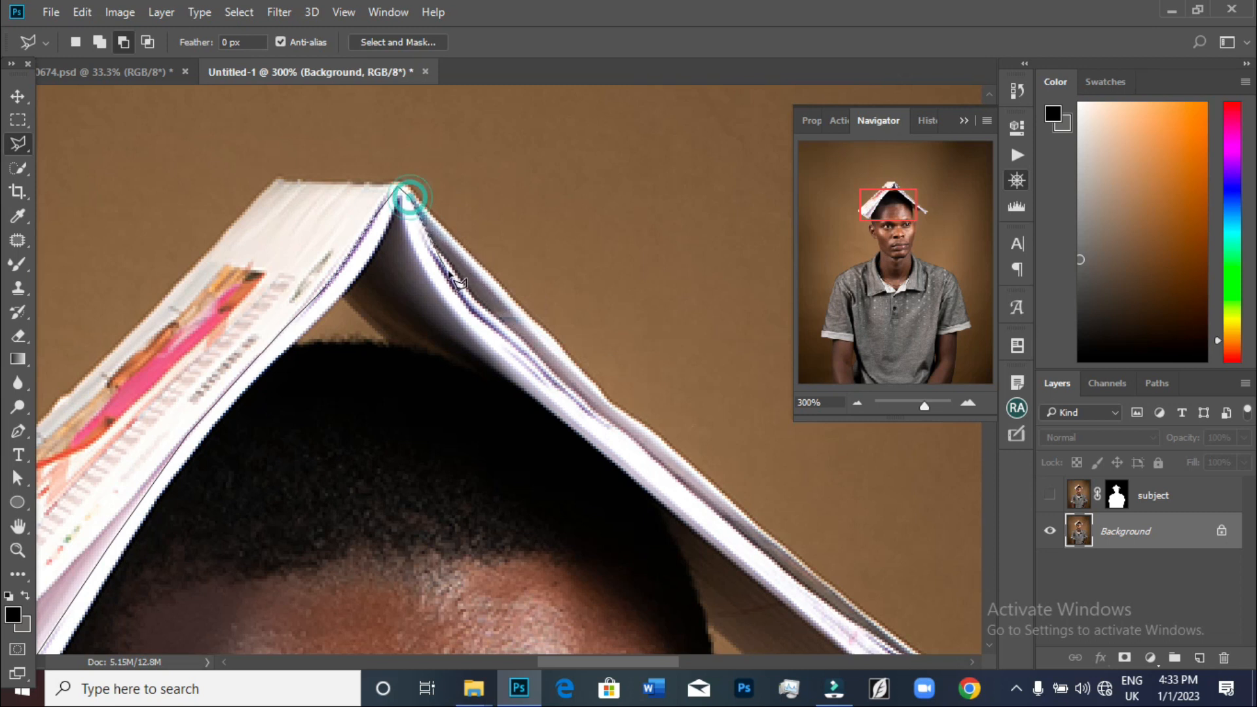
click(420, 238)
click(470, 292)
click(538, 357)
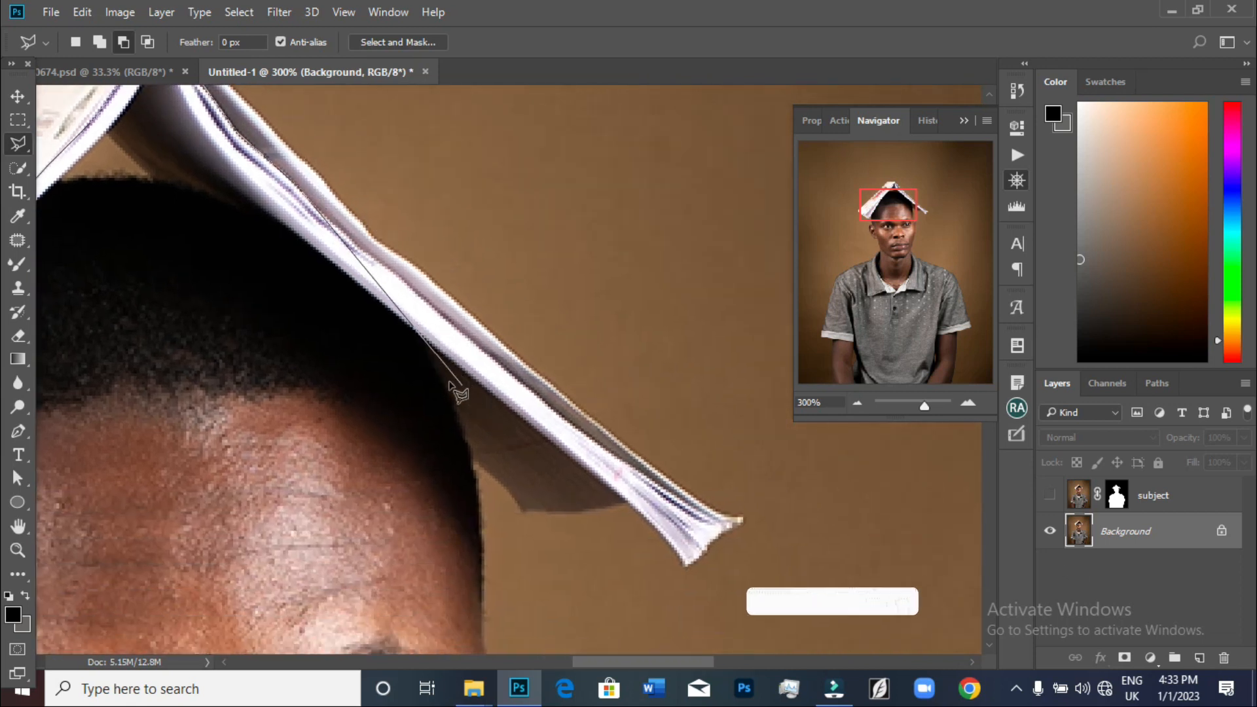
click(347, 240)
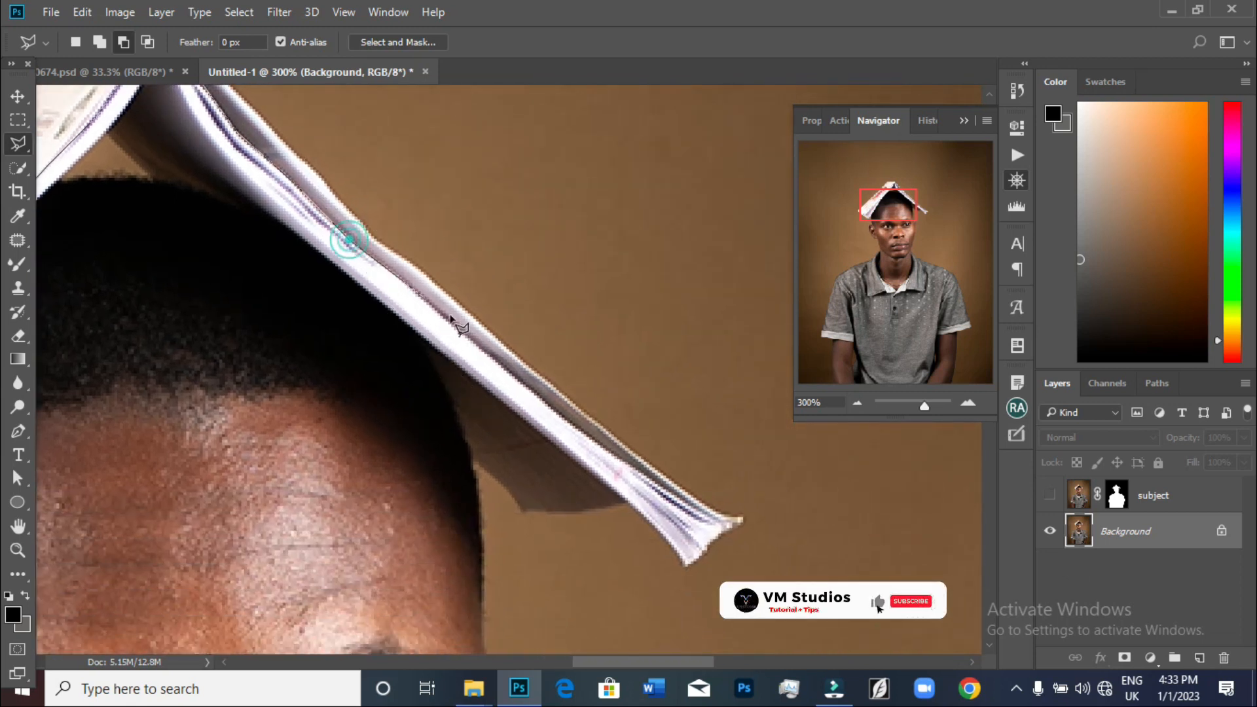
click(526, 389)
click(619, 459)
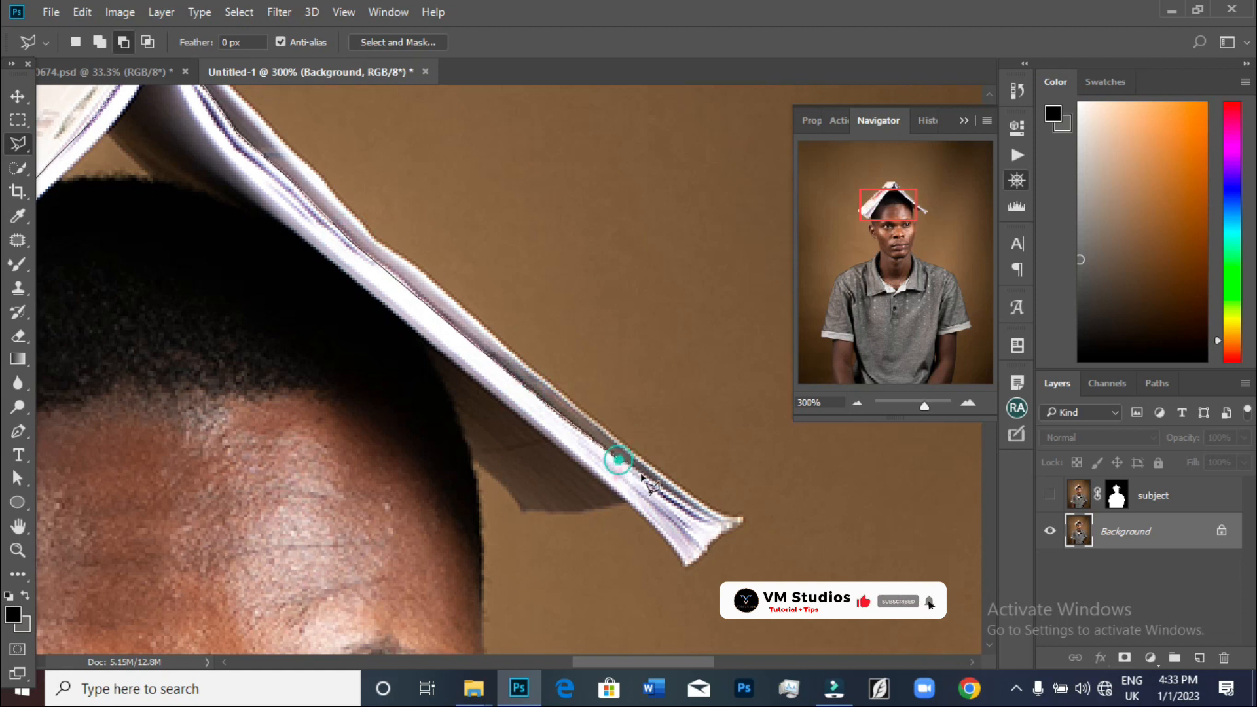
click(732, 526)
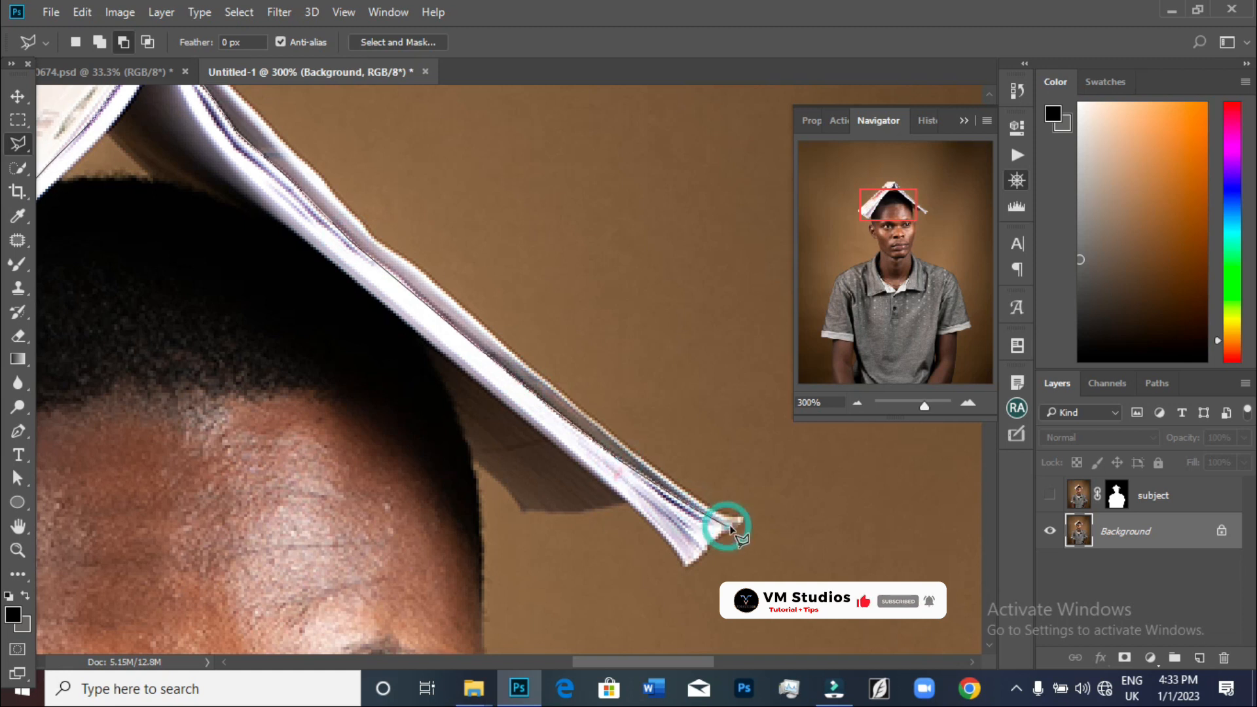
click(705, 550)
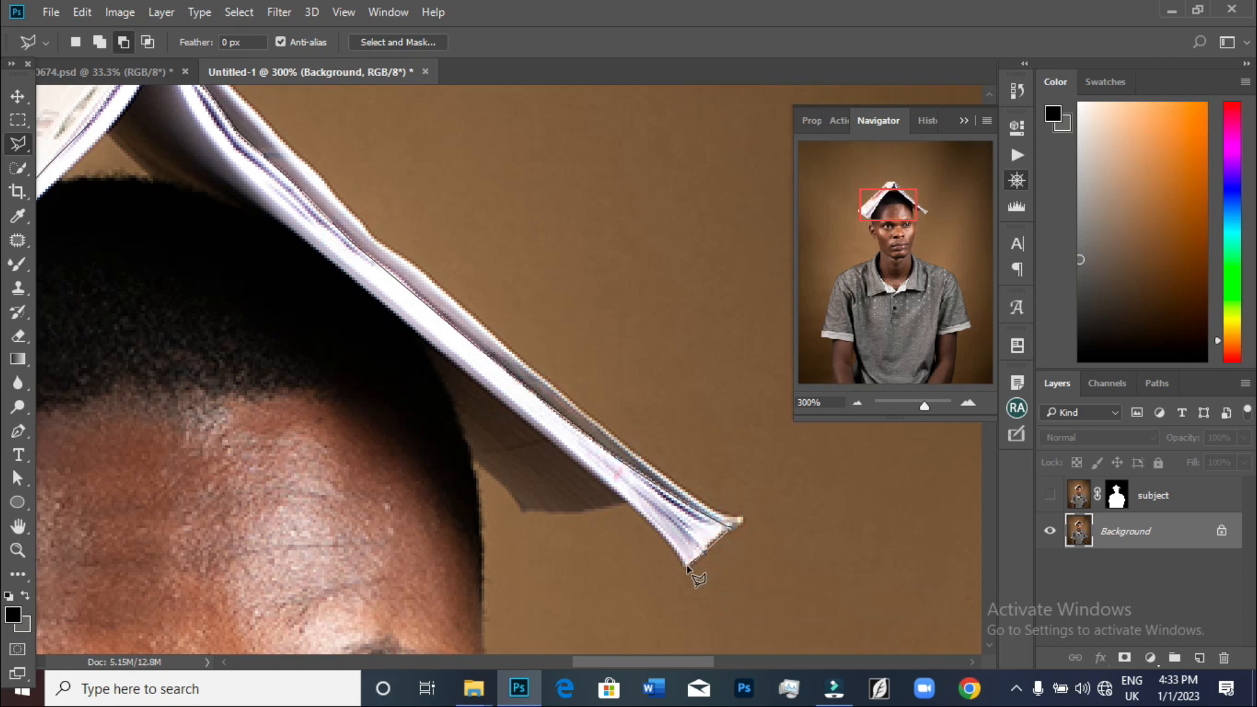
click(625, 503)
click(521, 509)
click(475, 462)
click(431, 346)
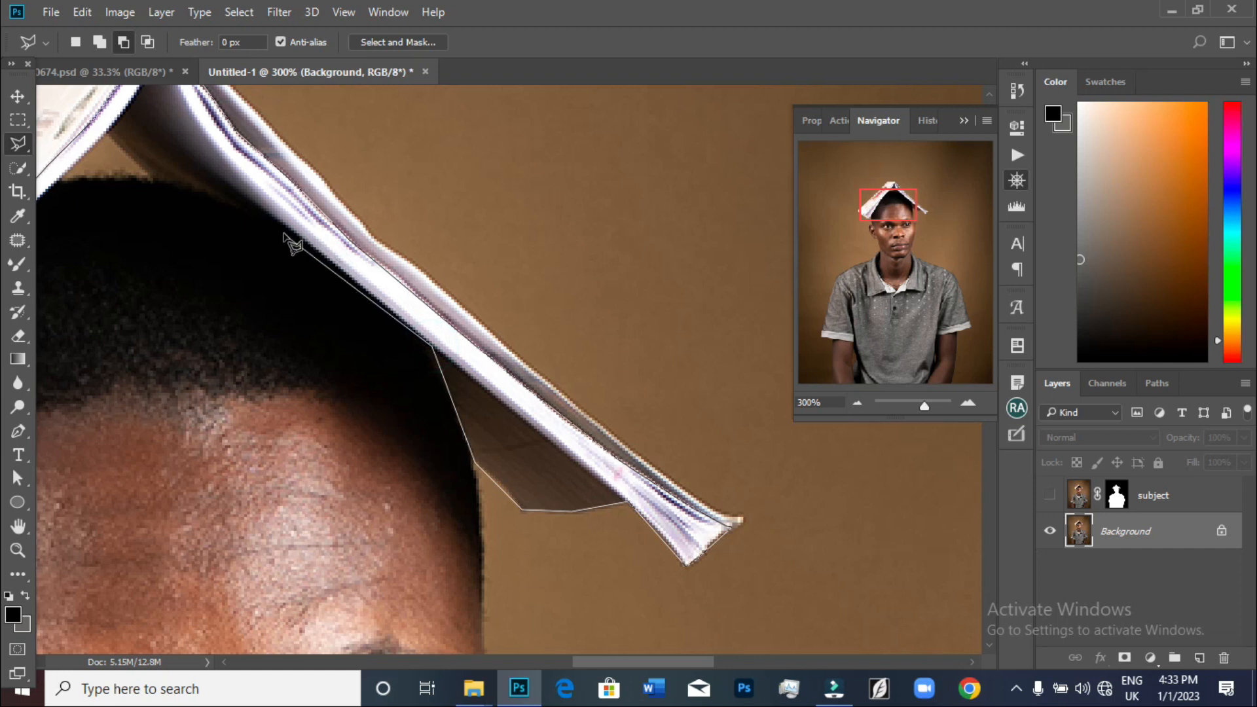
scroll(204, 126, up, 3)
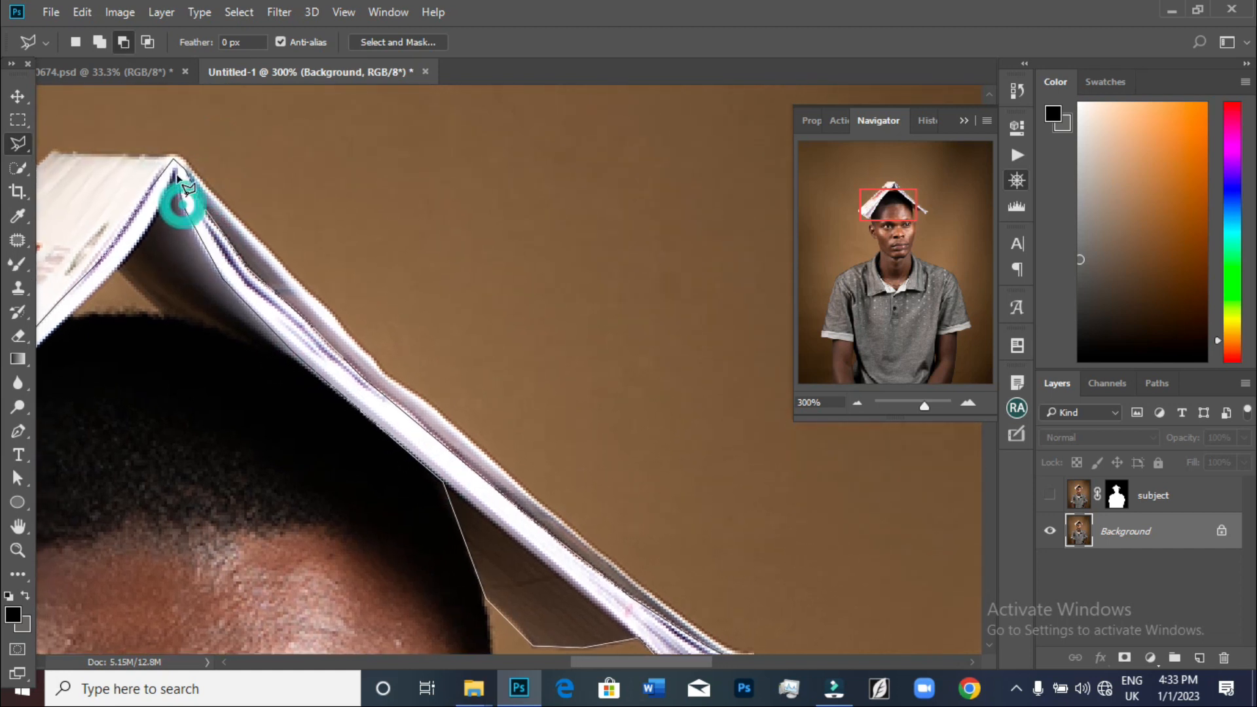
click(174, 168)
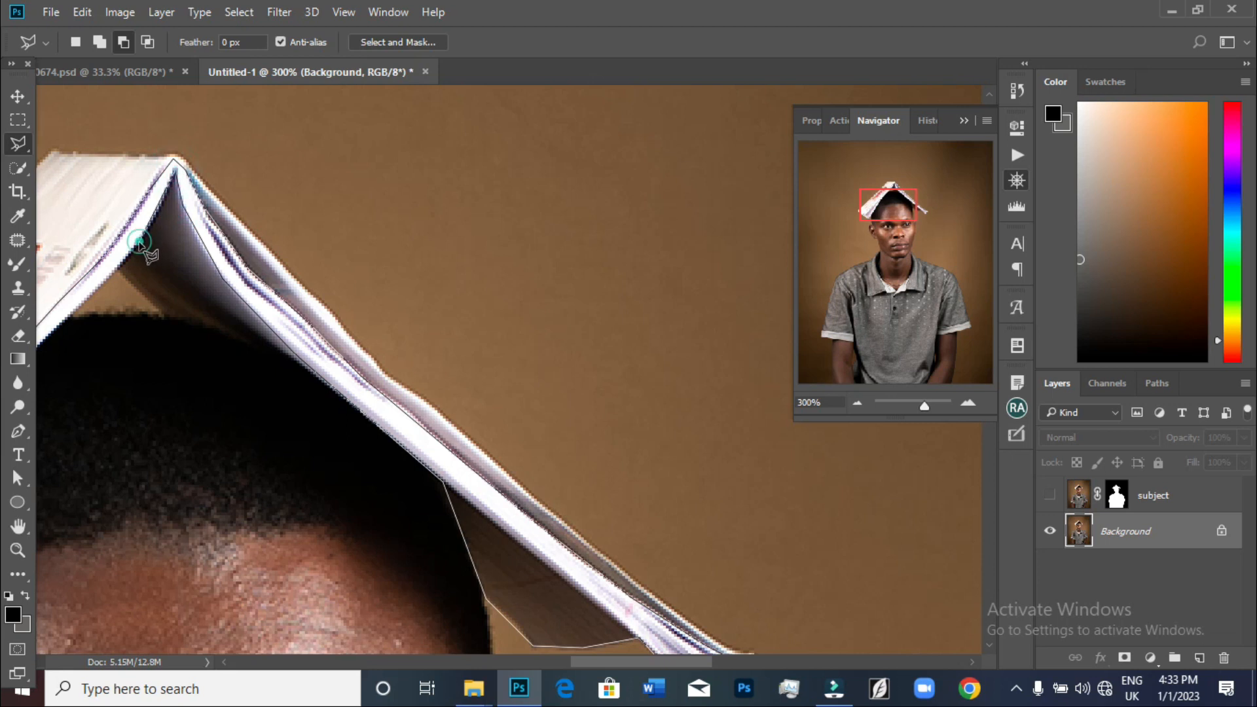
click(165, 240)
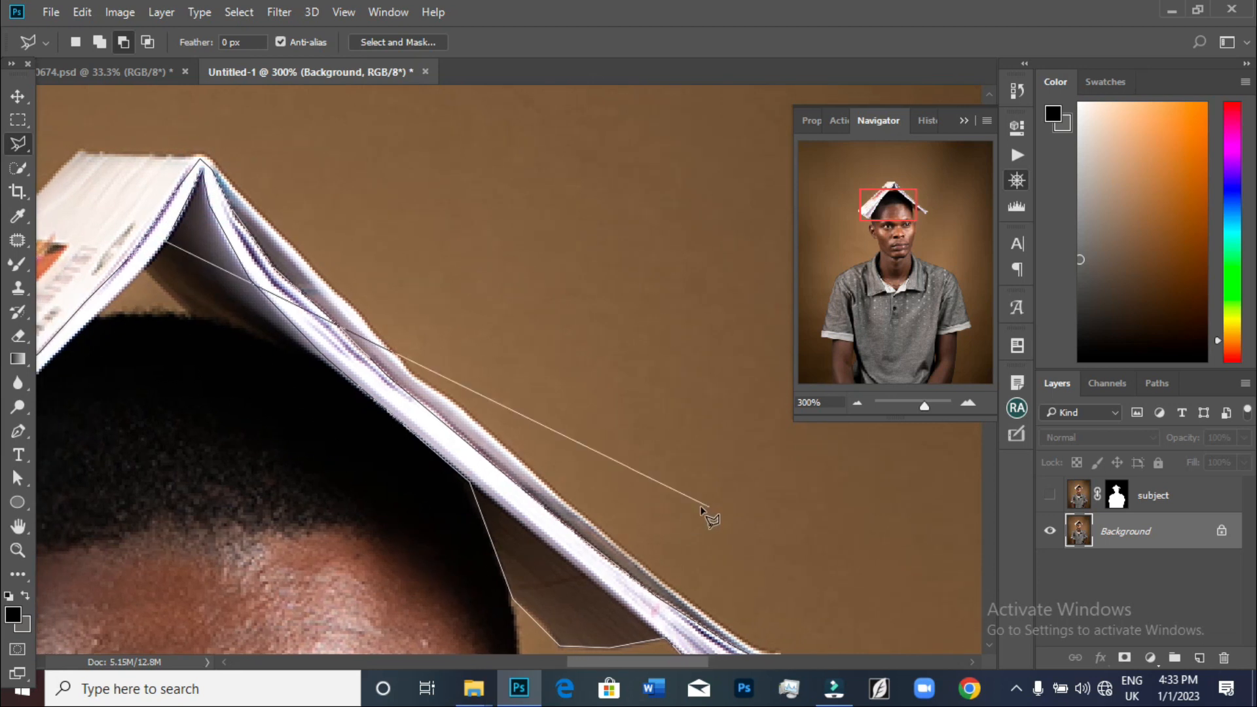
alt+click(185, 508)
alt+click(186, 508)
drag(197, 542, 210, 322)
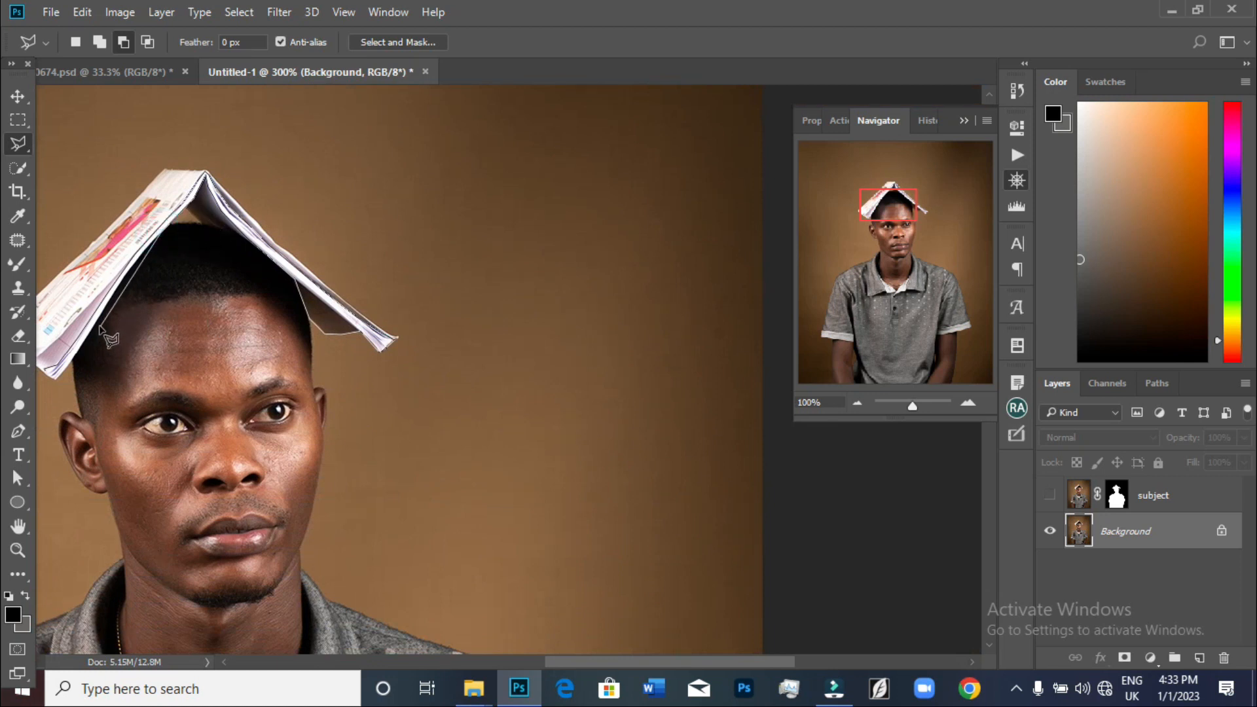
Finish the Polygonal Lasso selection around the book's outer edges and close it
click(124, 270)
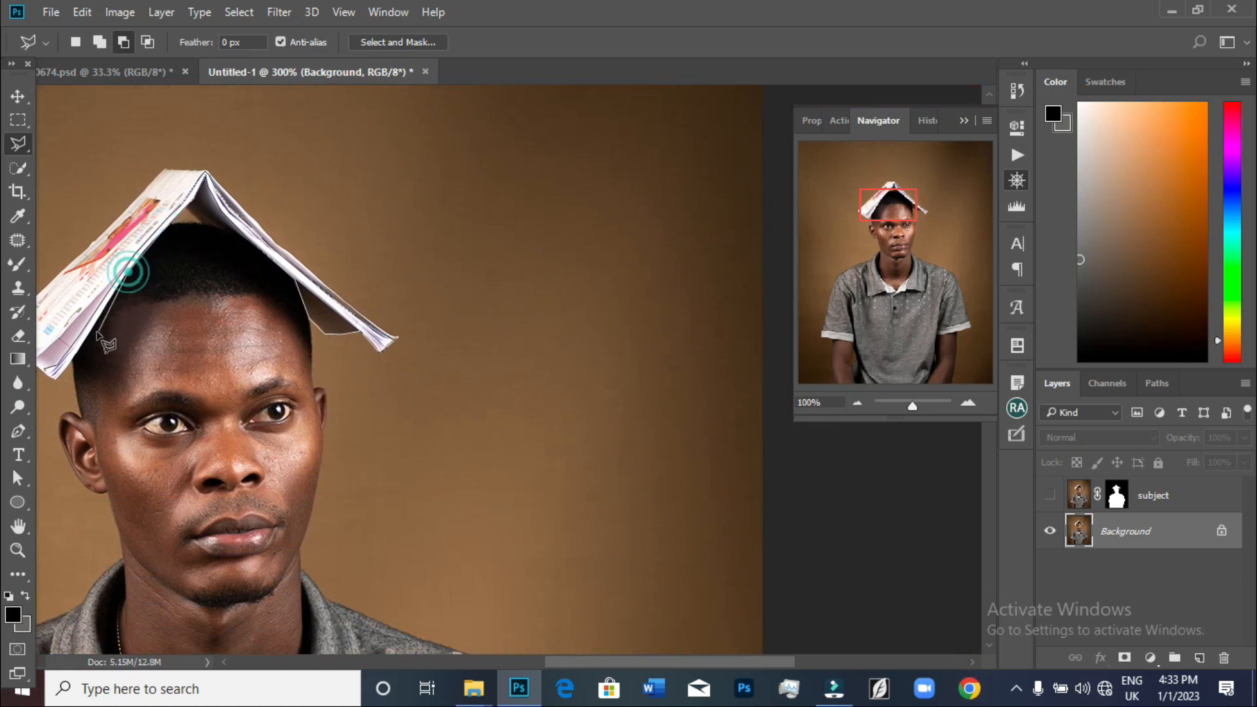
click(57, 377)
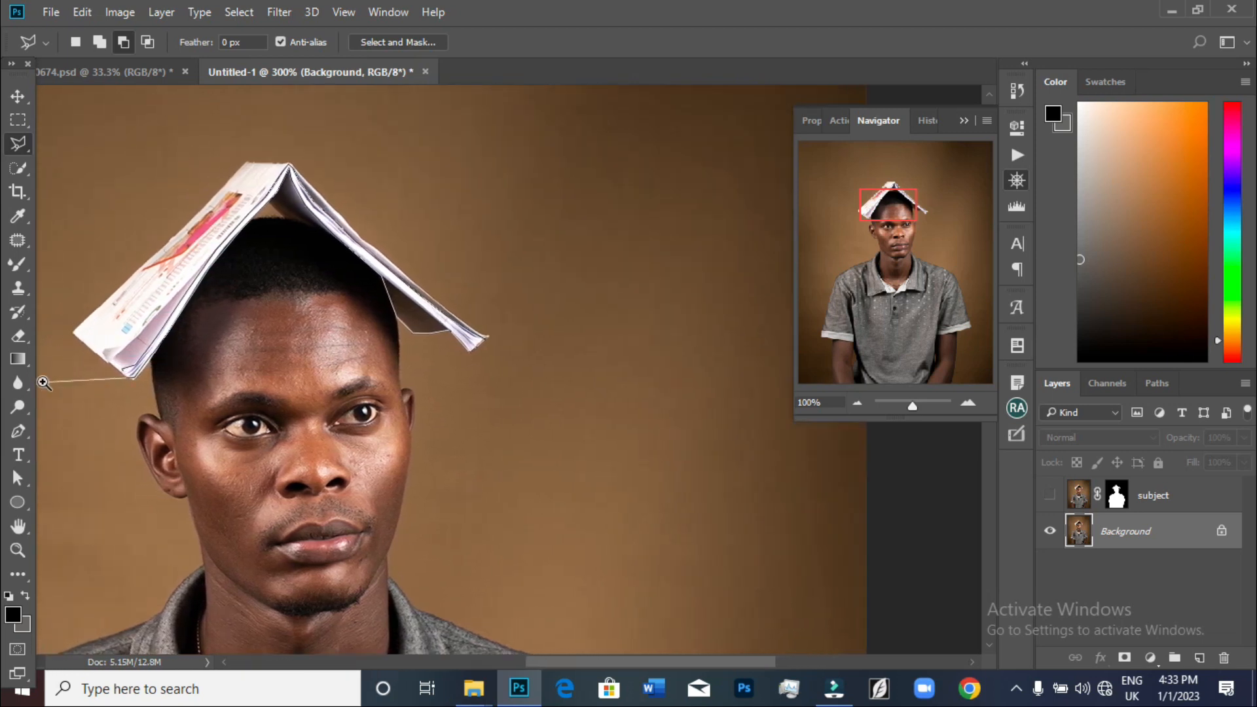
scroll(41, 382, up, 1)
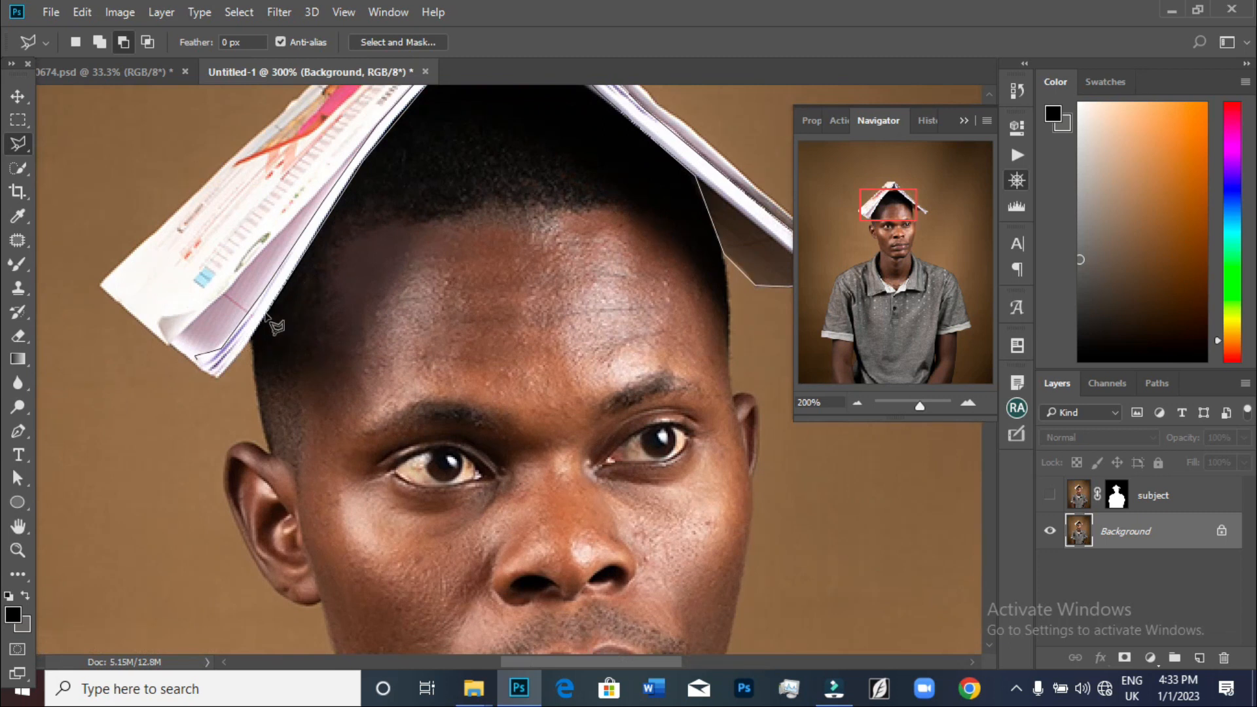
click(262, 322)
click(213, 378)
click(209, 374)
scroll(616, 244, up, 2)
key(ctrl+minus)
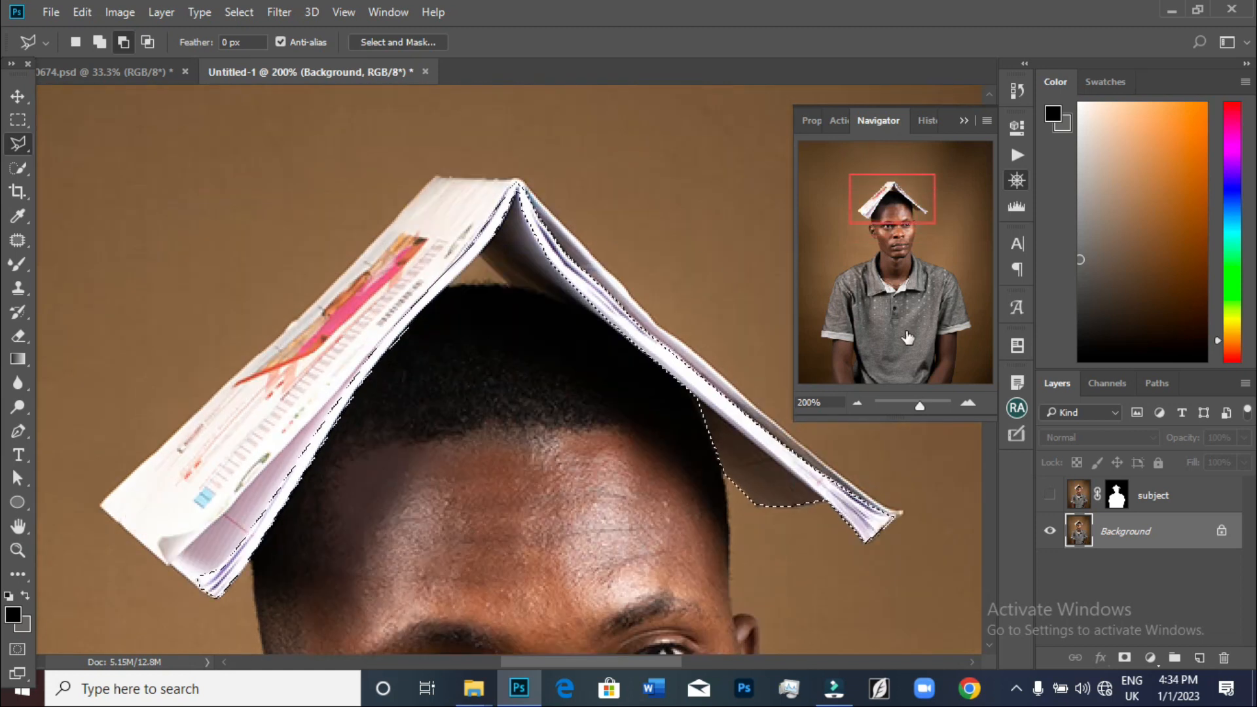
right_click(1138, 536)
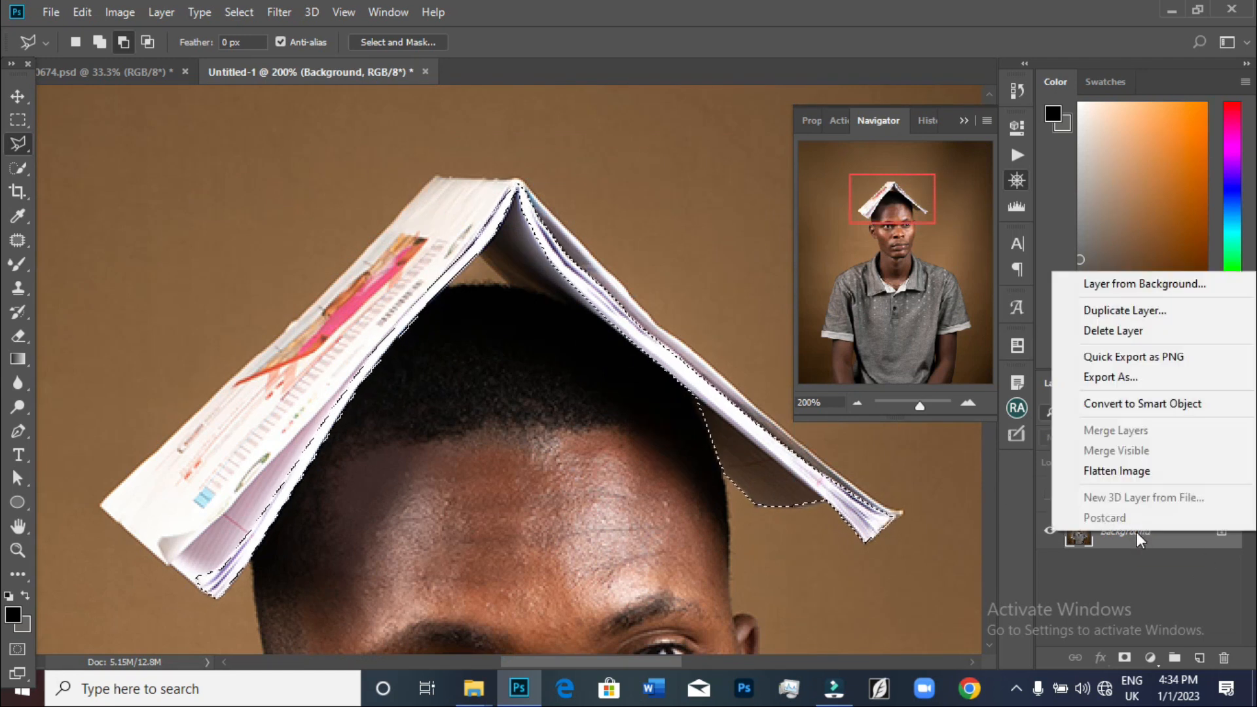
click(1116, 312)
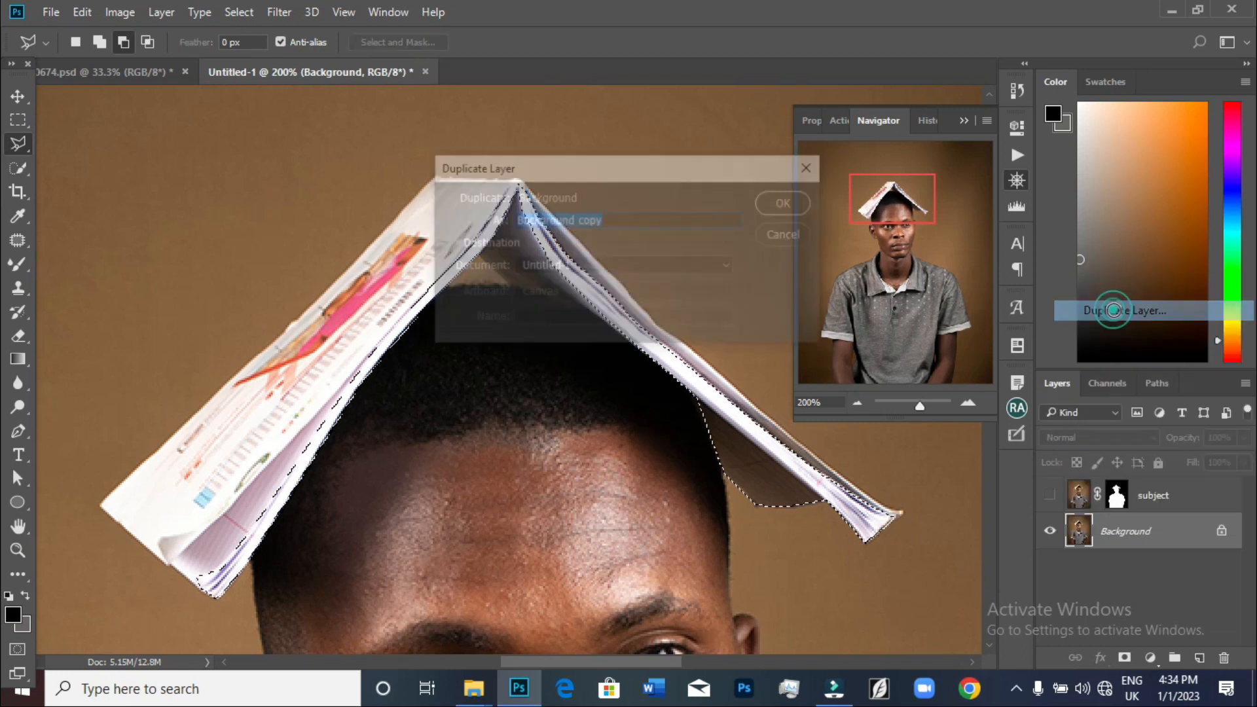
click(773, 207)
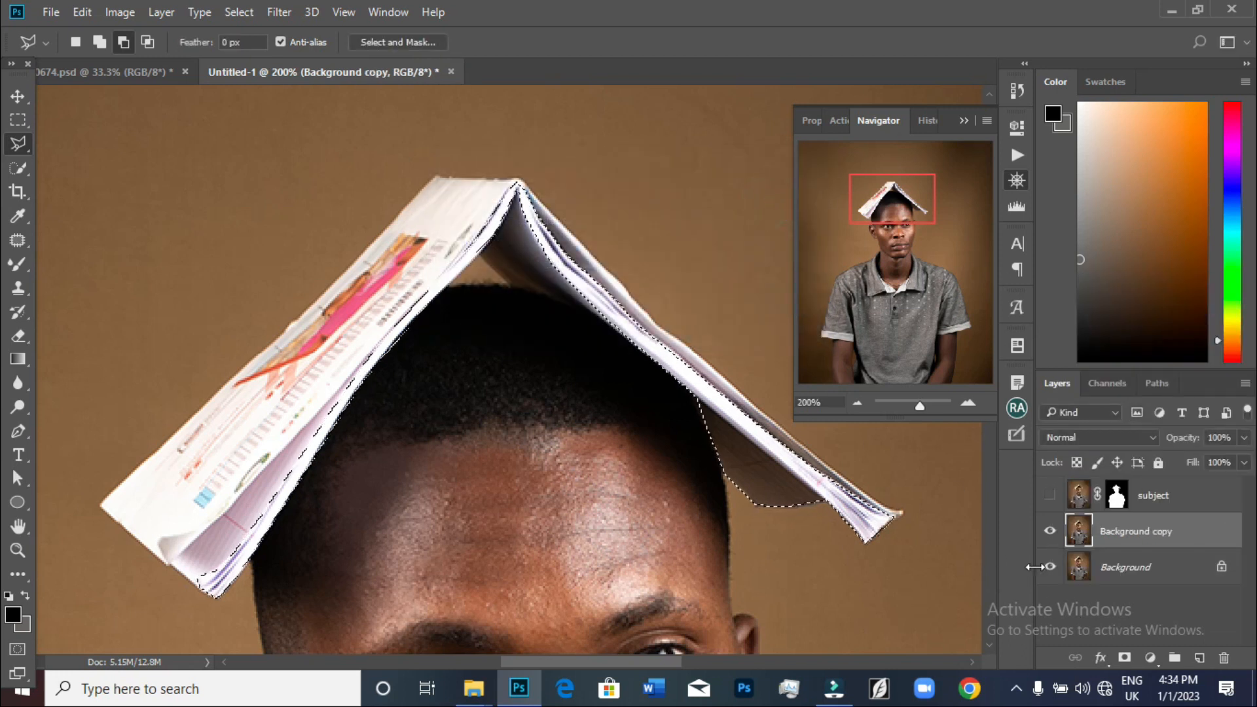
key(ctrl+z)
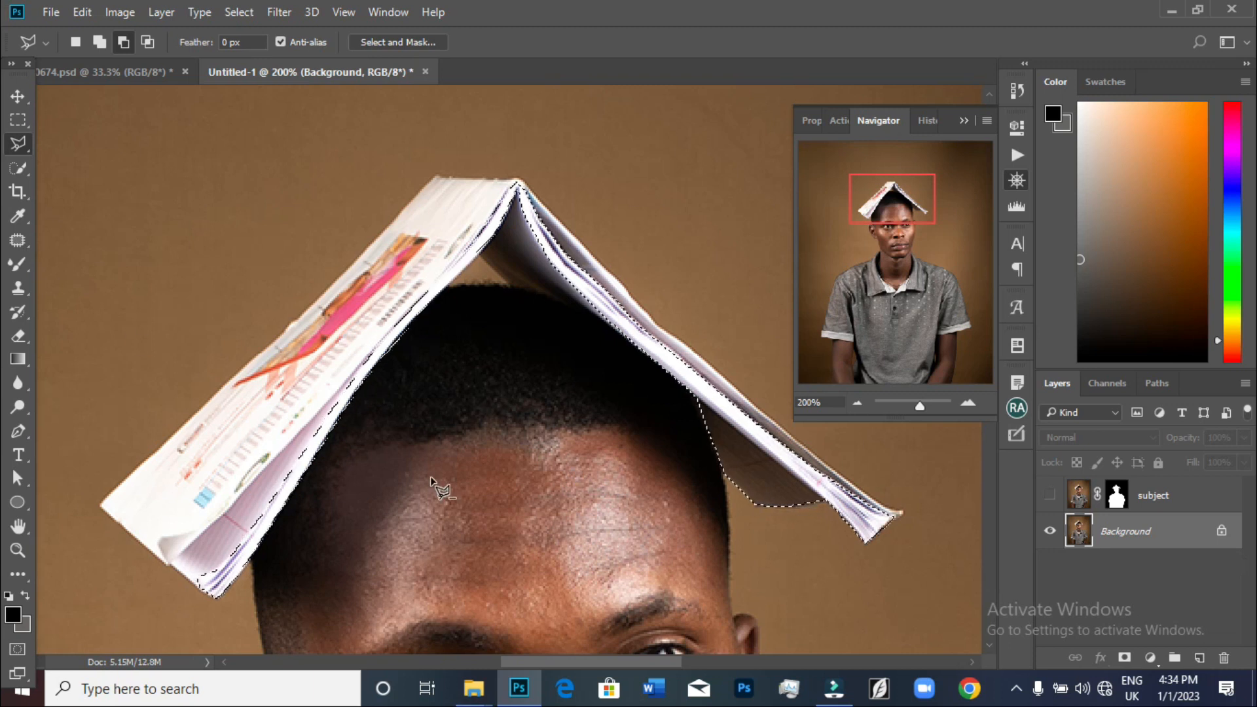
Copy the selected book edges onto a new layer and hide the Background layer to view them alone
key(ctrl+j)
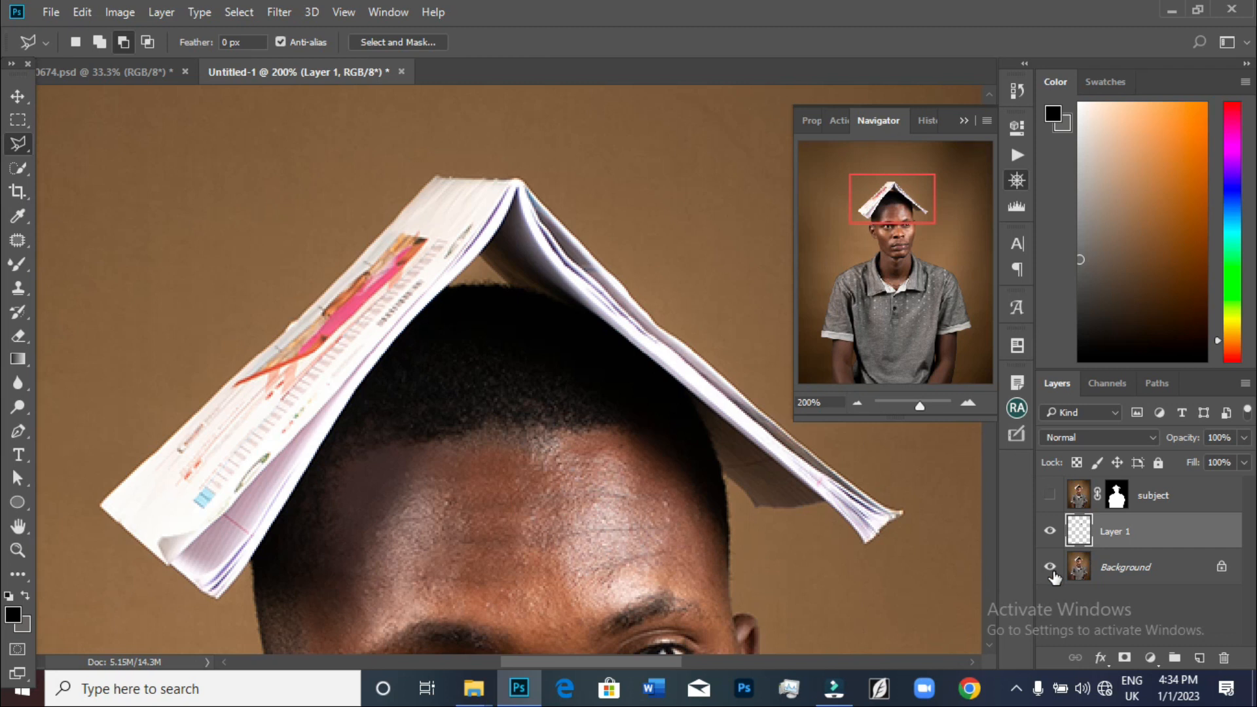
click(1050, 567)
click(1050, 531)
click(1050, 531)
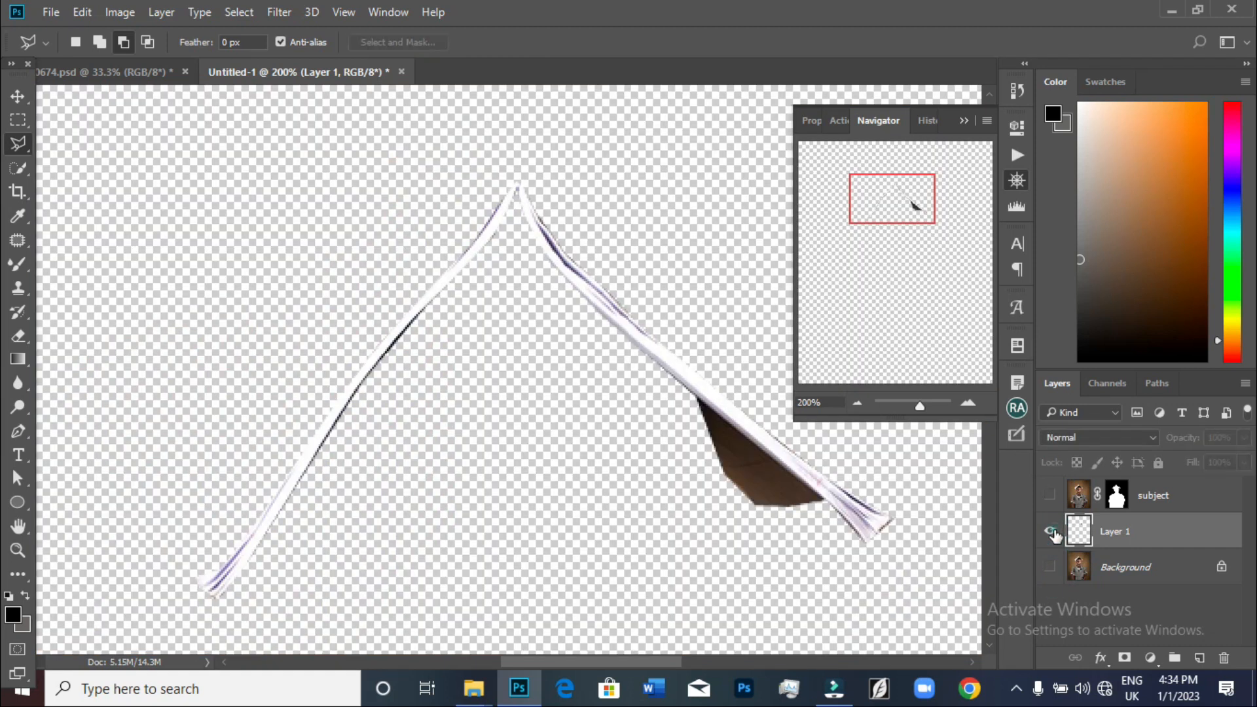
click(1050, 530)
click(1049, 531)
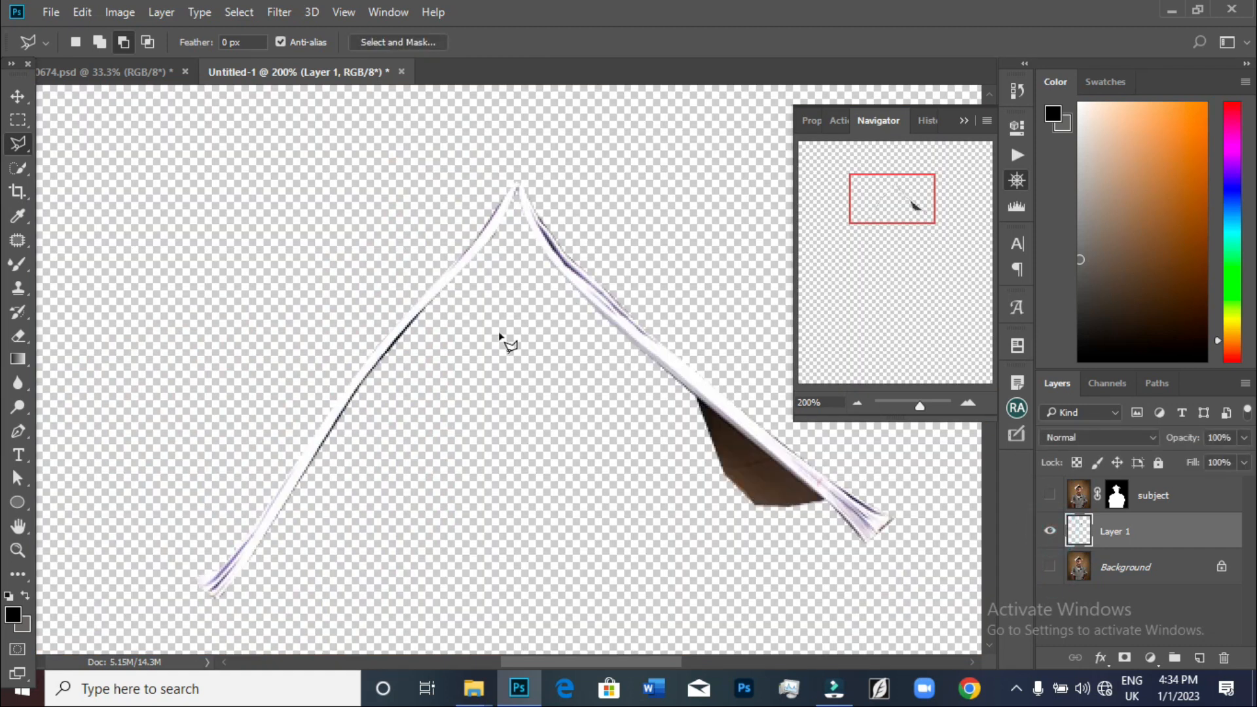
click(1052, 533)
click(1051, 534)
Move the new book-edge layer above the subject layer in the stack
click(1213, 535)
drag(1213, 535, 1209, 498)
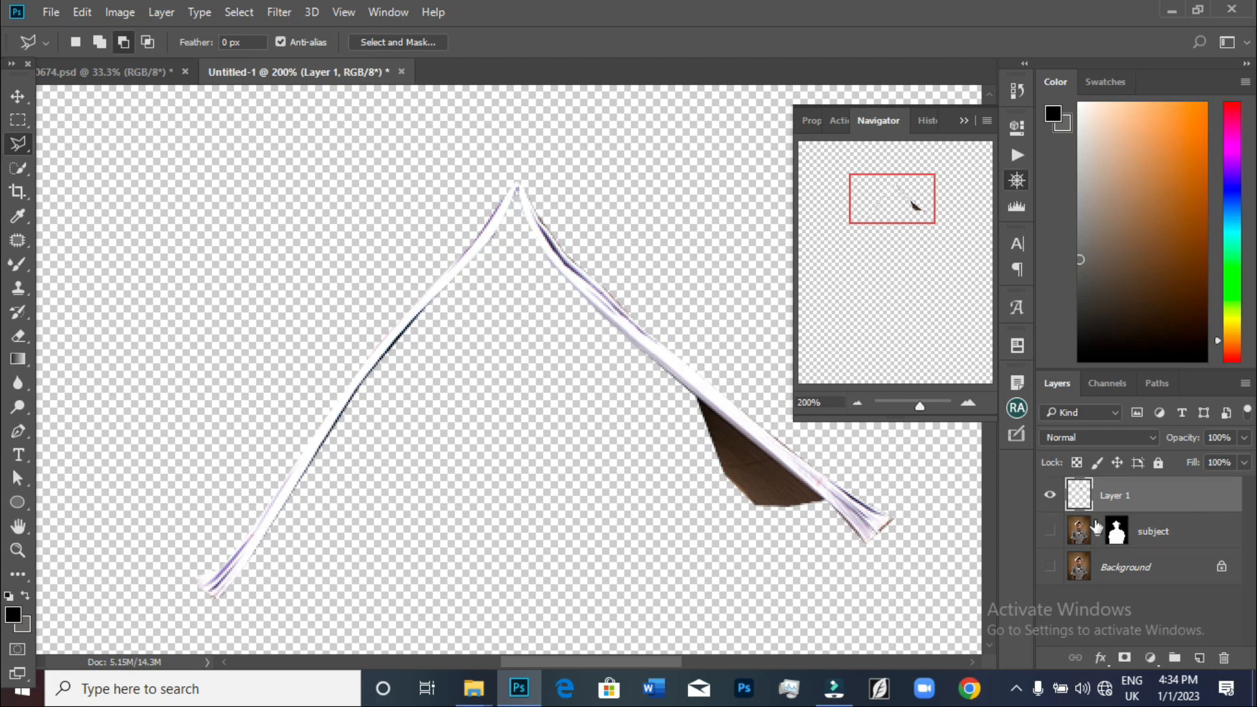
click(1048, 489)
click(1049, 532)
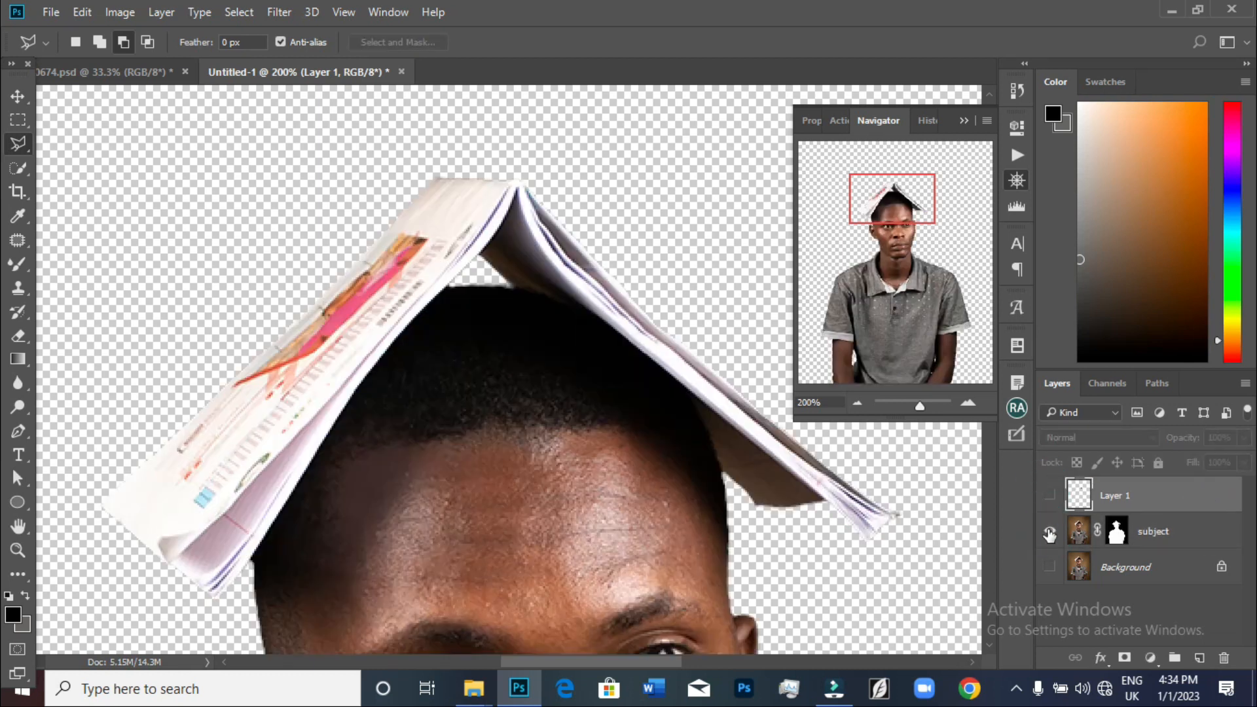
click(1051, 532)
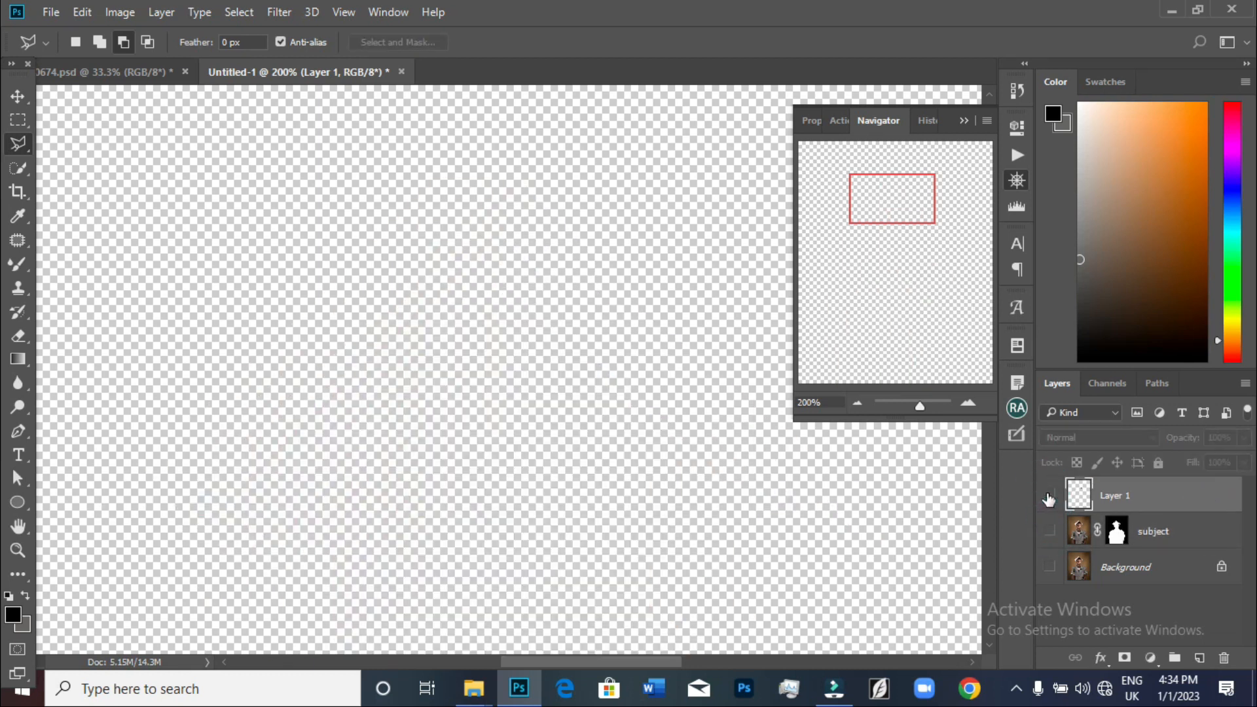
Rename the new layer to glow and make the Background and subject layers visible again
double_click(1115, 496)
text(glow)
key(Return)
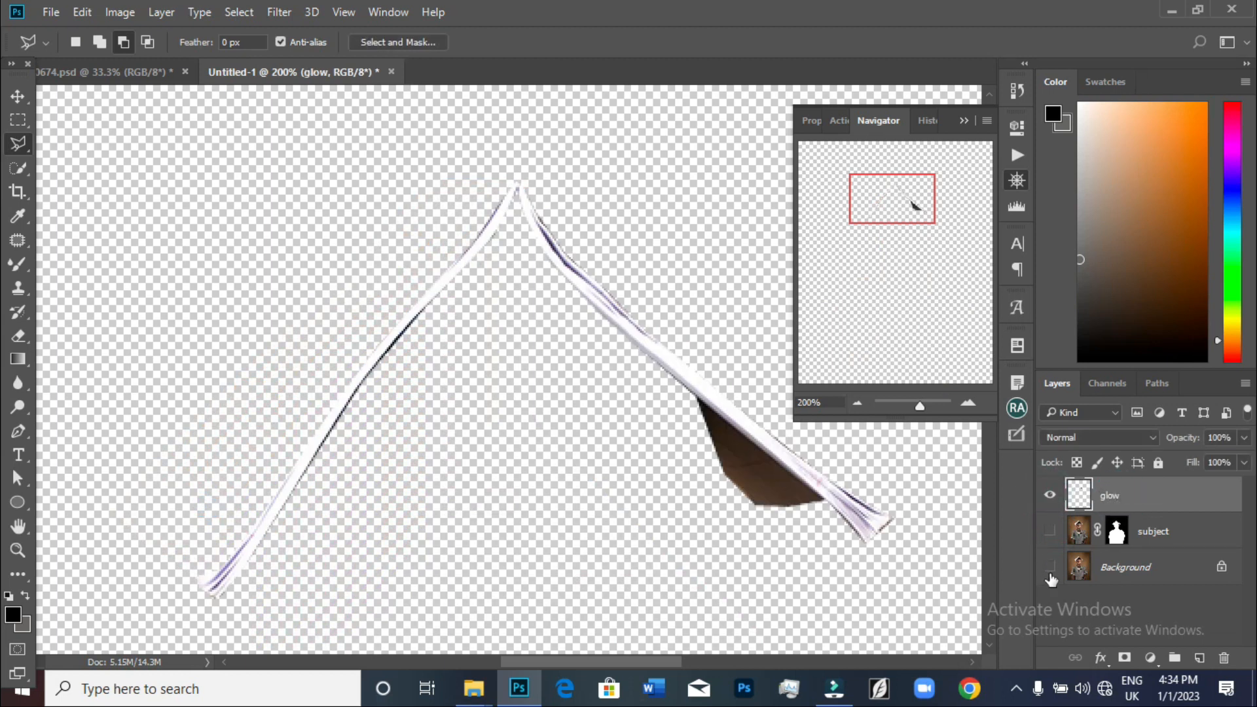
click(1050, 568)
click(1050, 531)
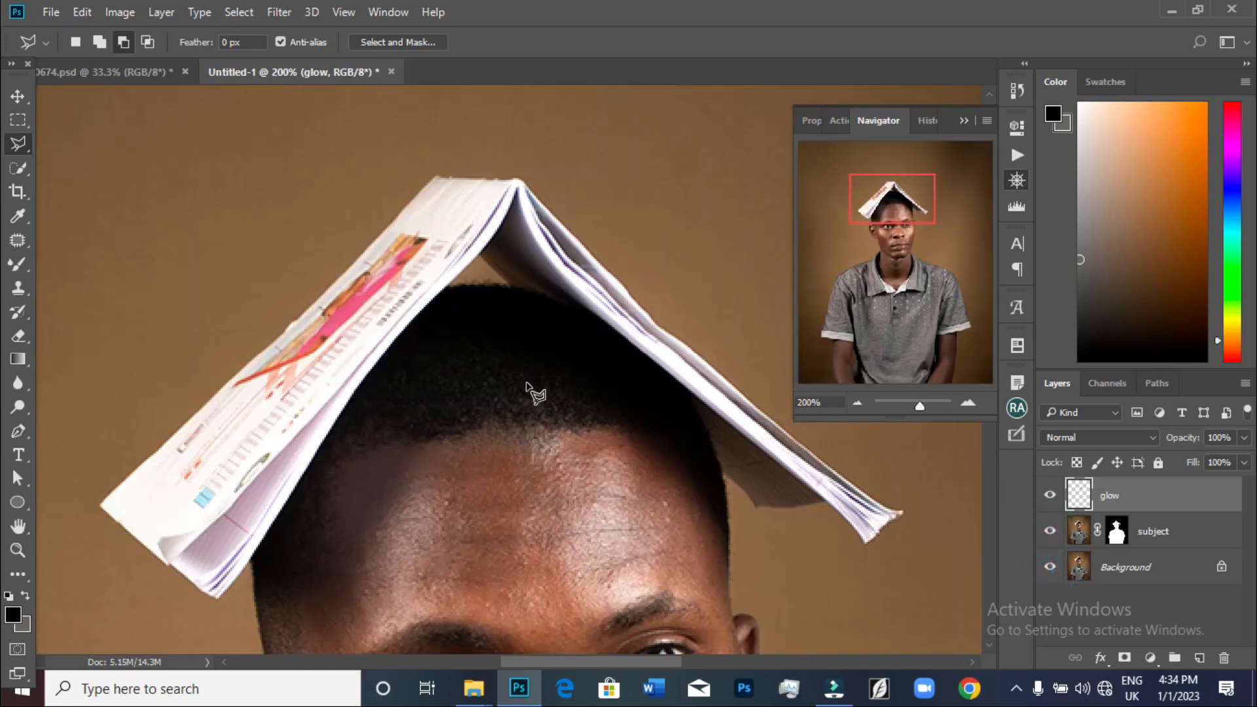
Hide the glow layer
key(ctrl+0)
key(ctrl+minus)
key(ctrl+plus)
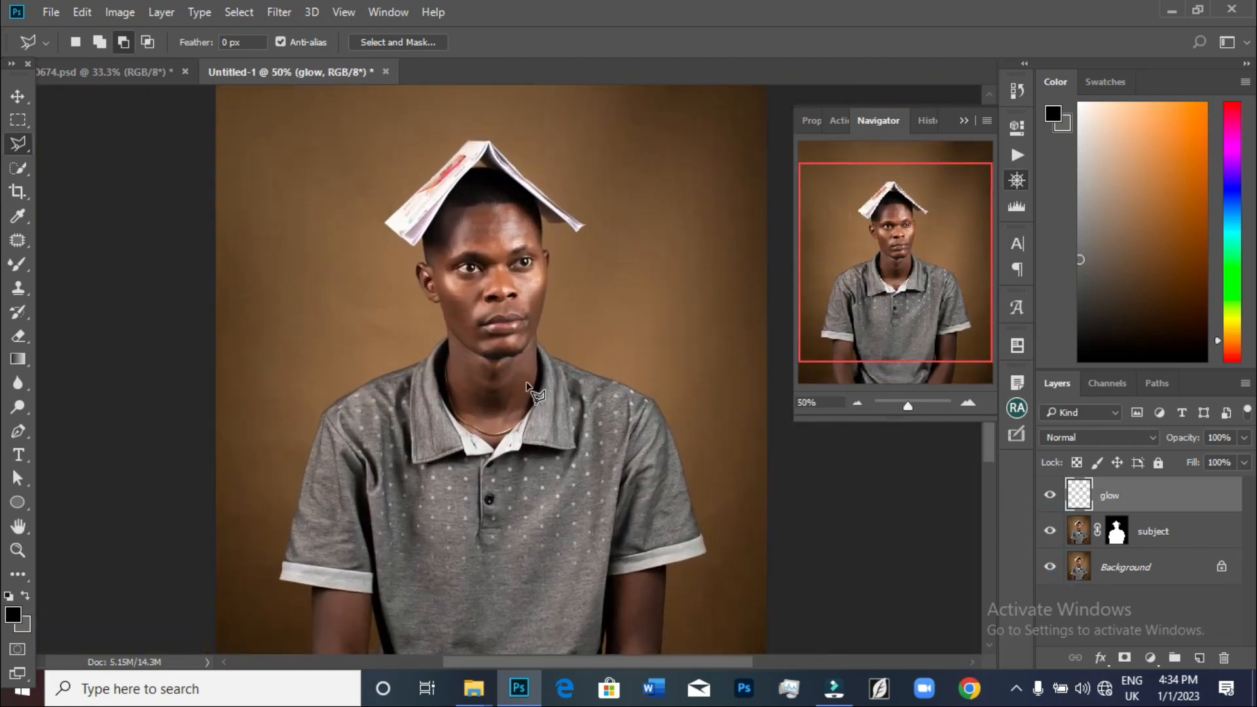
scroll(527, 387, up, 2)
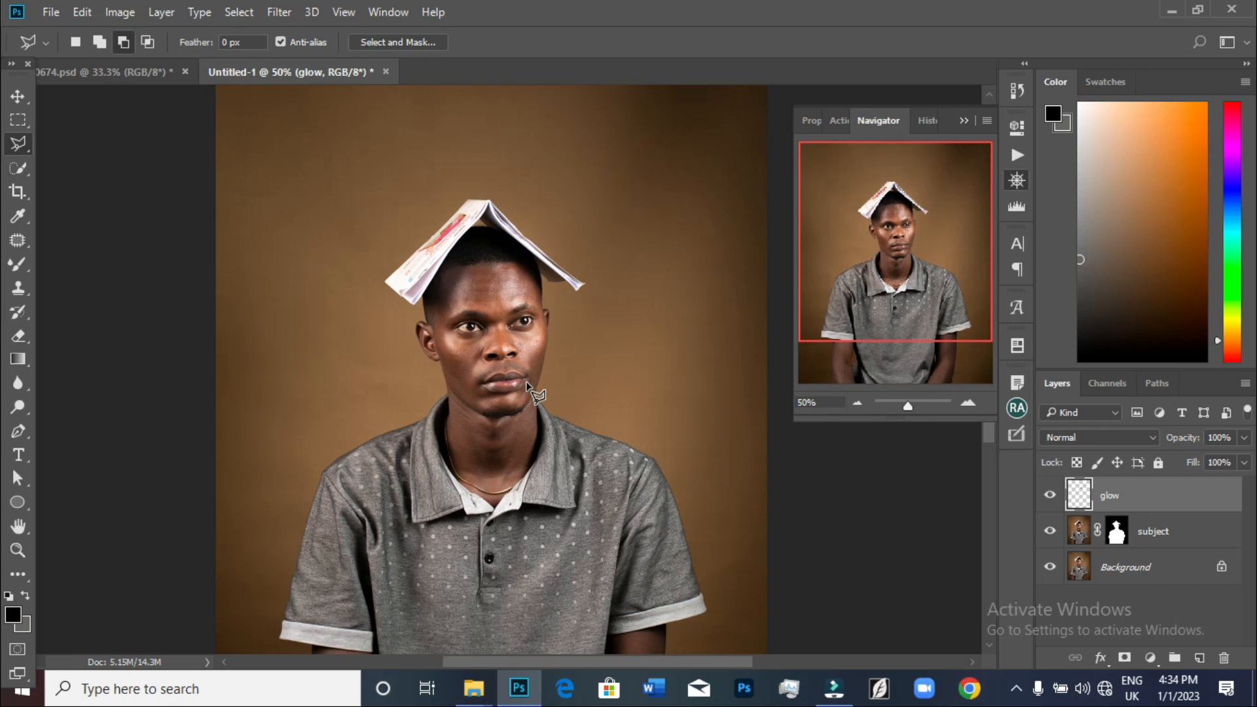
key(ctrl+minus)
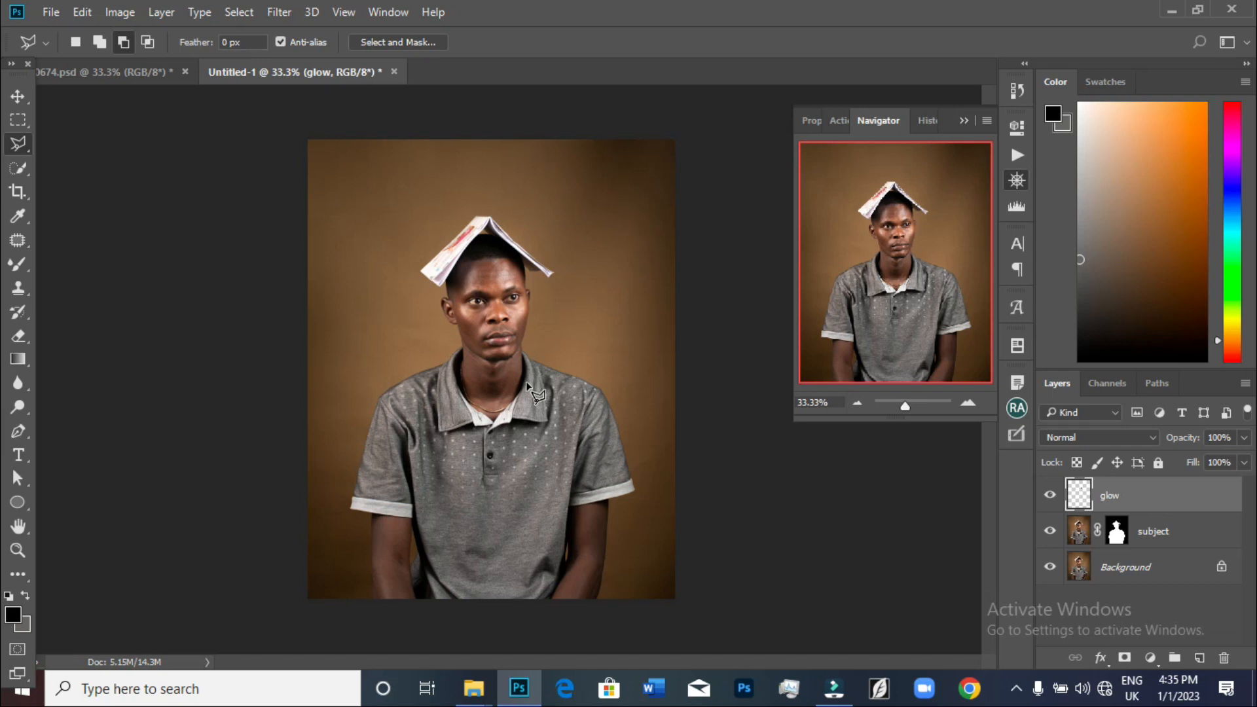
key(ctrl+plus)
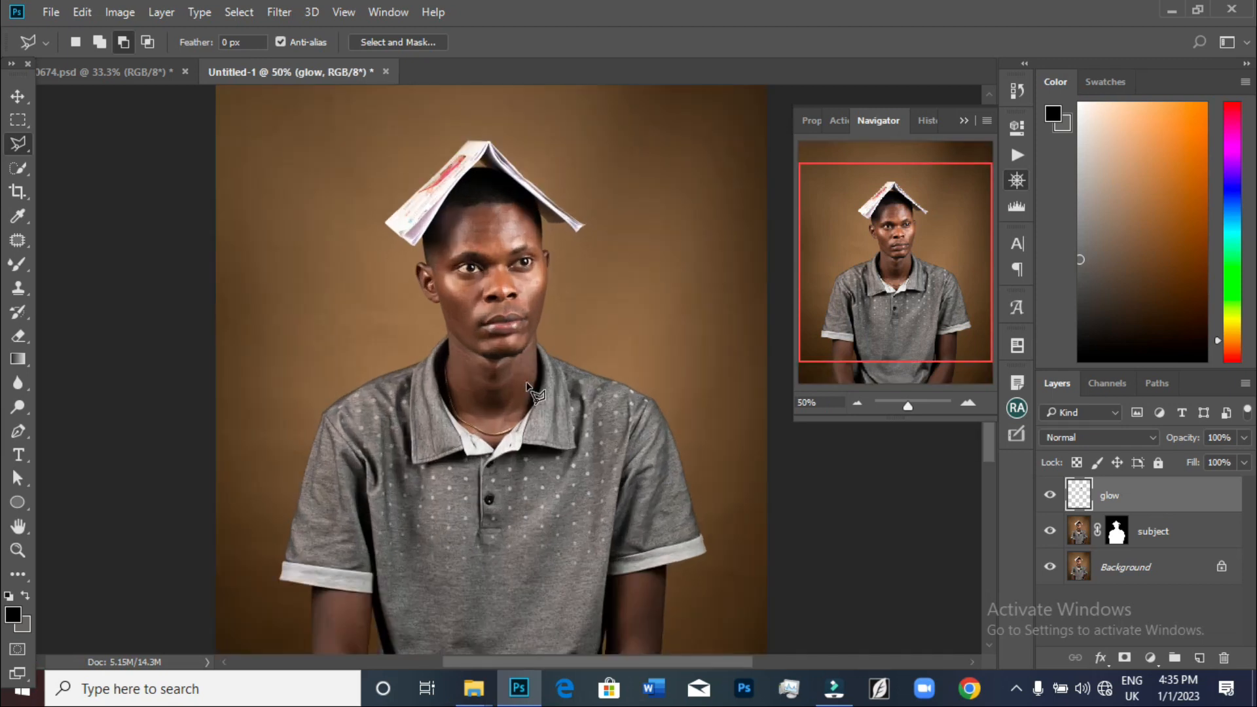
key(ctrl+minus)
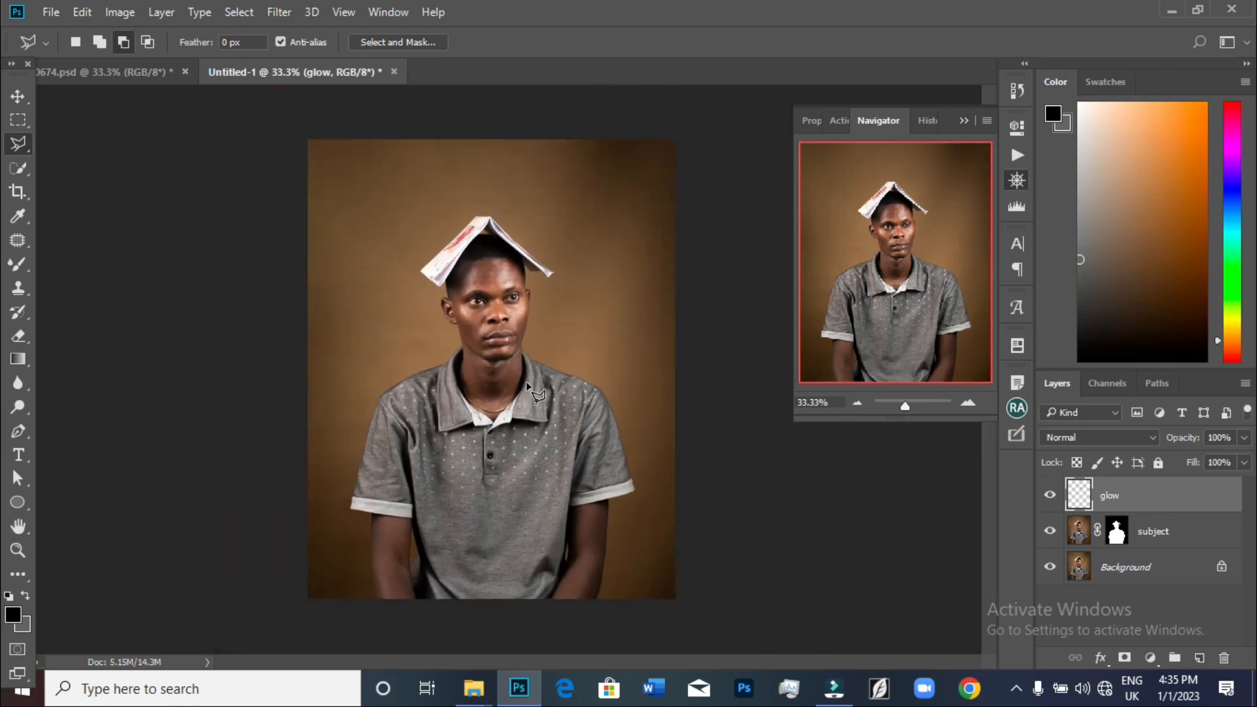
click(1050, 499)
key(ctrl+plus)
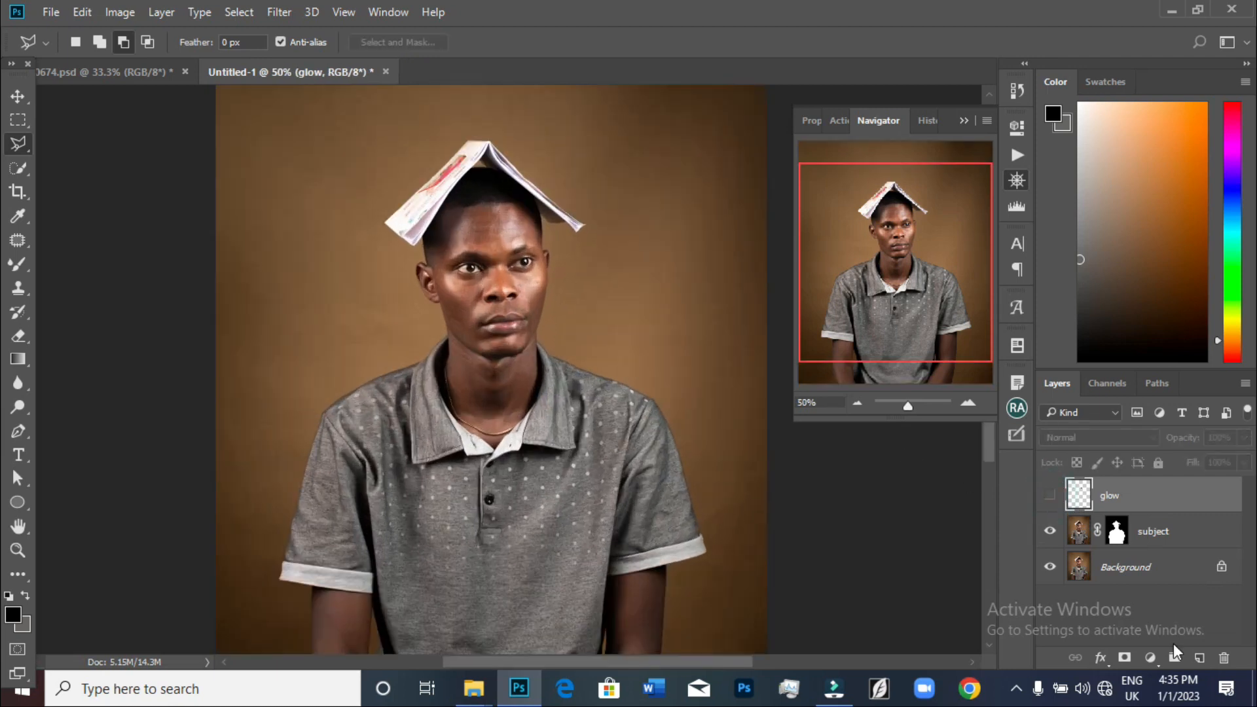
Add a Color Lookup adjustment above the Background layer using the NightFromDay.CUBE 3D LUT
click(1154, 573)
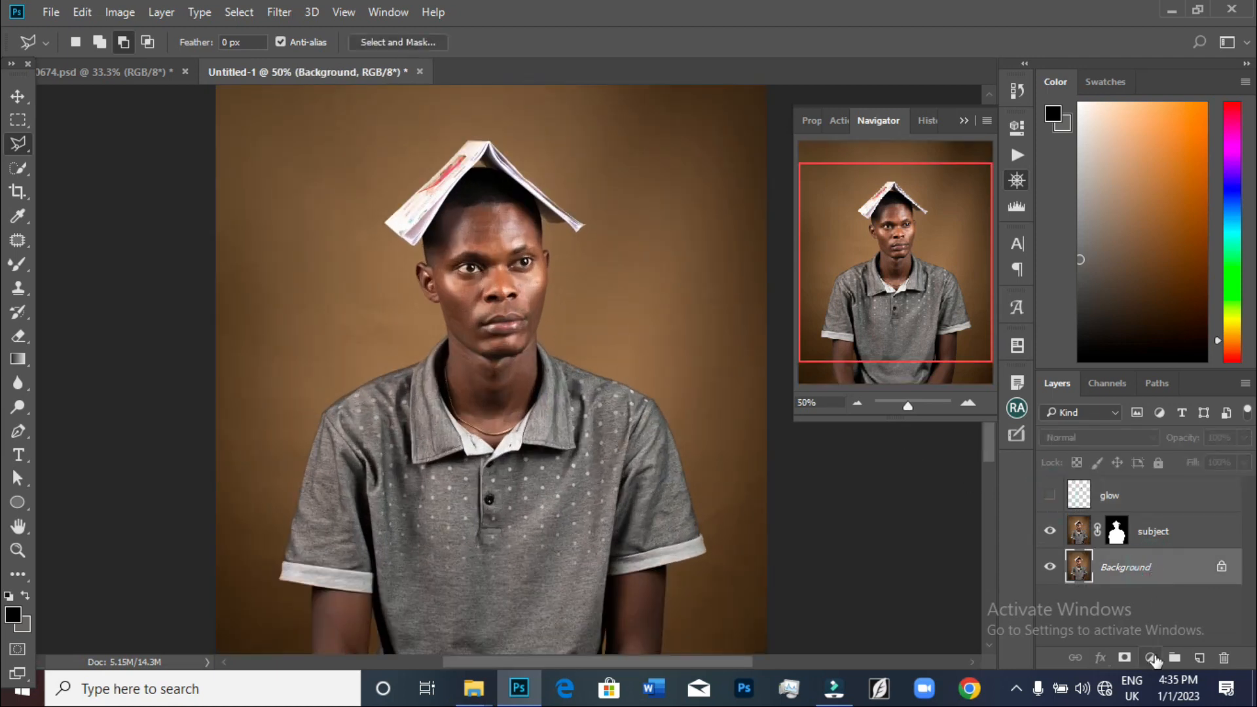
click(1151, 657)
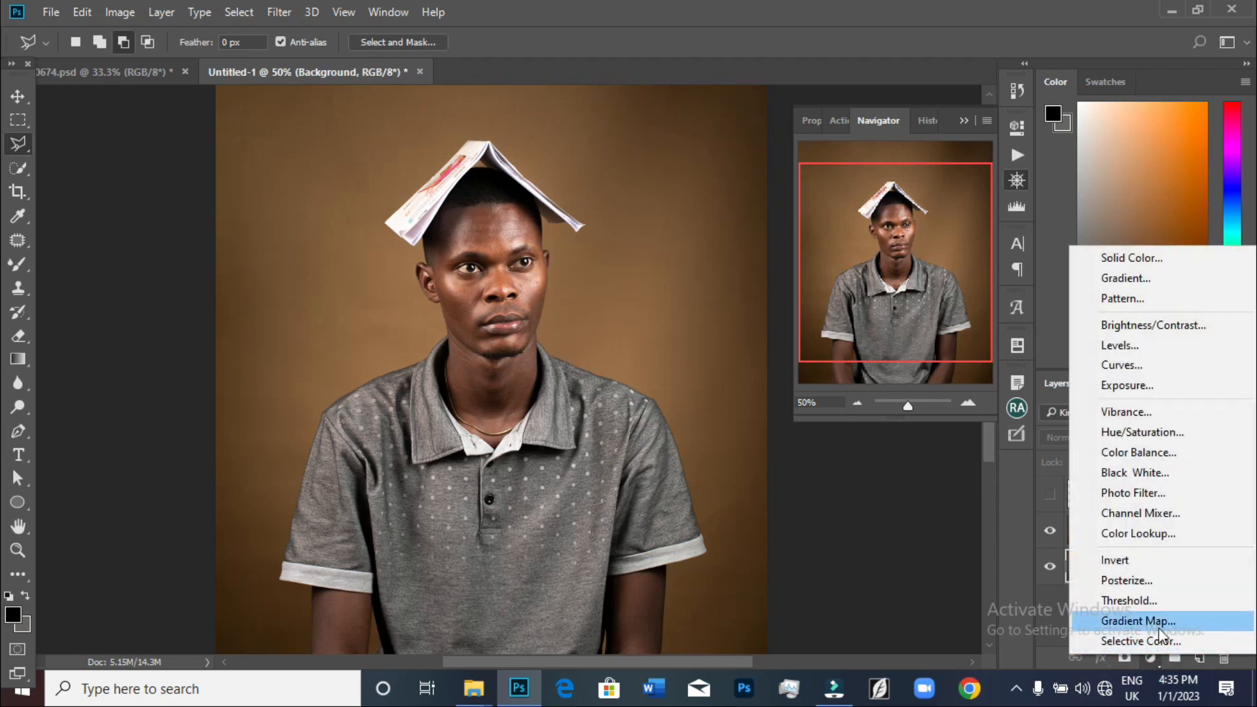
click(1145, 531)
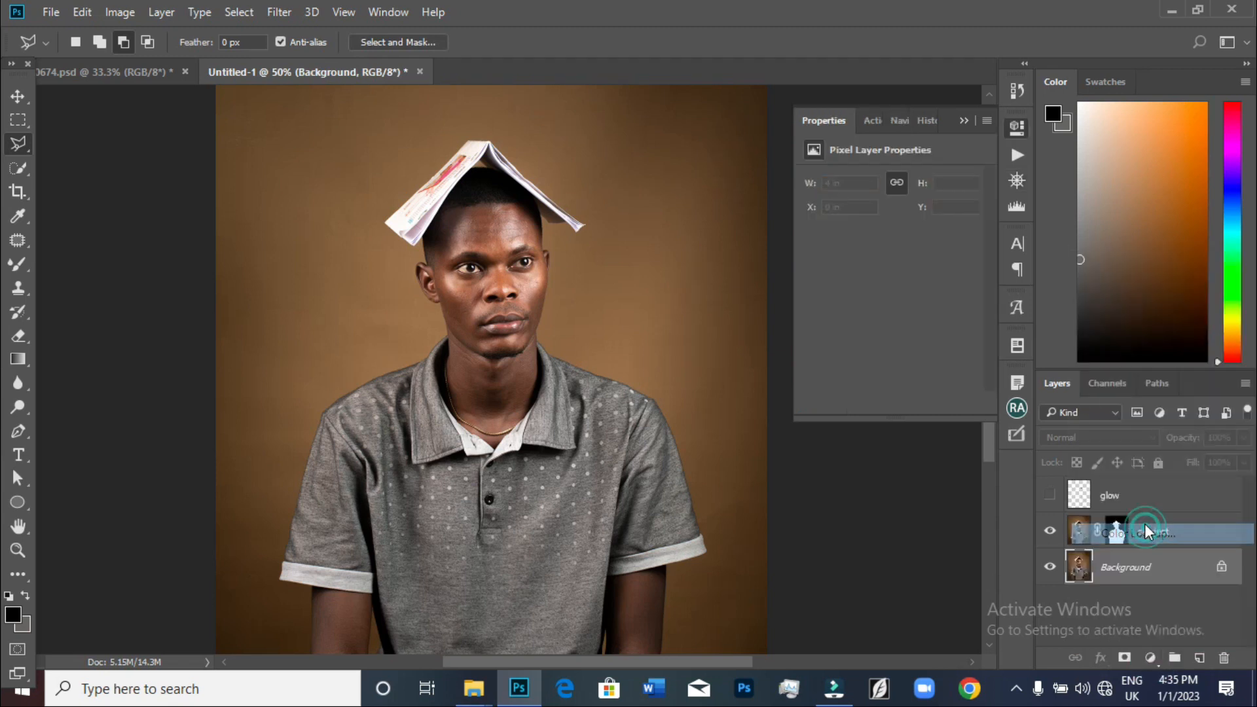
click(914, 179)
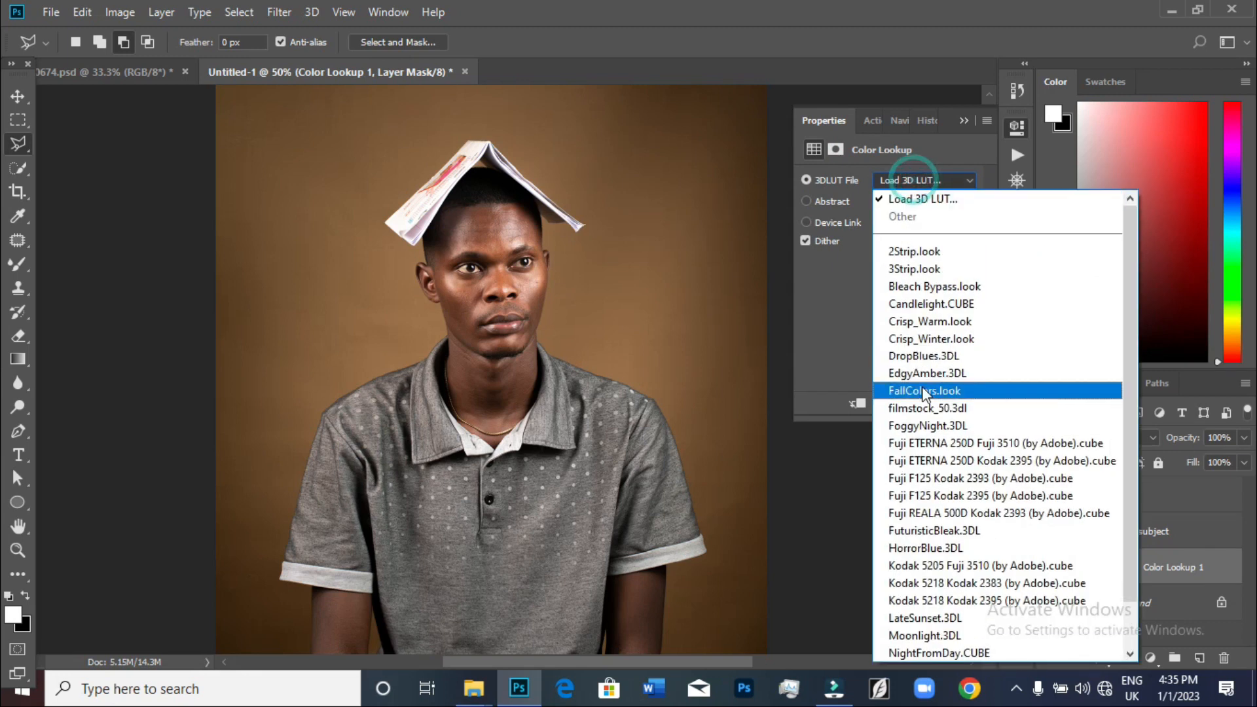
click(942, 652)
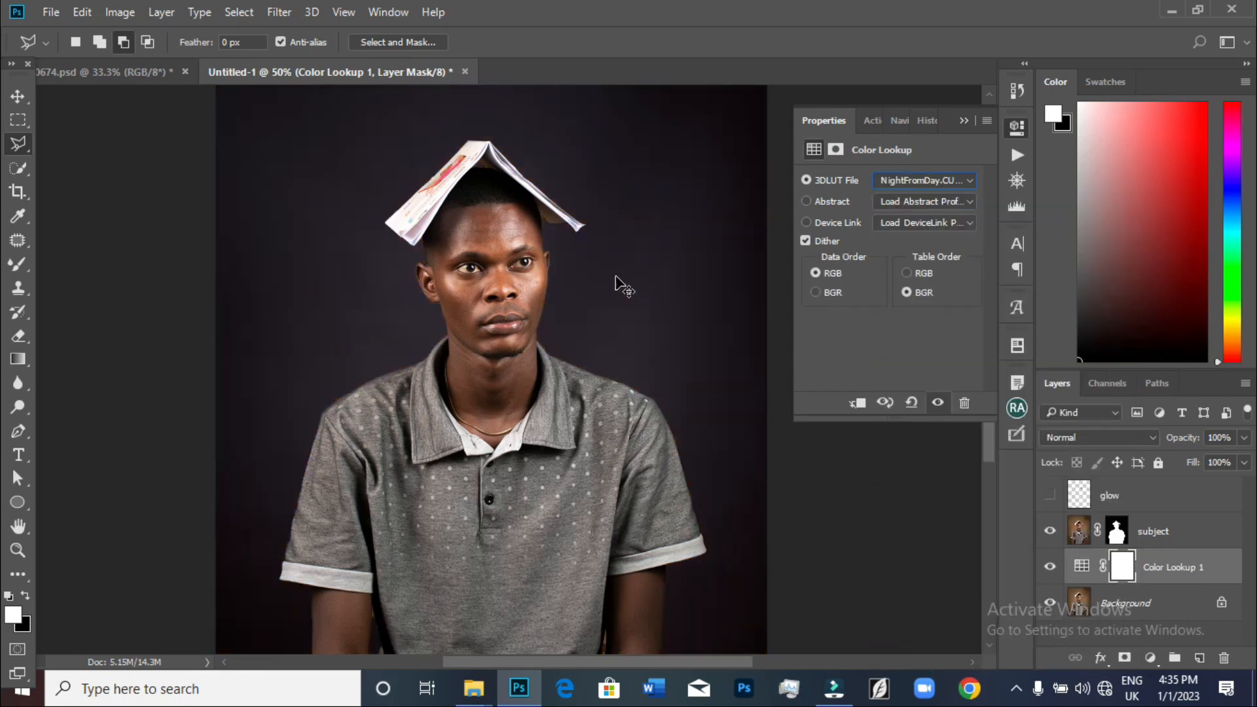
Hide the subject layer and show the glow layer again
key(ctrl+minus)
key(ctrl+minus)
key(ctrl+plus)
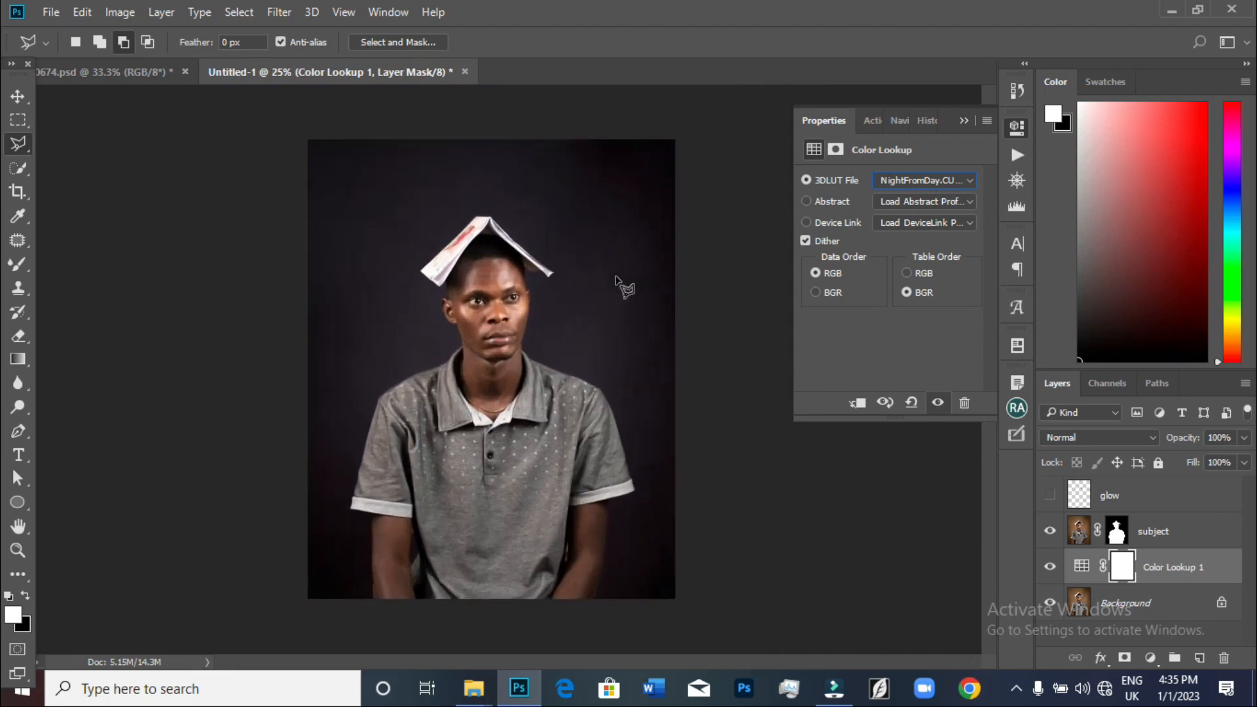
click(1051, 532)
key(ctrl+plus)
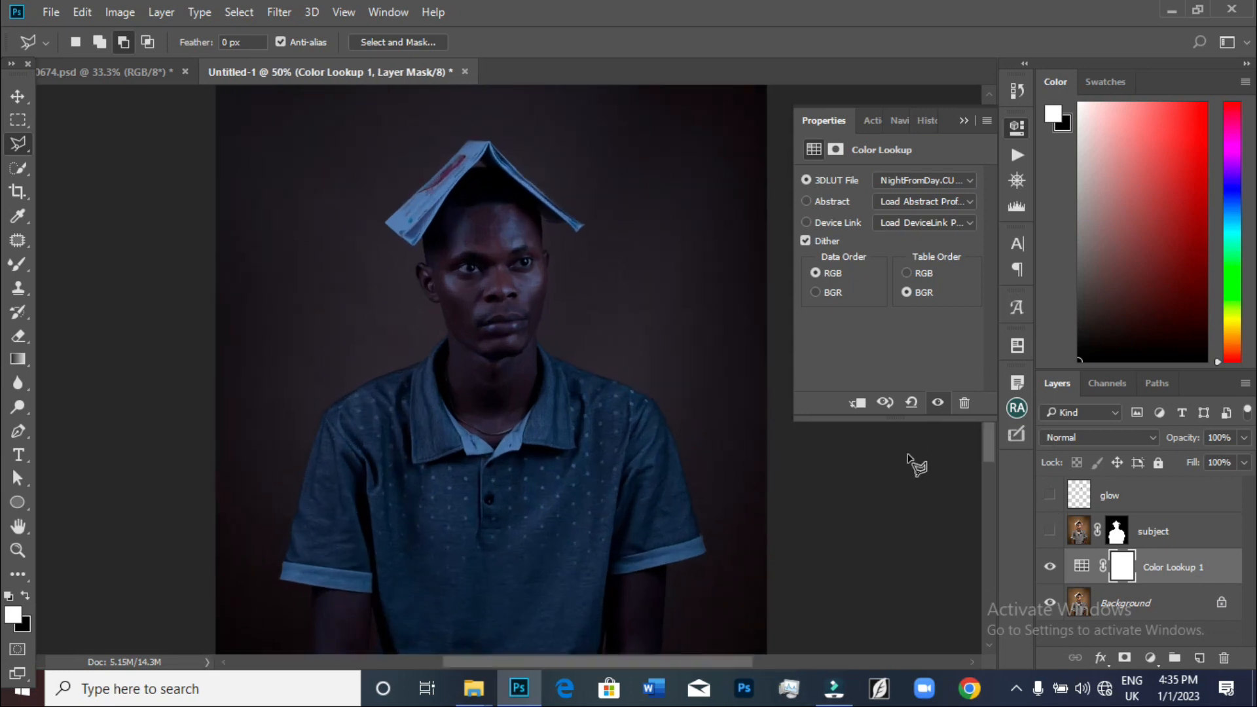
click(1050, 494)
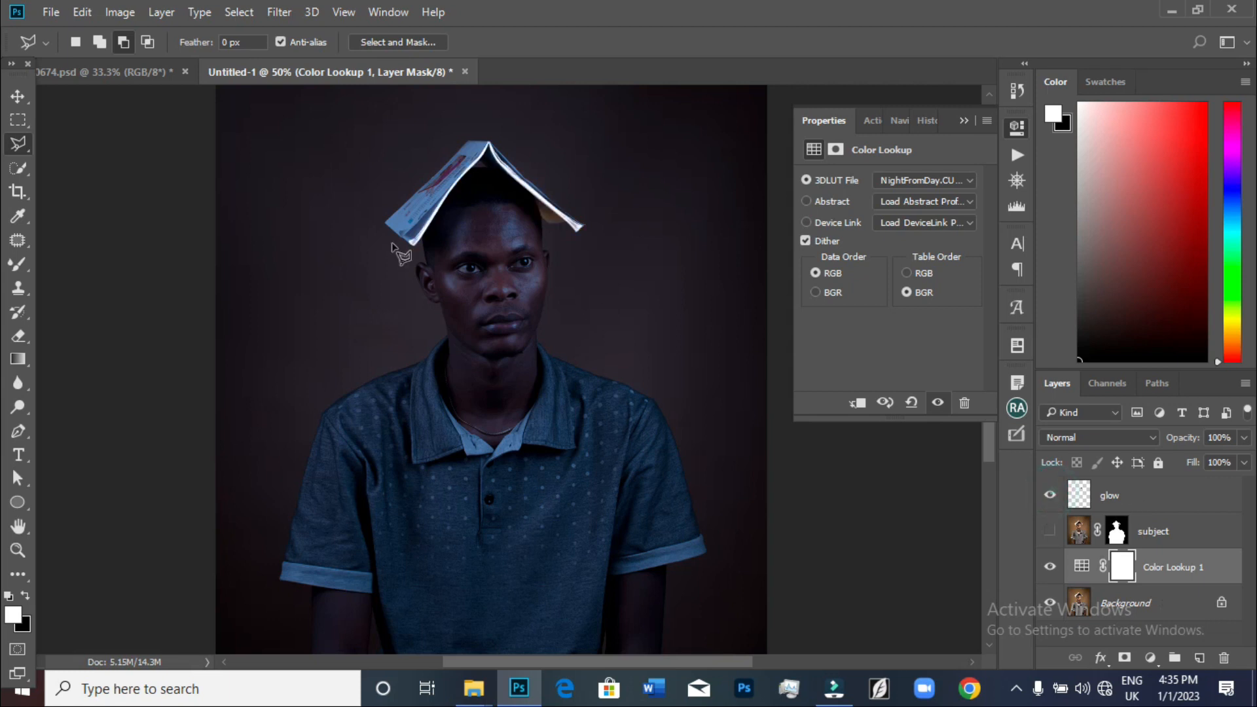
Delete the Color Lookup 1 adjustment layer
scroll(704, 372, up, 3)
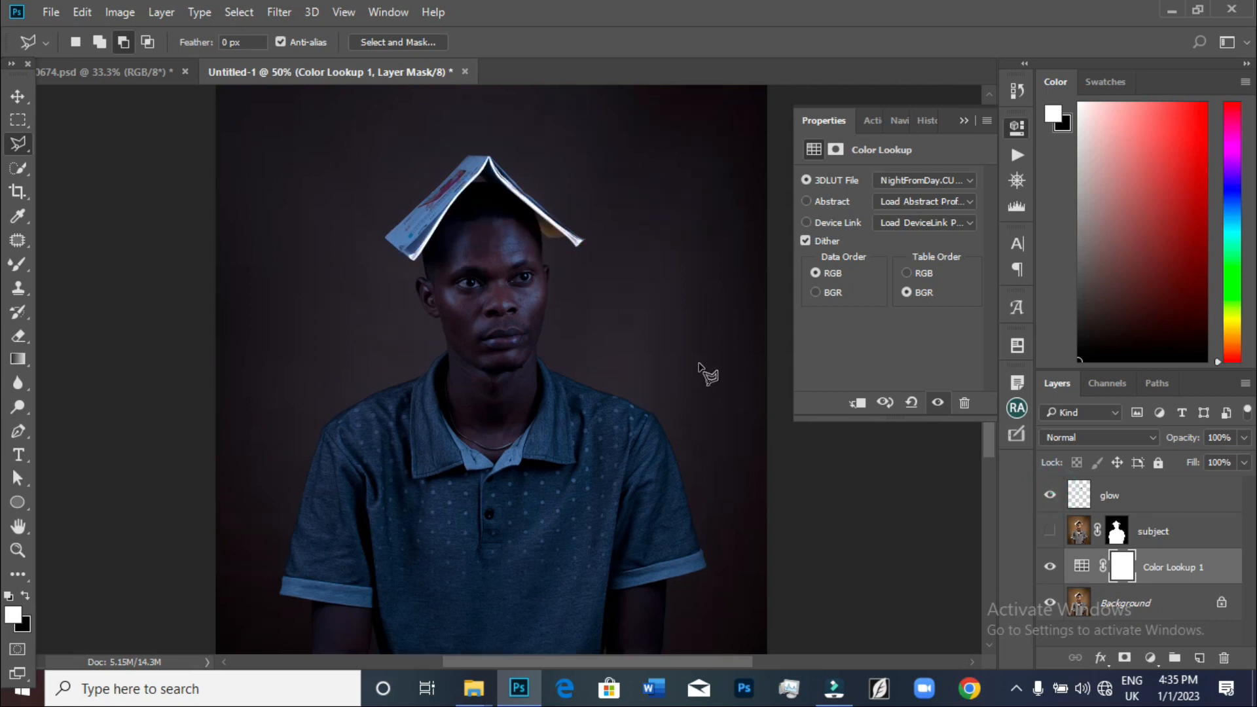
key(ctrl+plus)
key(ctrl+plus)
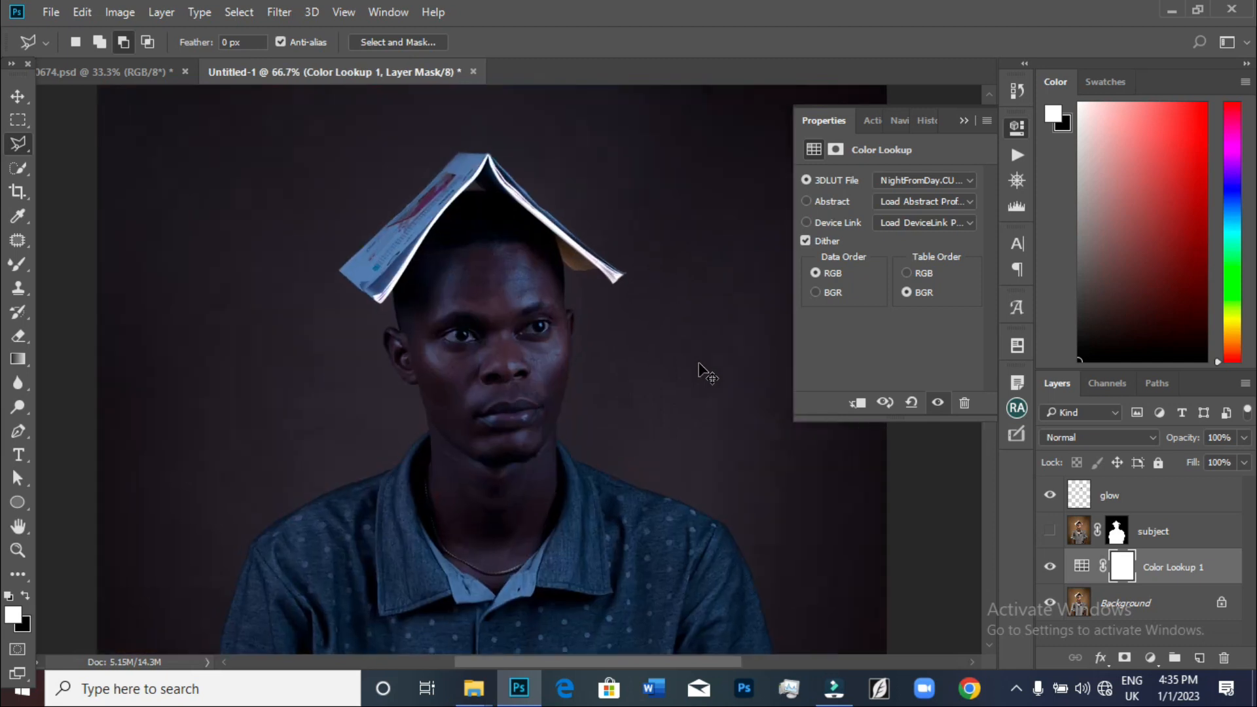
scroll(708, 374, up, 1)
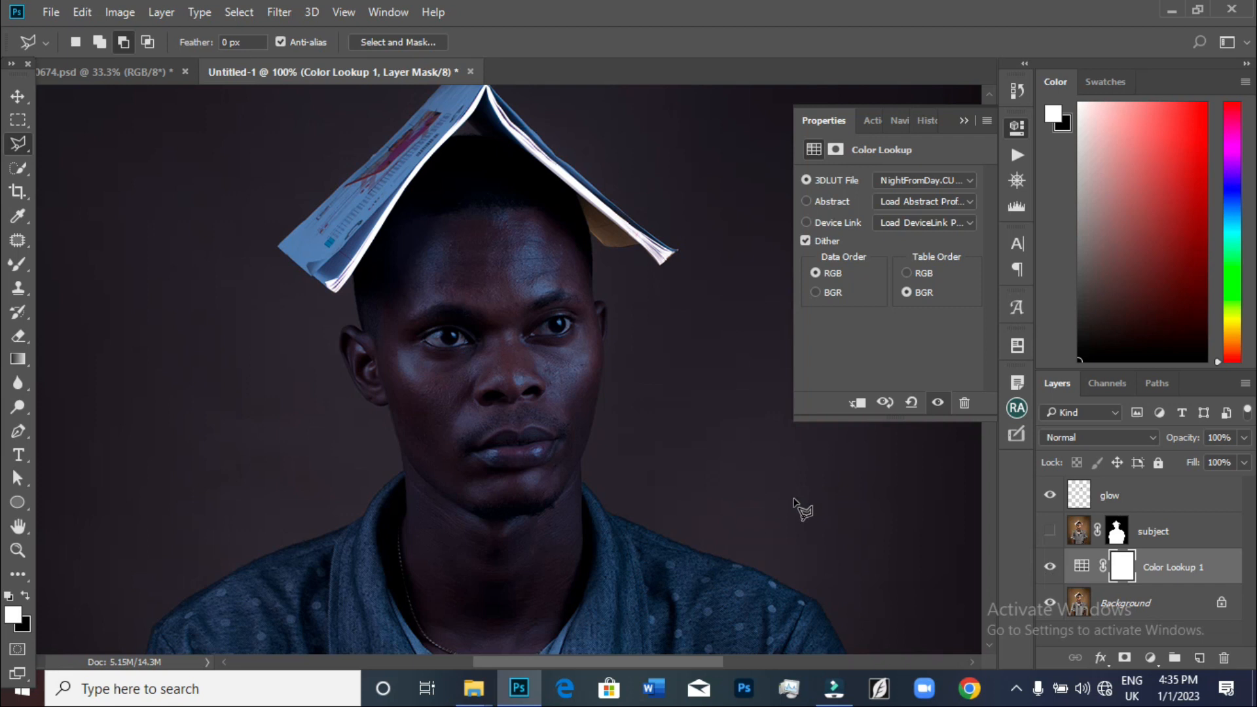
key(ctrl+minus)
key(ctrl+minus)
key(ctrl+minus)
key(ctrl+plus)
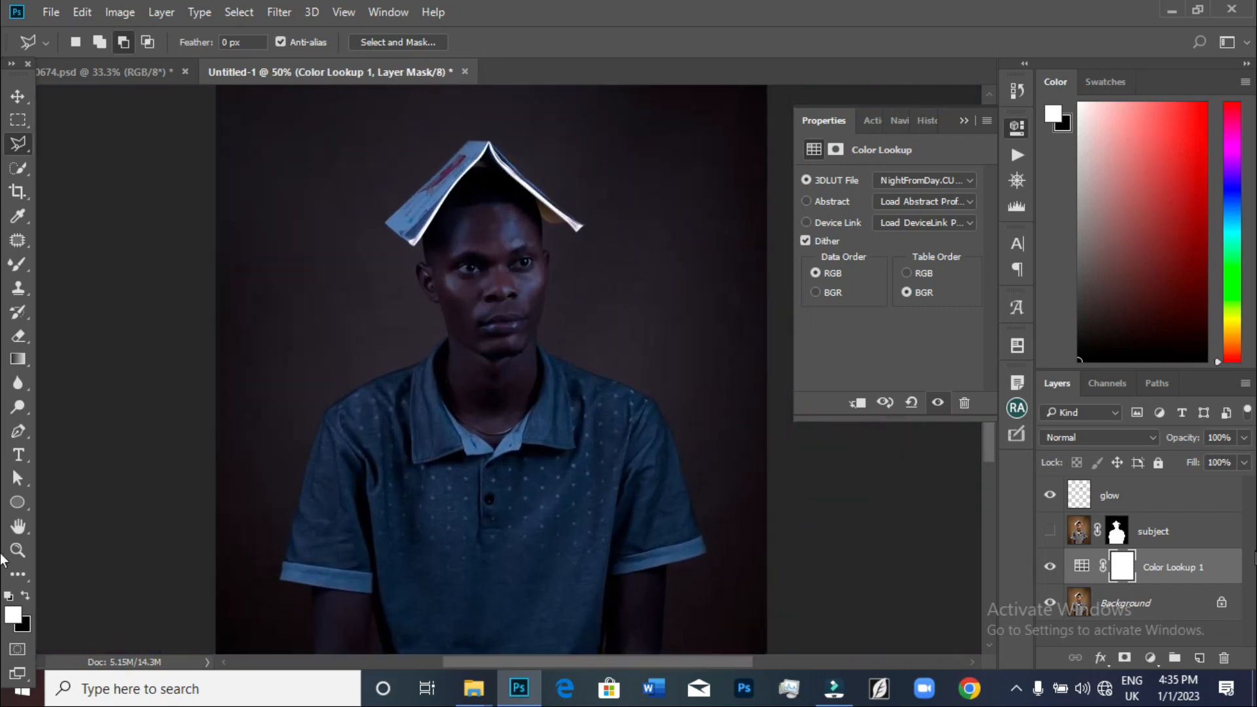
click(1178, 568)
drag(1178, 567, 1220, 657)
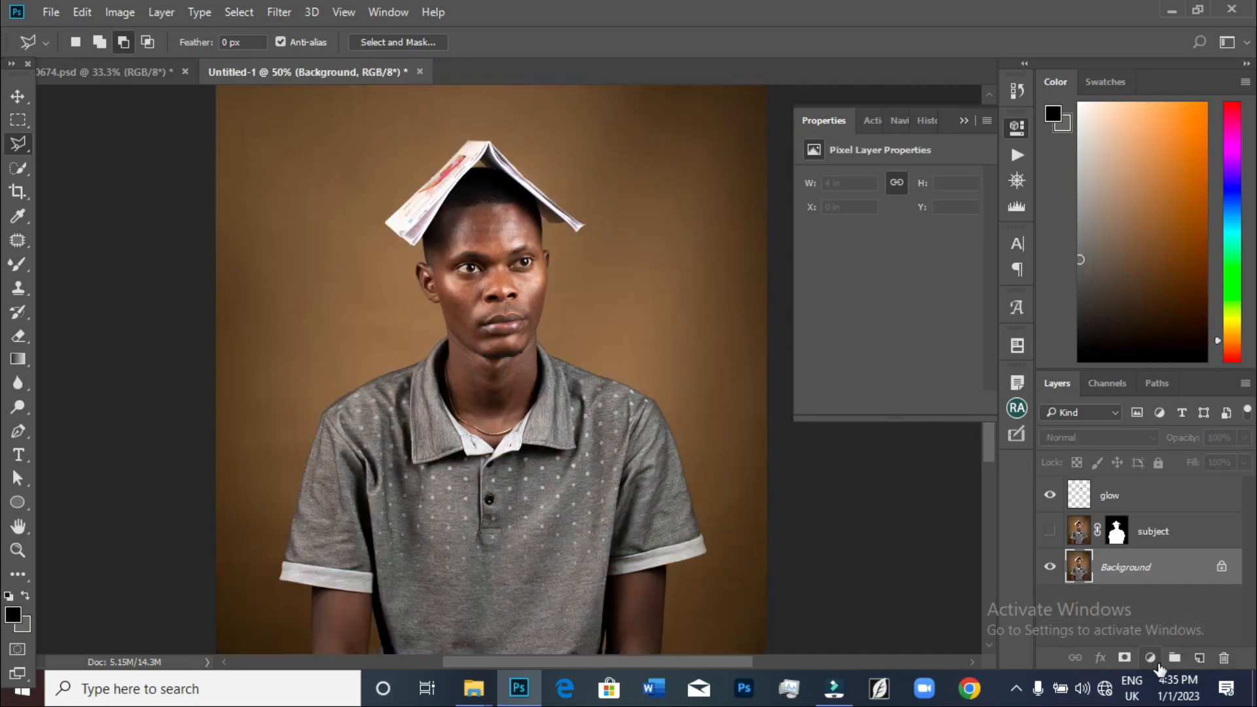
Add an Exposure adjustment above the Background layer with exposure -3.95 and gamma correction 0.78
click(1154, 662)
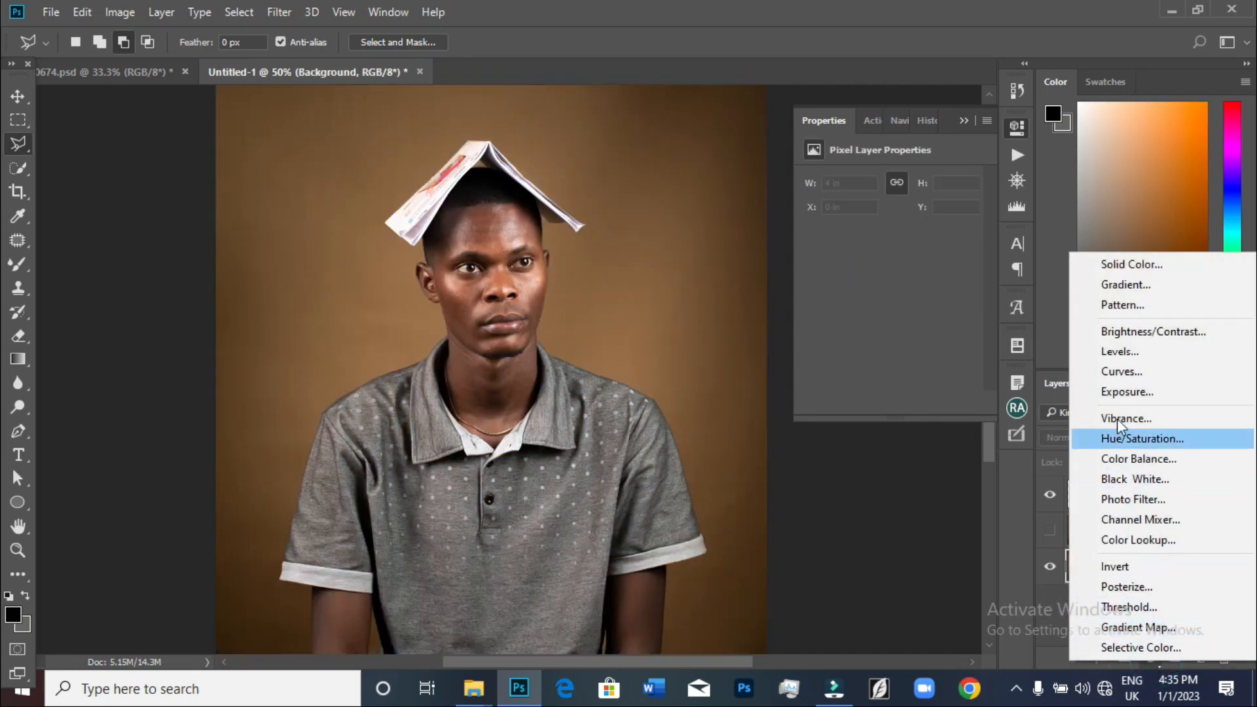
click(1126, 393)
drag(887, 225, 845, 224)
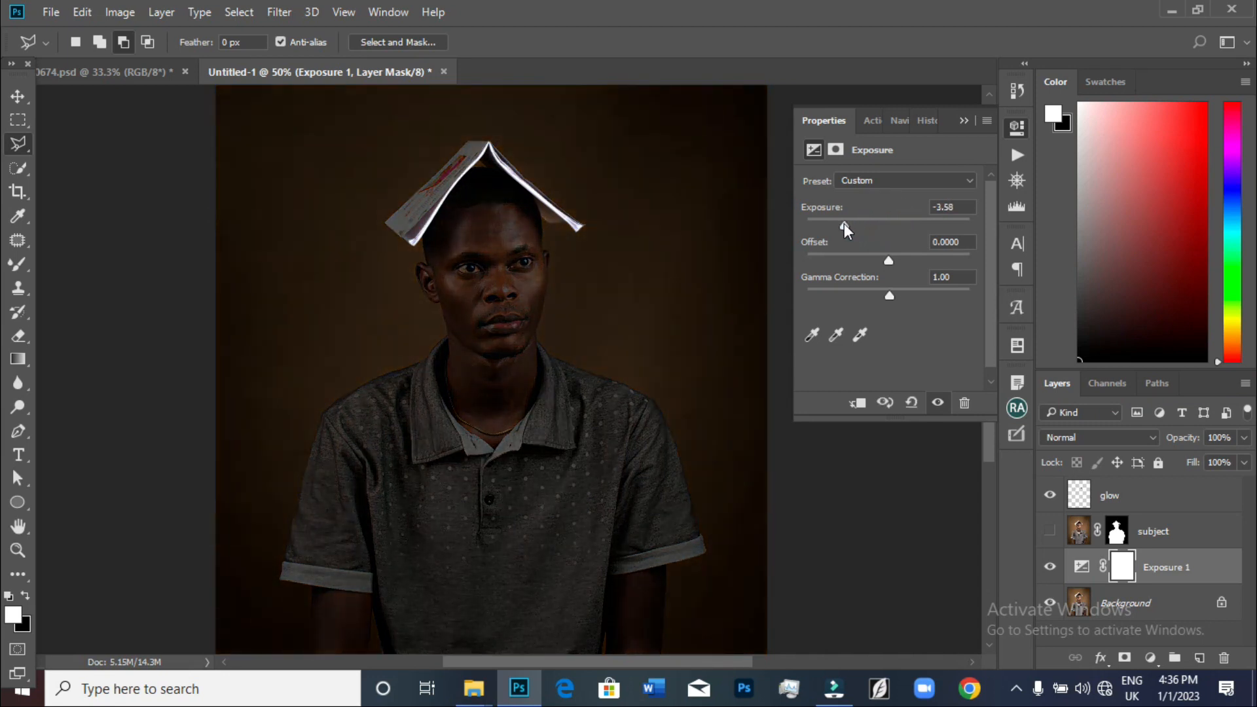
mouse_move(890, 295)
mouse_down()
mouse_move(914, 295)
mouse_move(903, 296)
mouse_up()
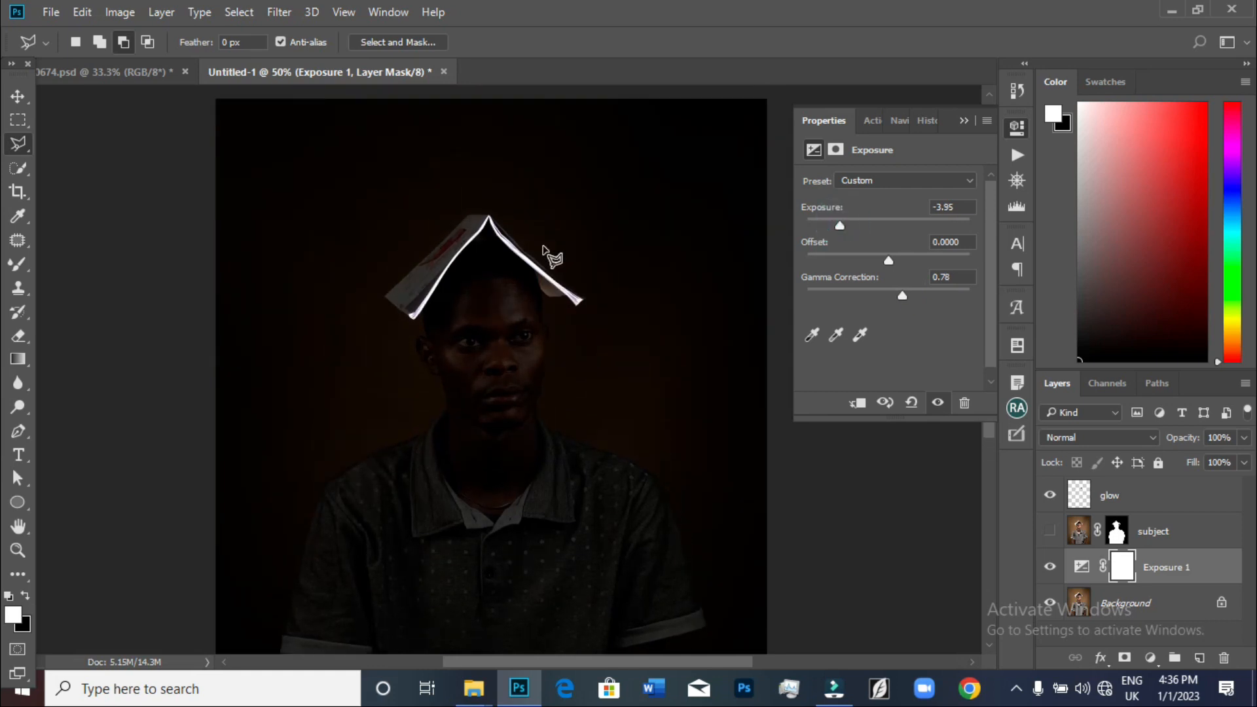
Duplicate the glow layer as glow copy
key(ctrl+plus)
key(ctrl+plus)
key(ctrl+plus)
key(ctrl+plus)
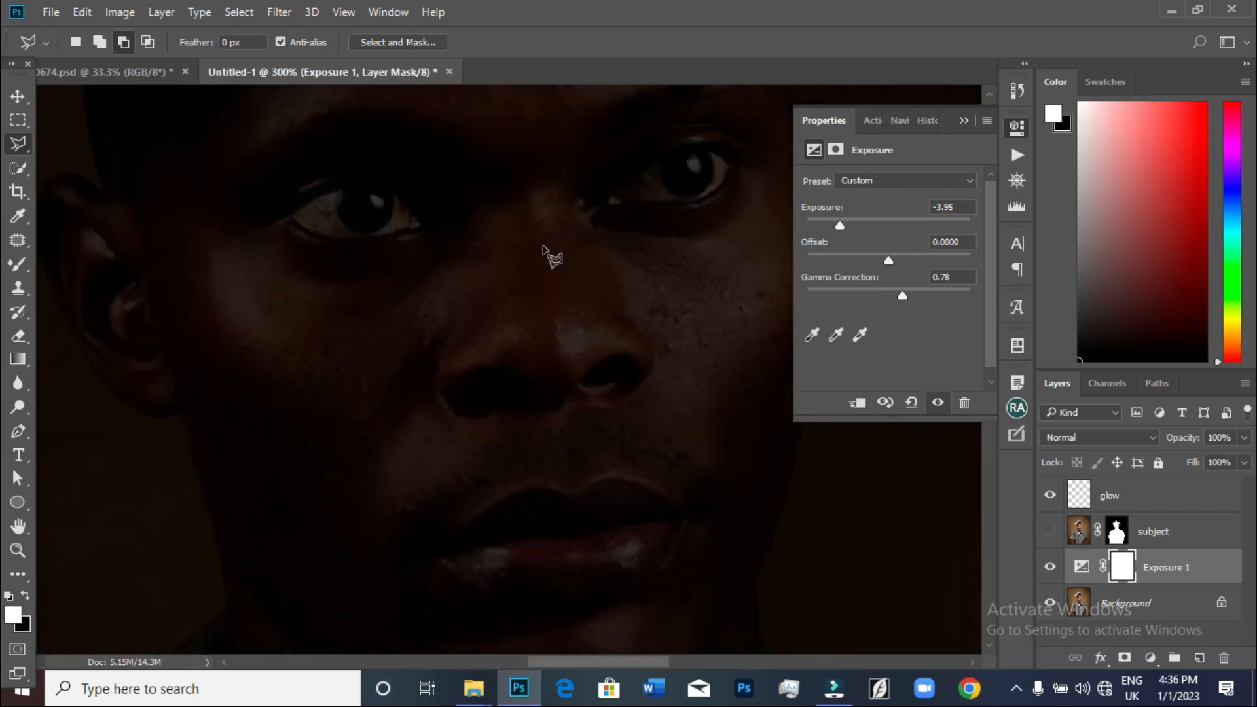
key(ctrl+minus)
key(ctrl+minus)
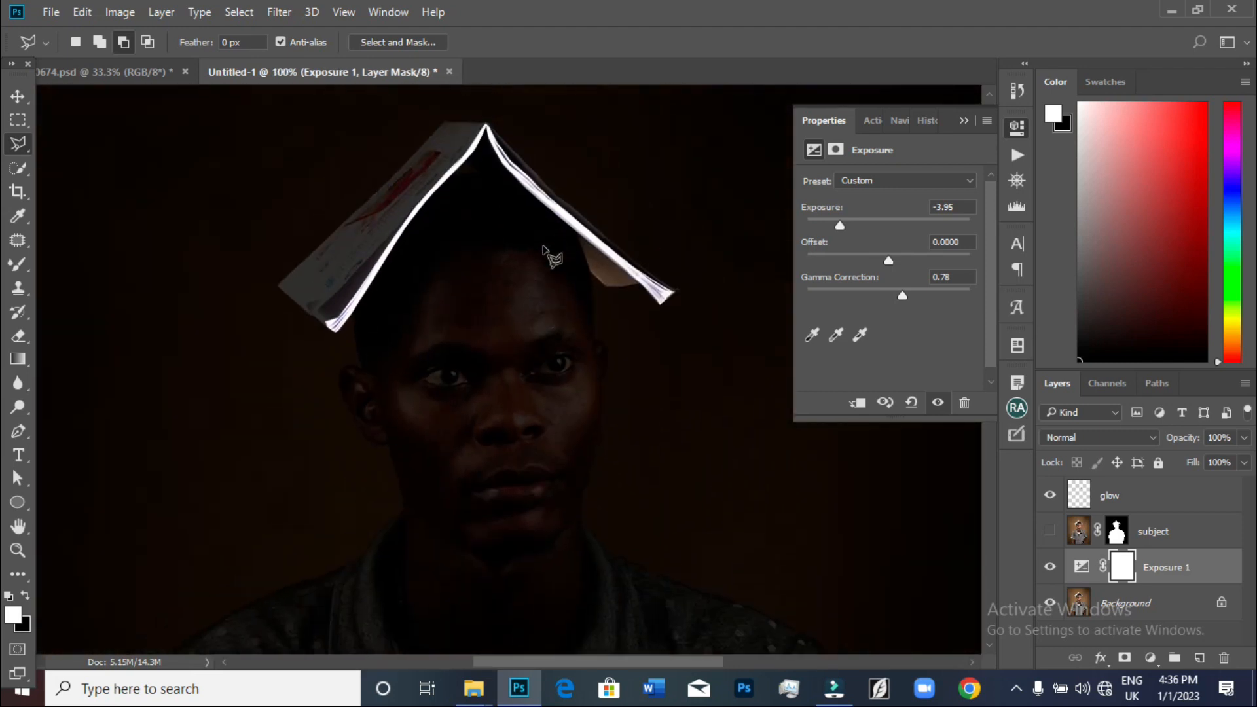
click(1114, 496)
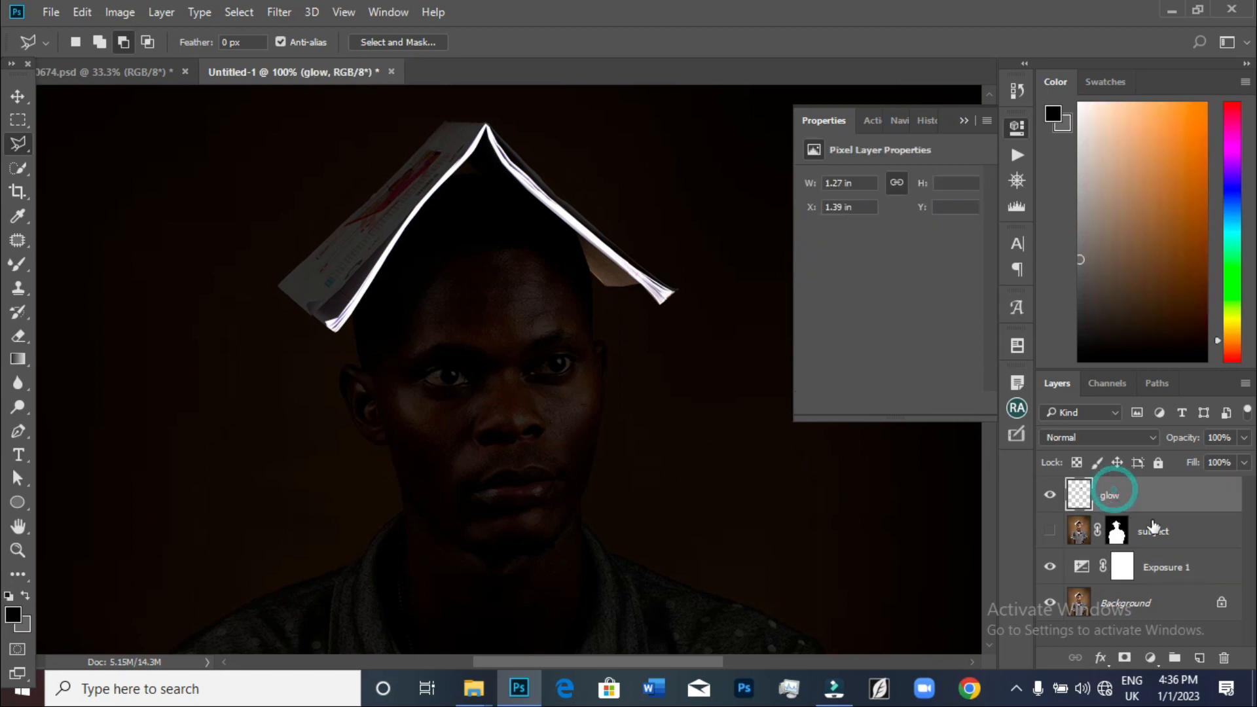
right_click(1116, 496)
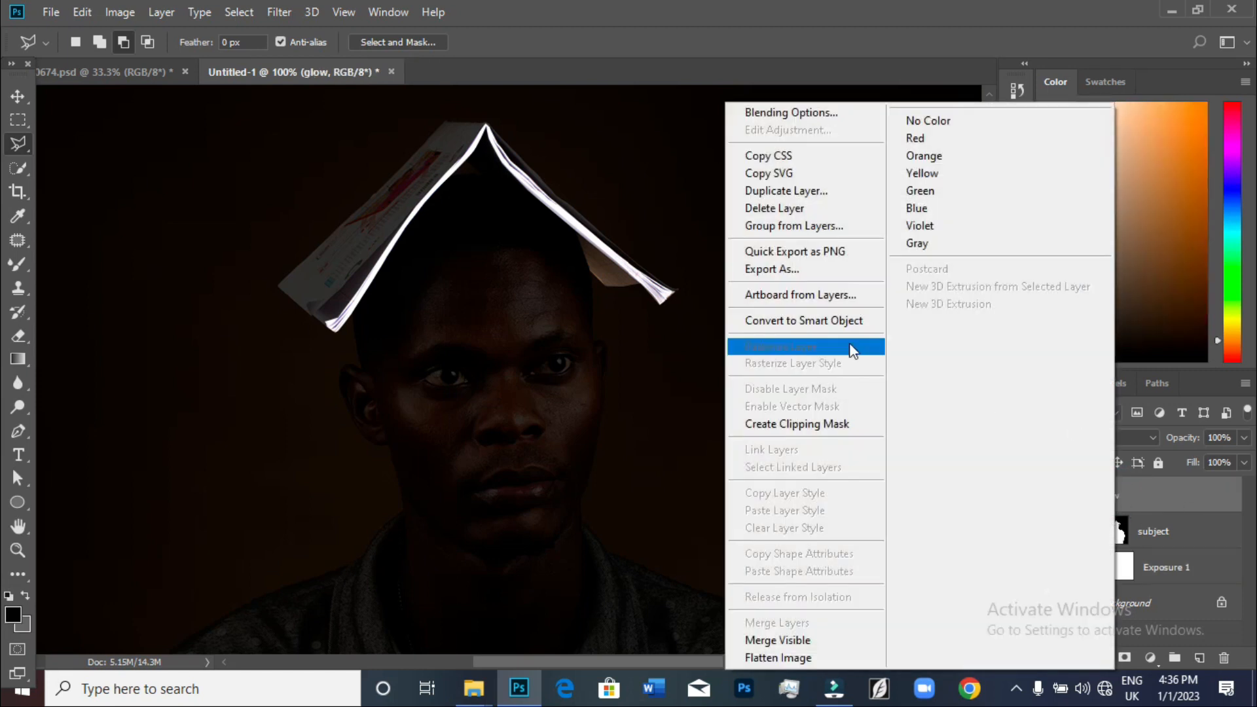
click(775, 192)
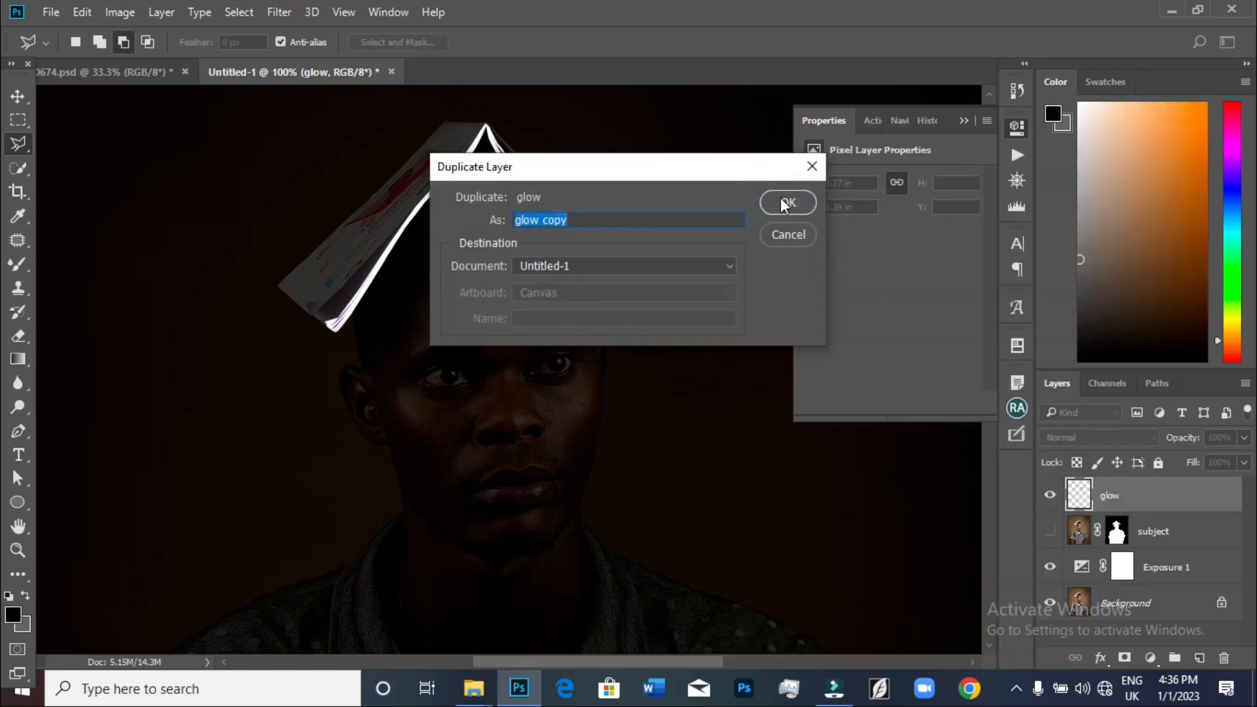
click(786, 203)
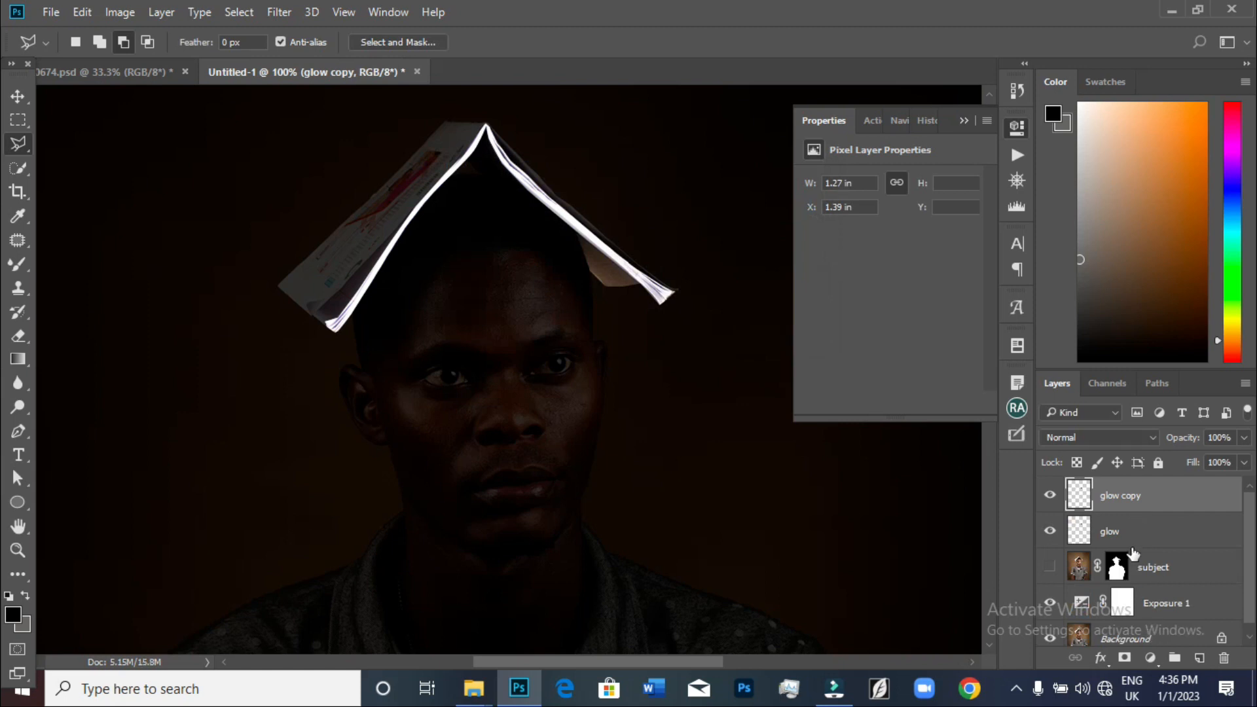
Group the glow and glow copy layers together and hide the original glow layer inside the group
shift+click(1134, 537)
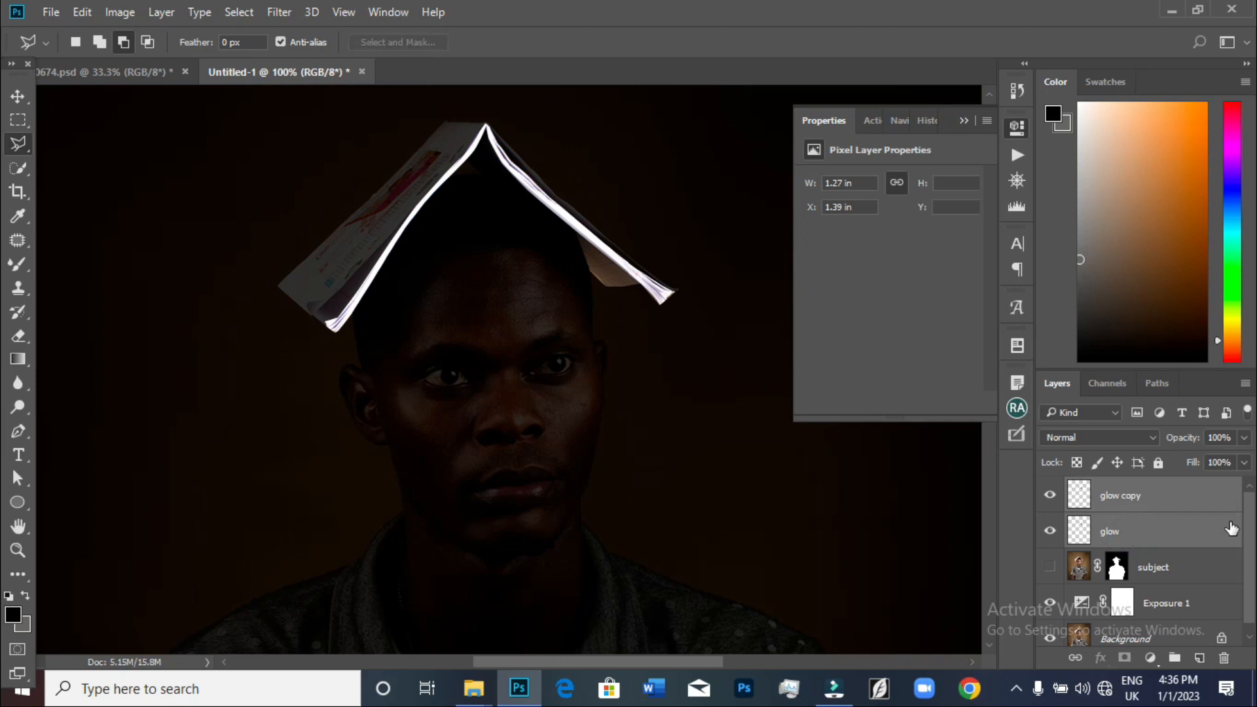
click(1172, 658)
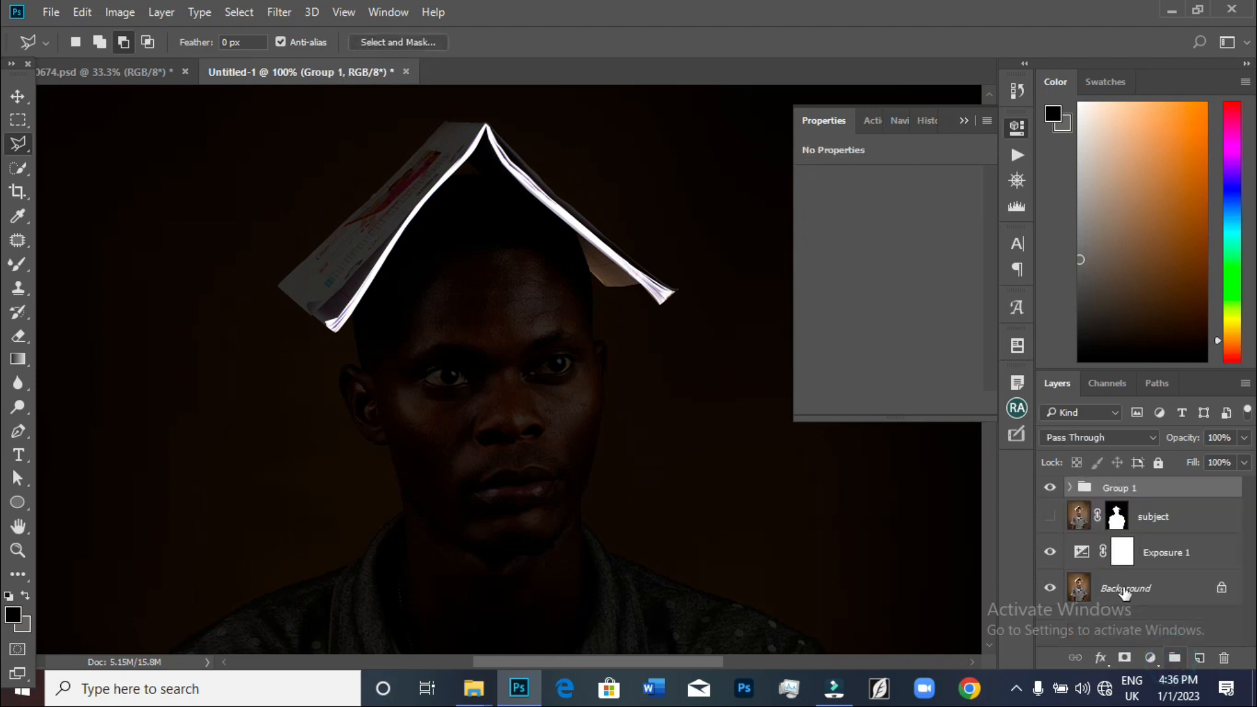
click(1072, 488)
click(1051, 553)
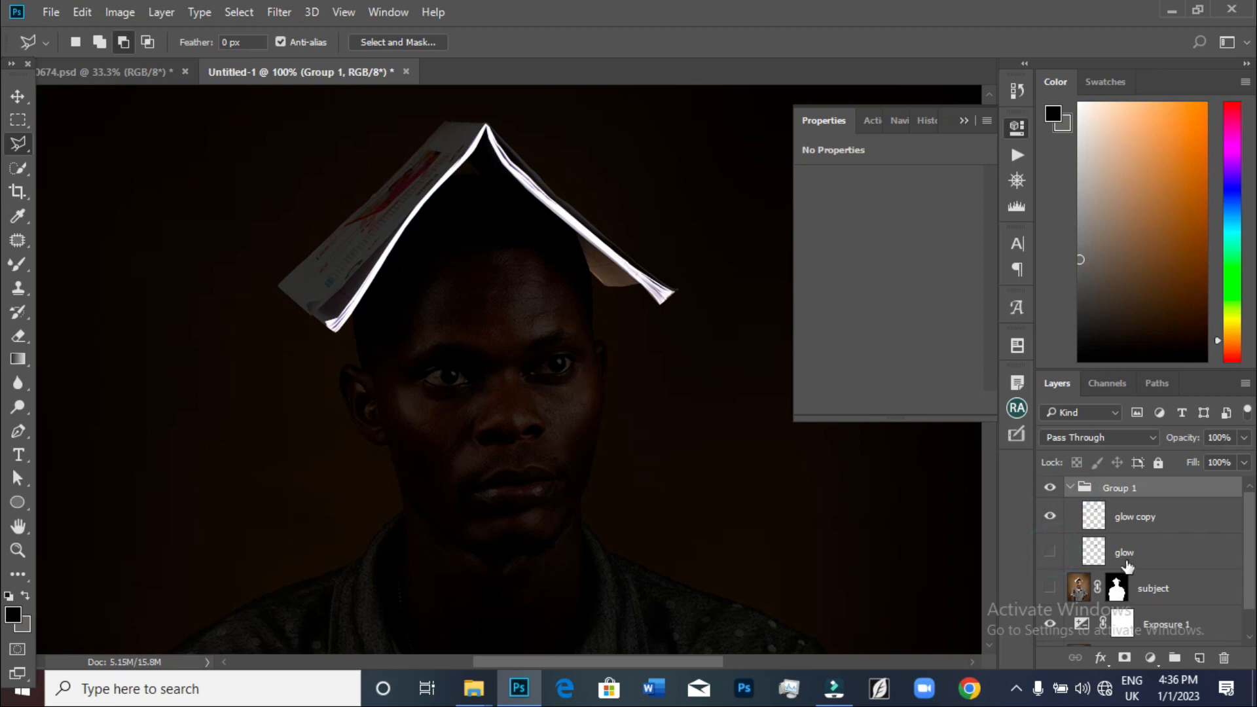
Convert the glow copy layer to a smart object
click(1127, 517)
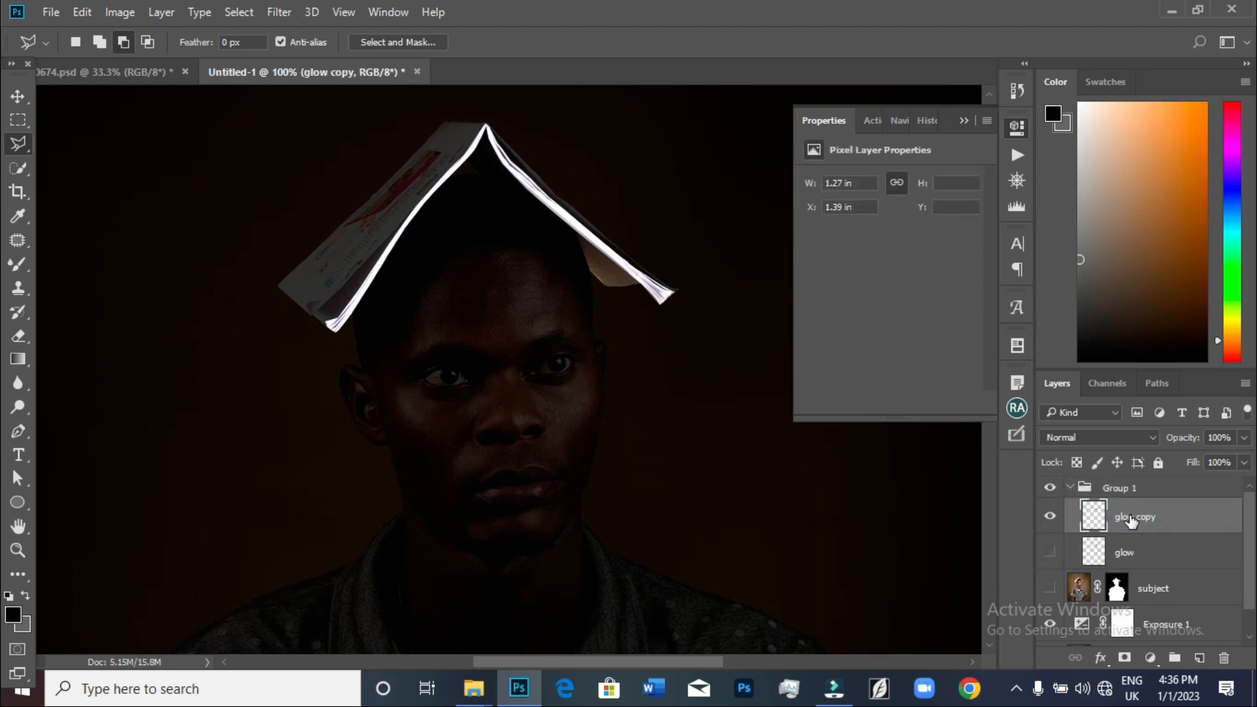
right_click(1131, 519)
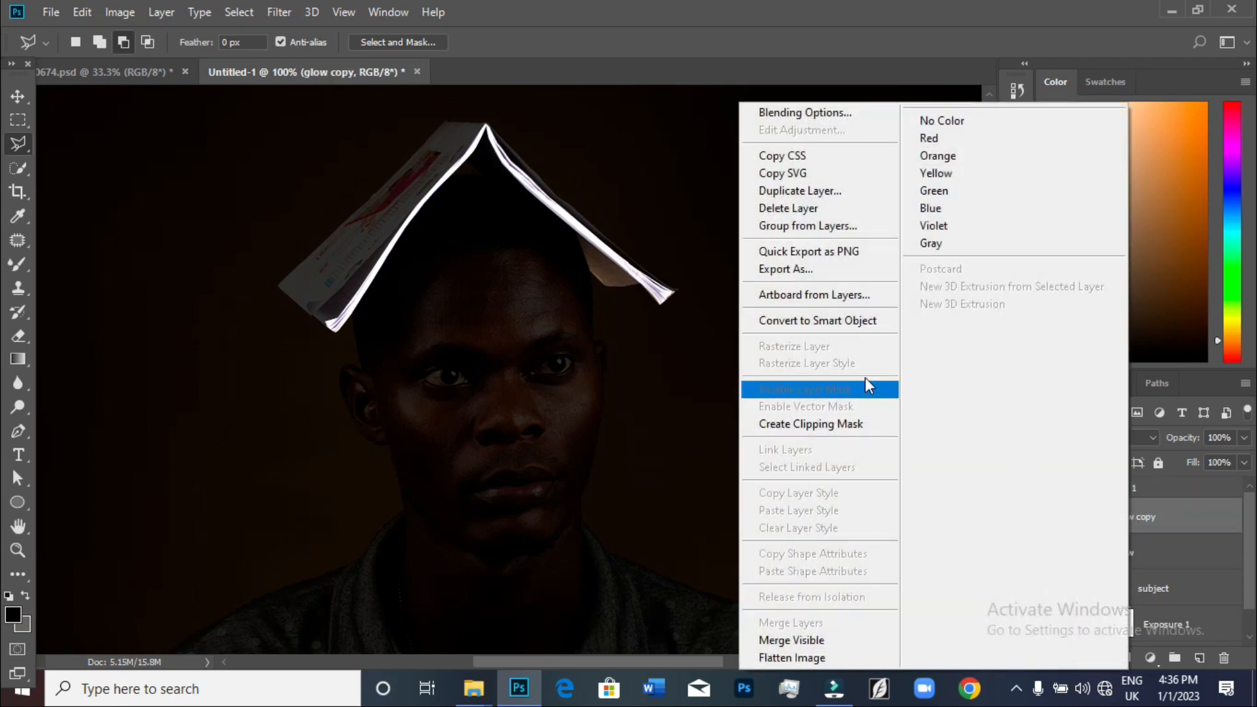
click(804, 324)
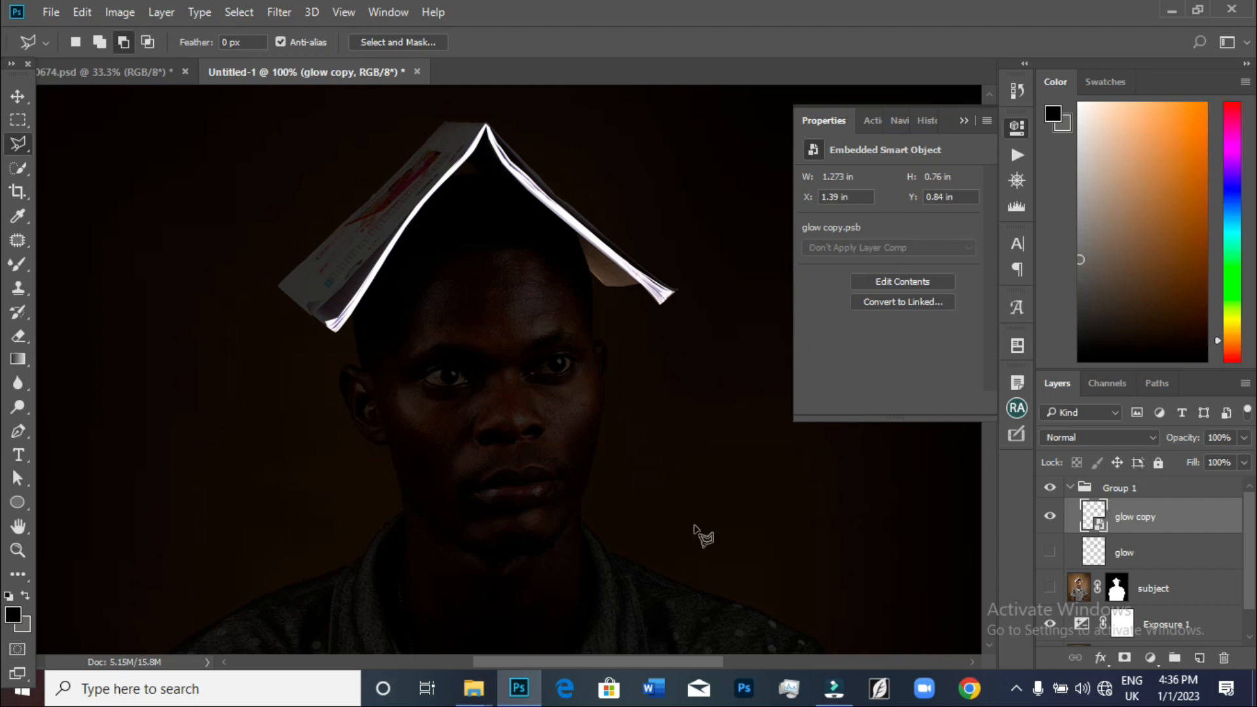
Apply a Gaussian Blur with a 2.3 pixel radius to the glow copy smart object
scroll(674, 533, up, 2)
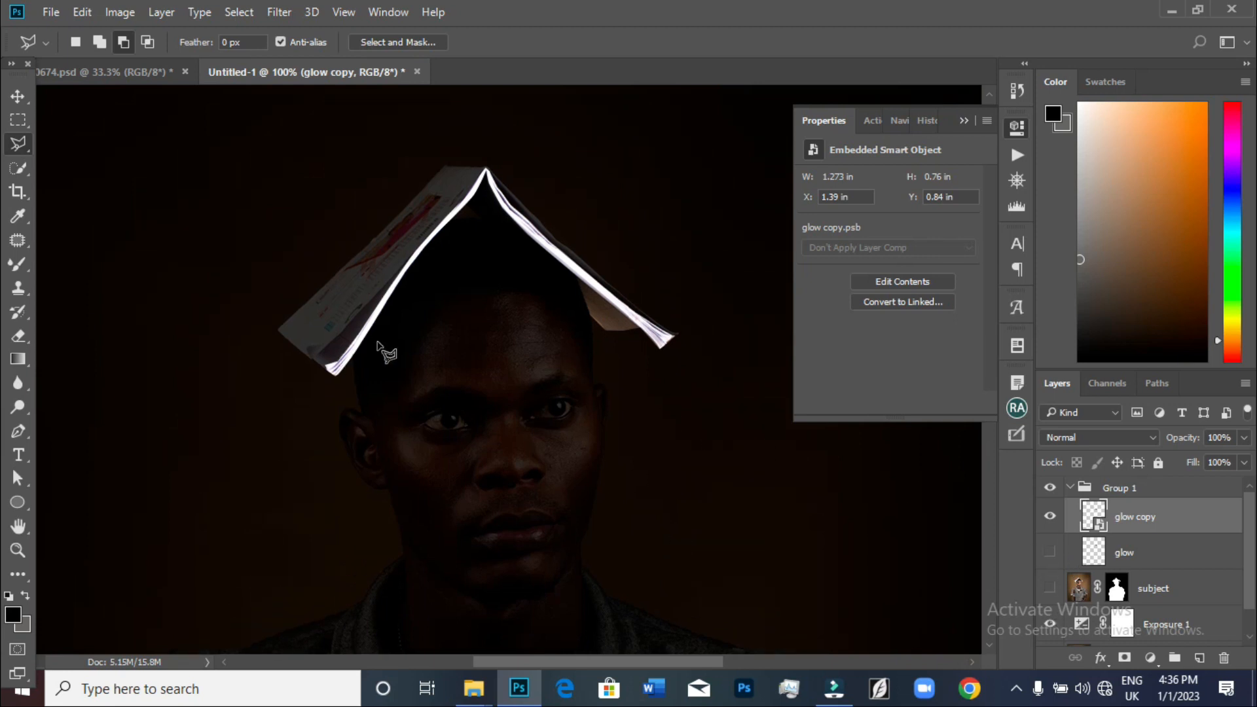
key(ctrl+plus)
scroll(166, 376, up, 3)
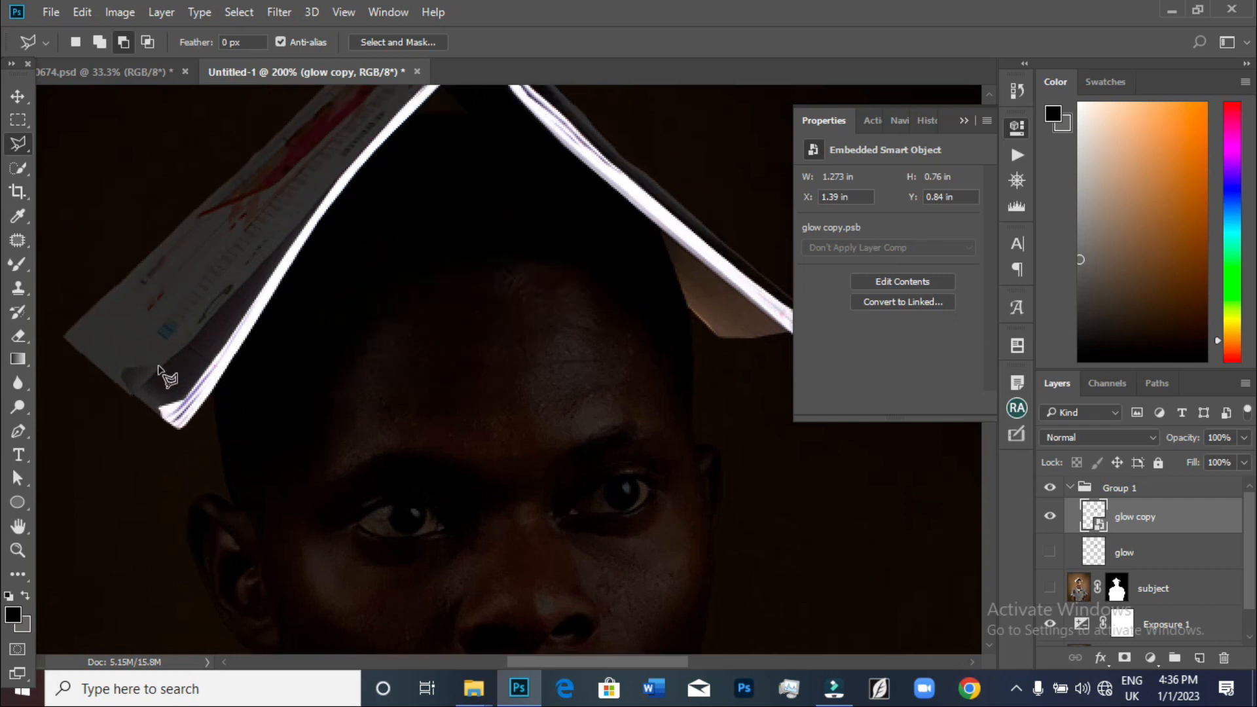
scroll(167, 376, up, 2)
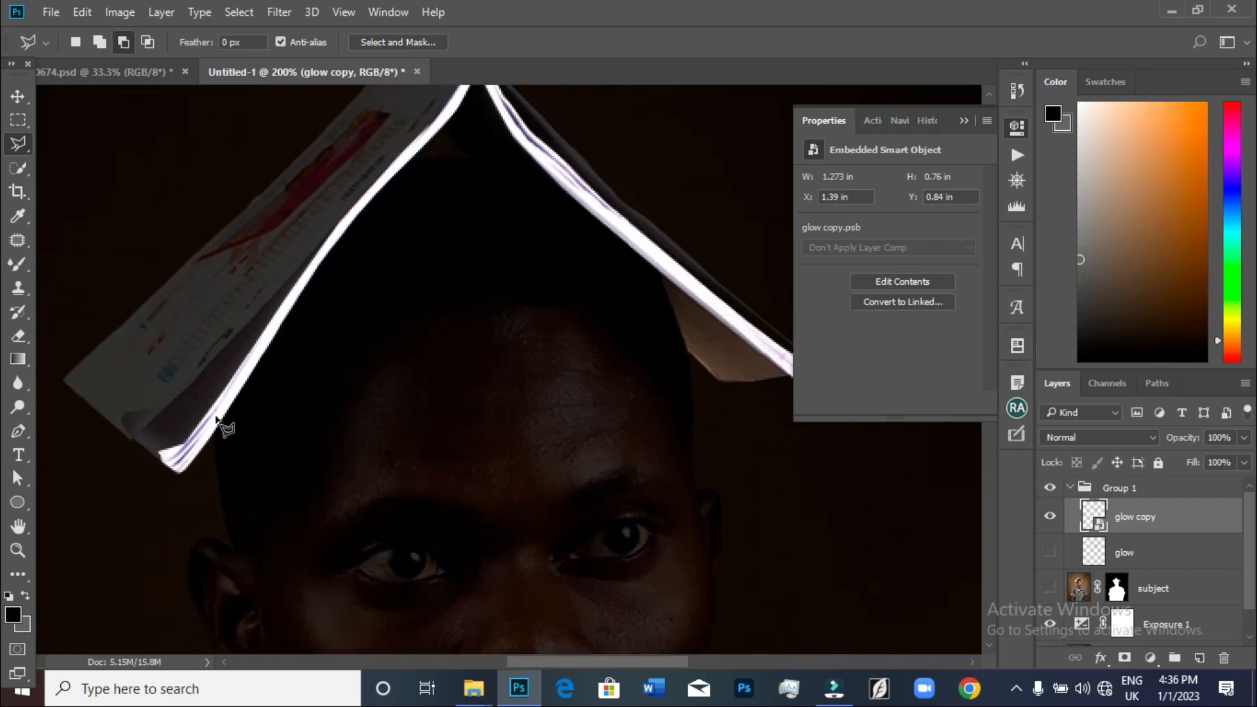
scroll(218, 419, up, 2)
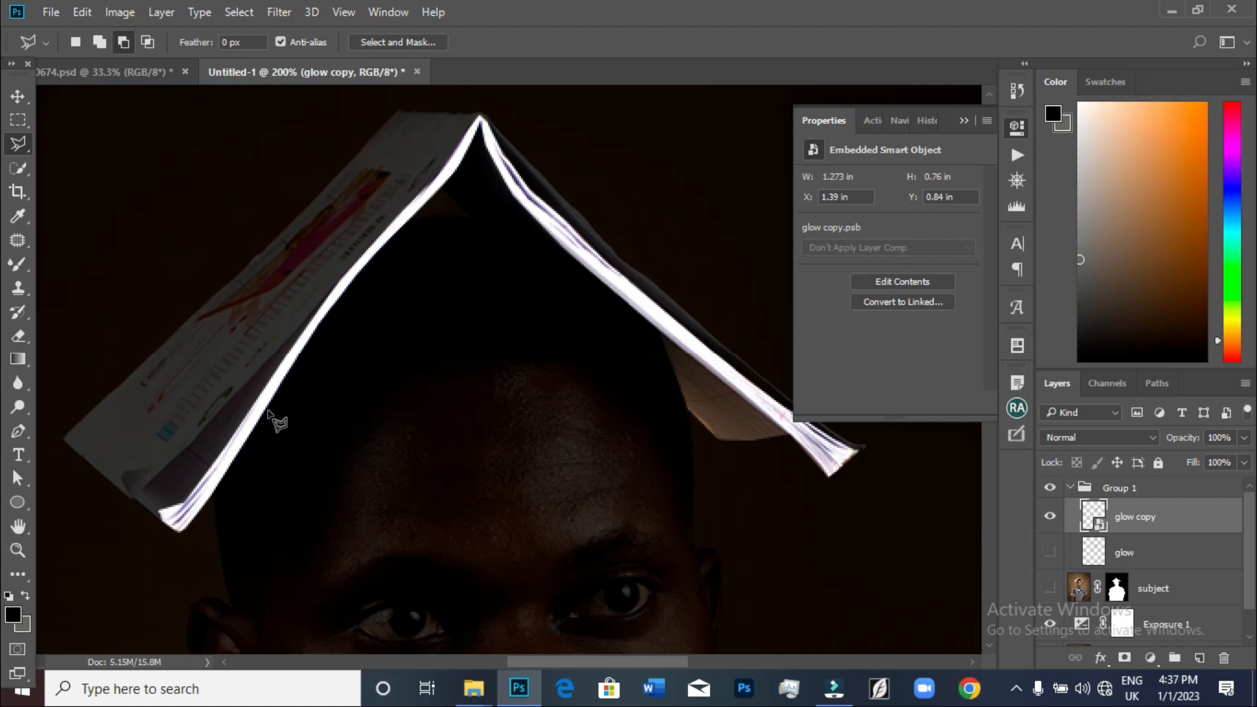
click(284, 10)
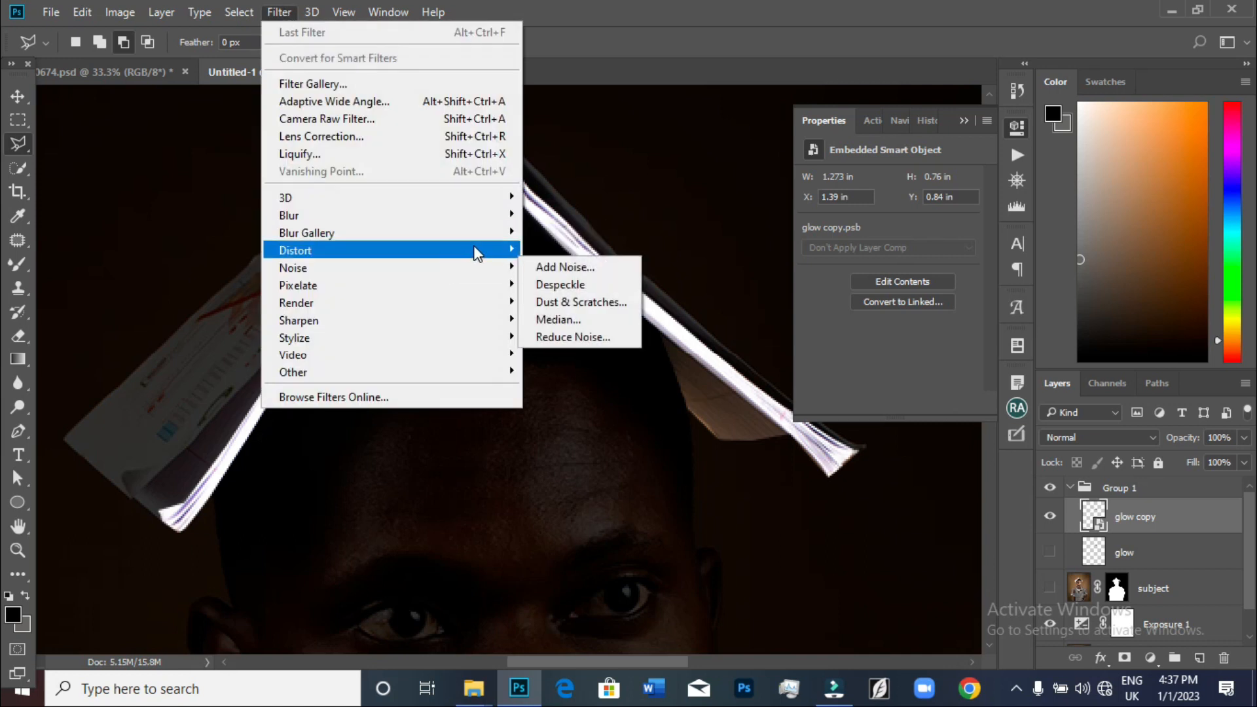
mouse_move(498, 215)
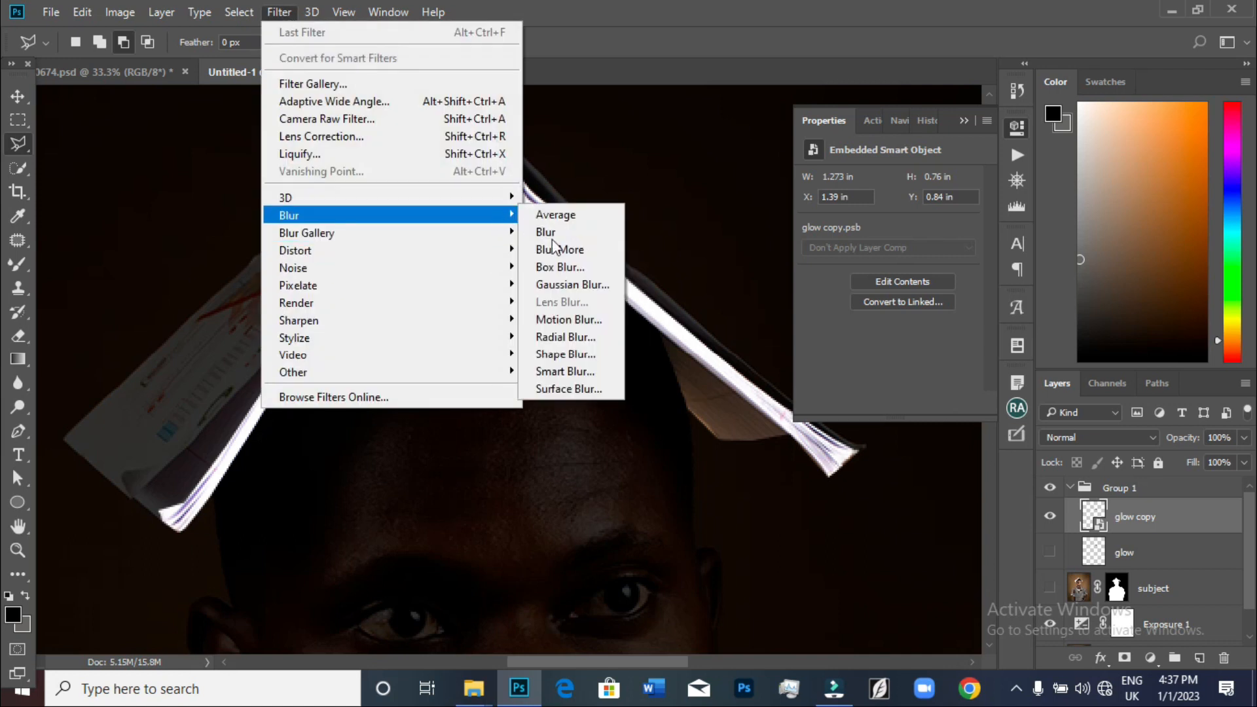
click(572, 284)
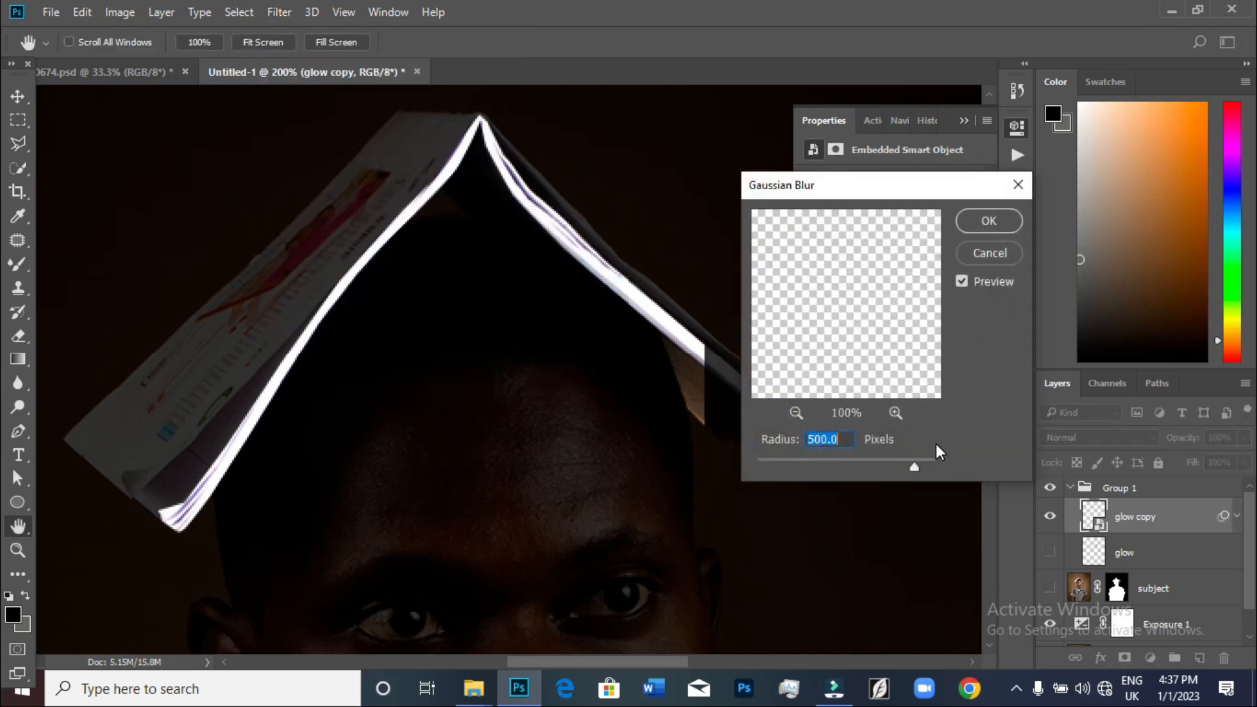
text(5)
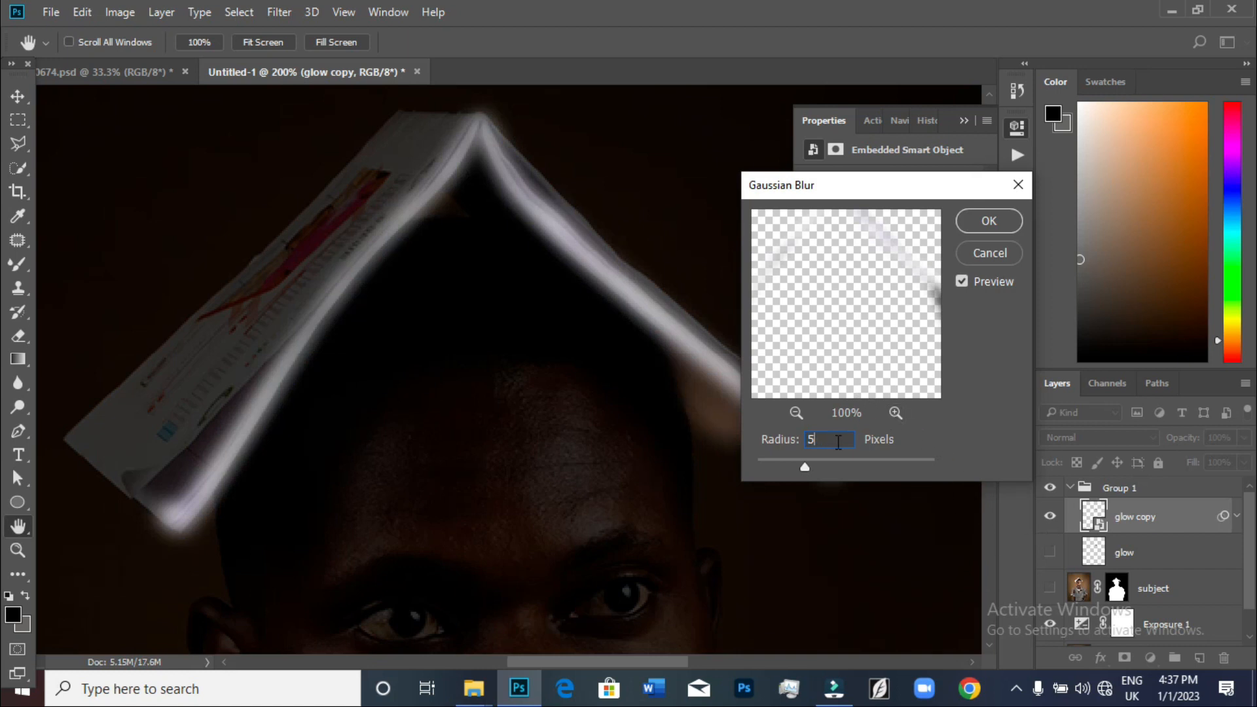
drag(803, 465, 779, 464)
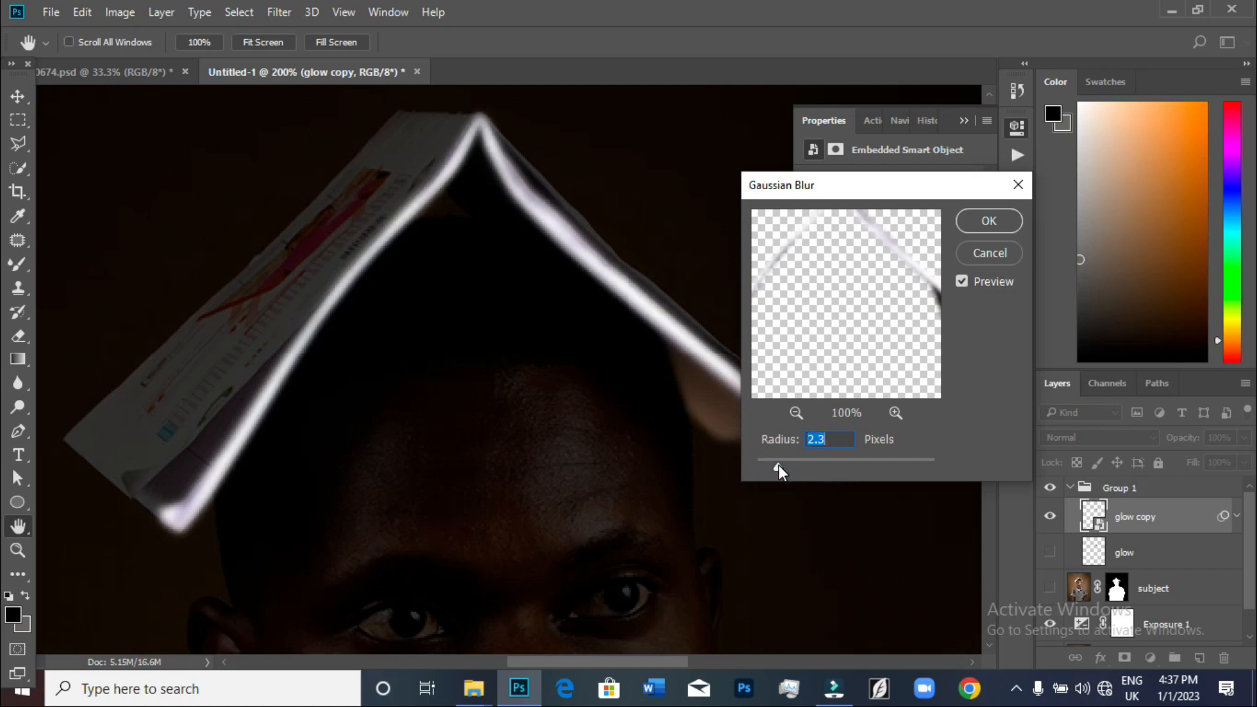
click(985, 221)
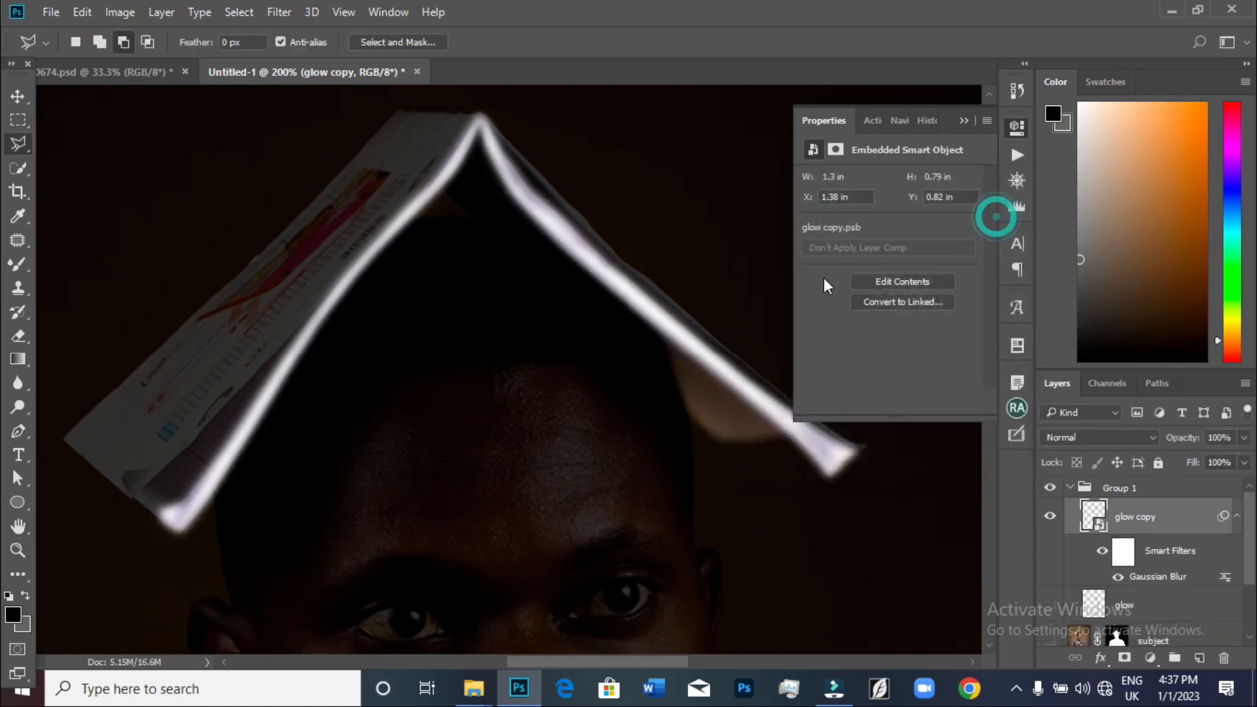
Set the glow copy layer's blend mode to Linear Dodge (Add)
click(1098, 437)
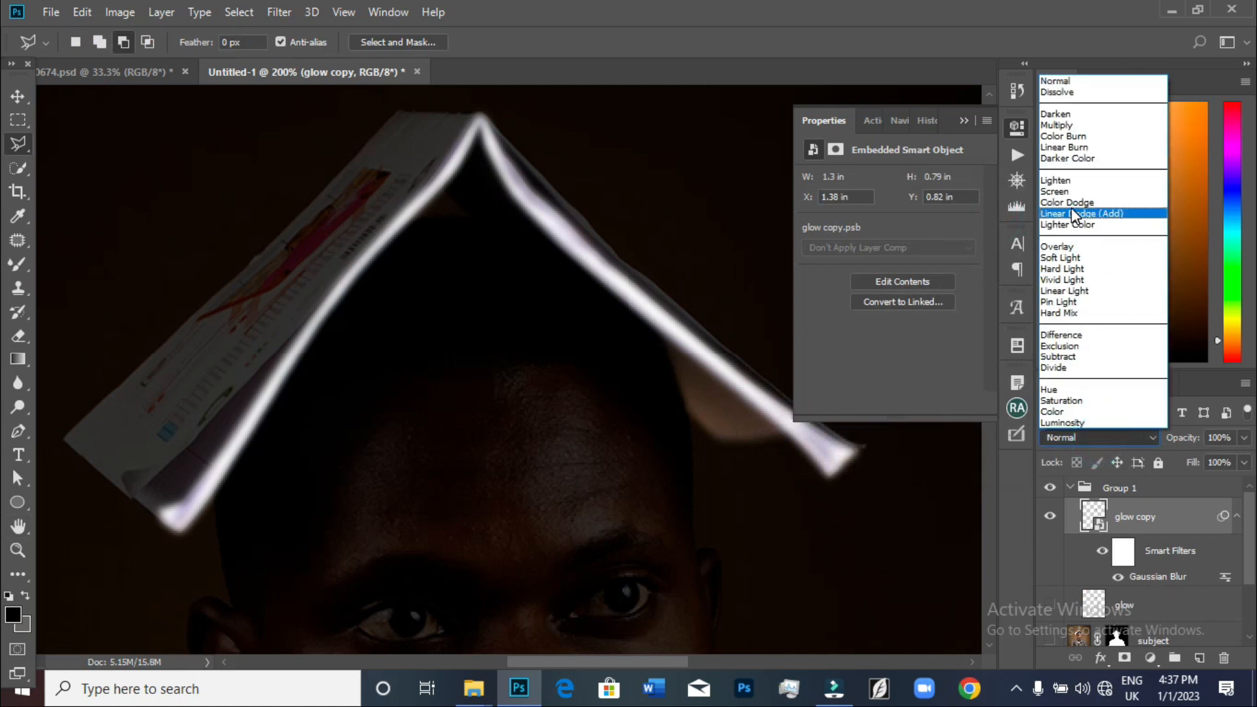
click(1071, 213)
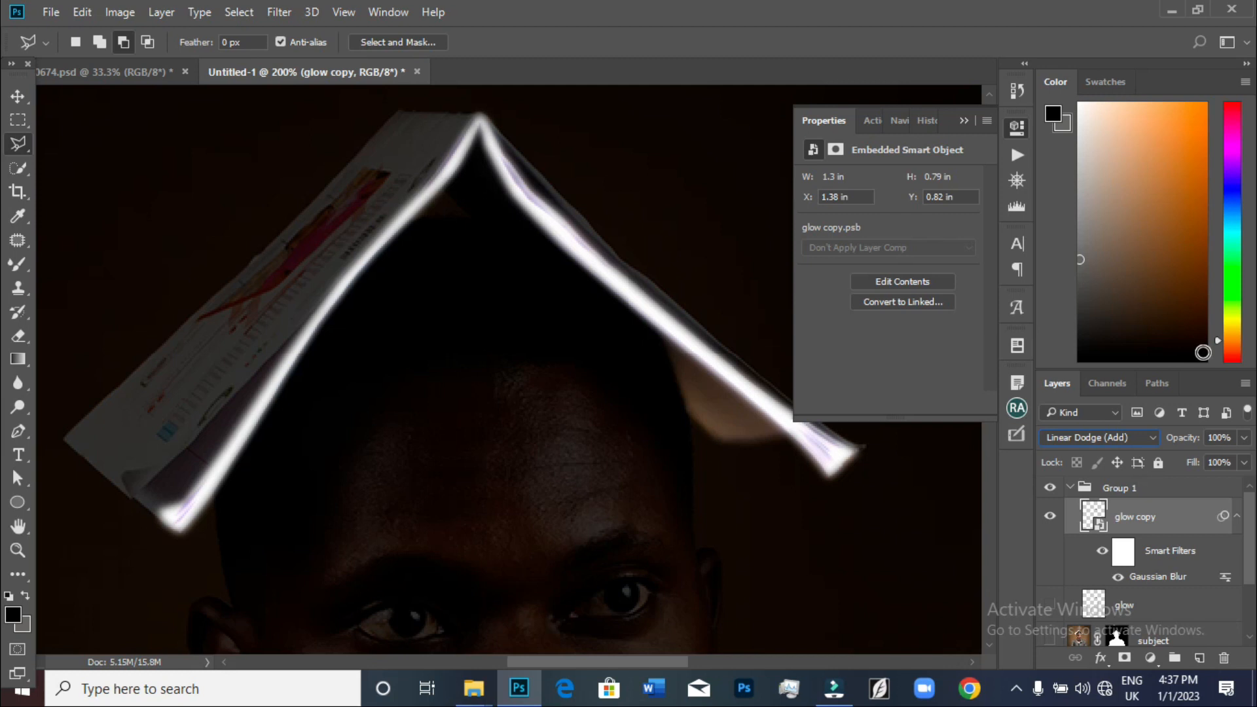
click(1098, 435)
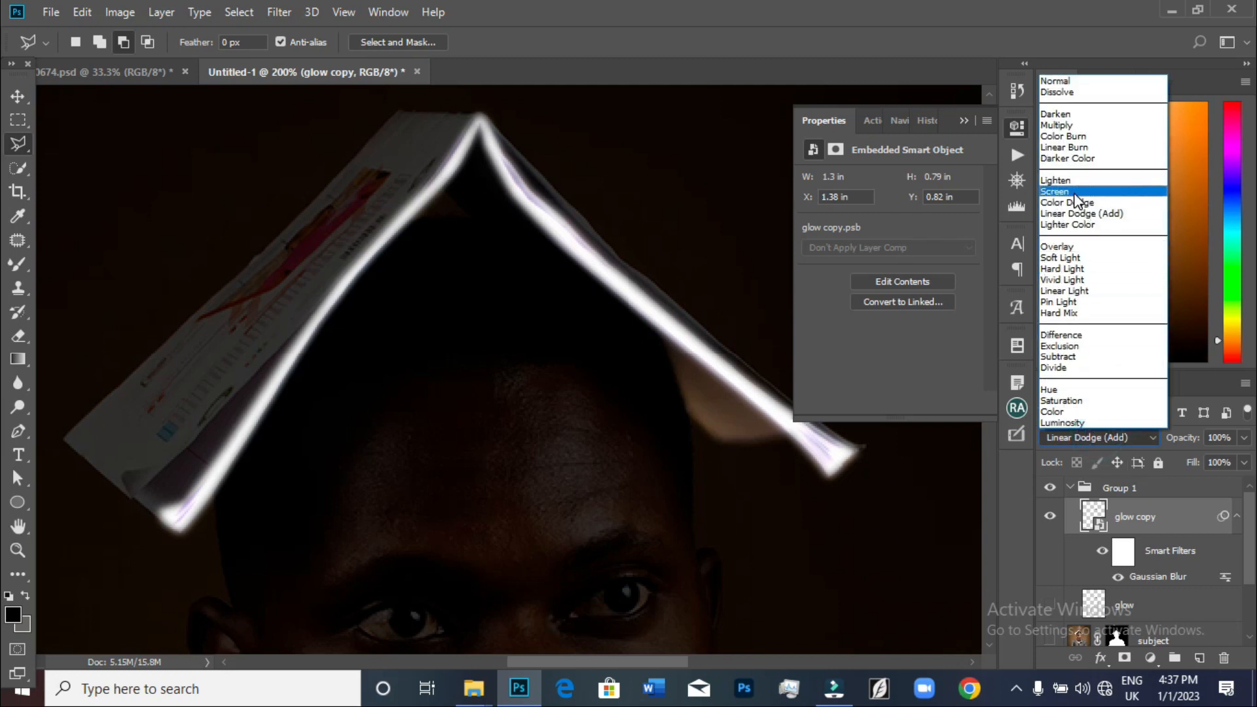
click(1076, 193)
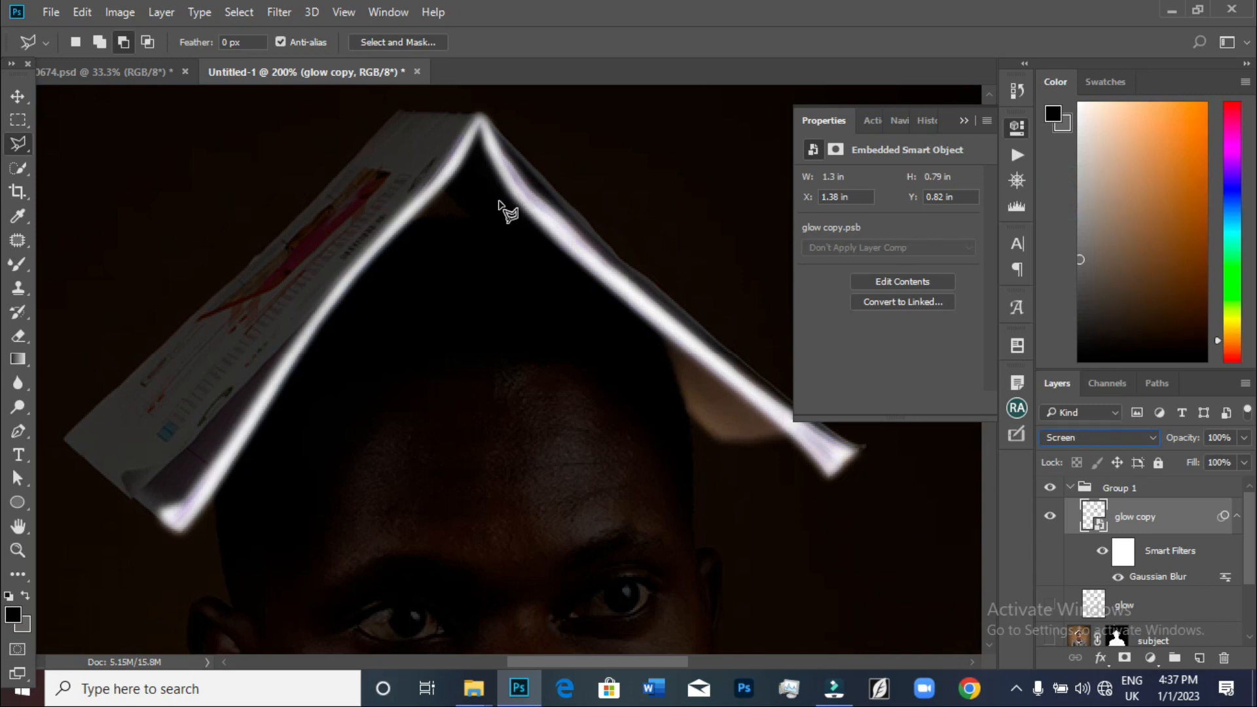
click(1075, 437)
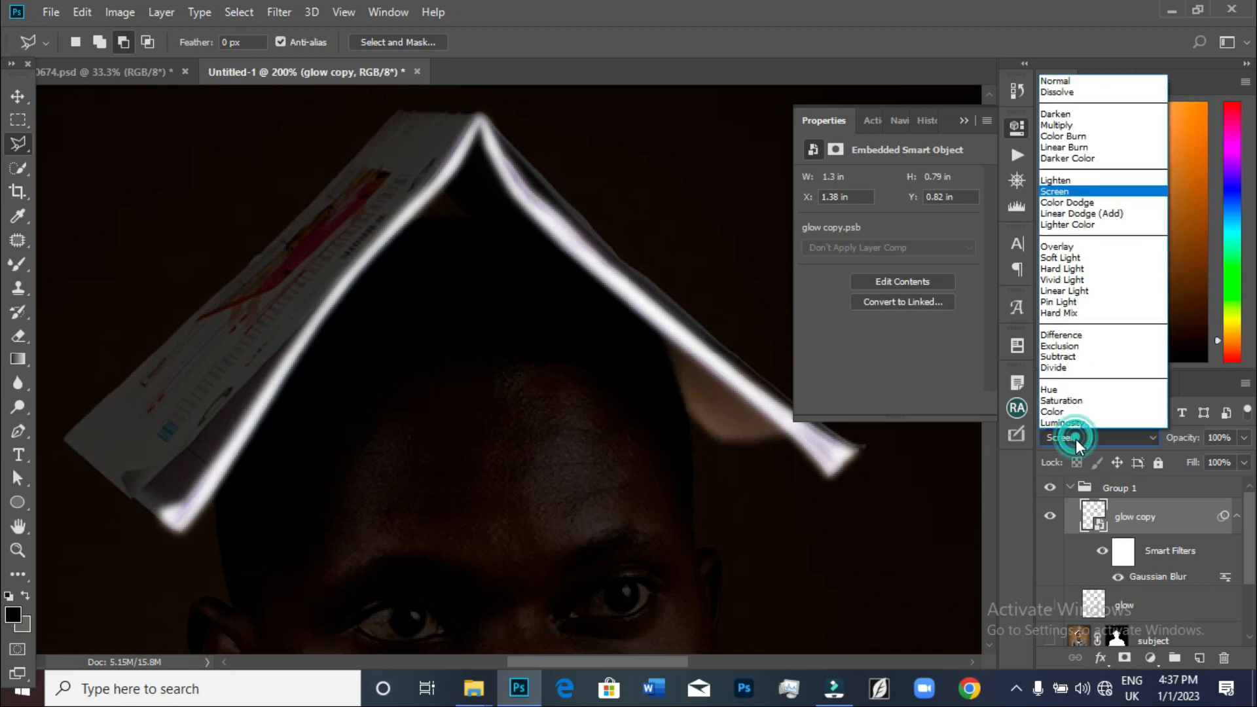
click(1098, 215)
Duplicate the glow copy layer and change the duplicate's Gaussian Blur radius to 50 pixels
key(ctrl+minus)
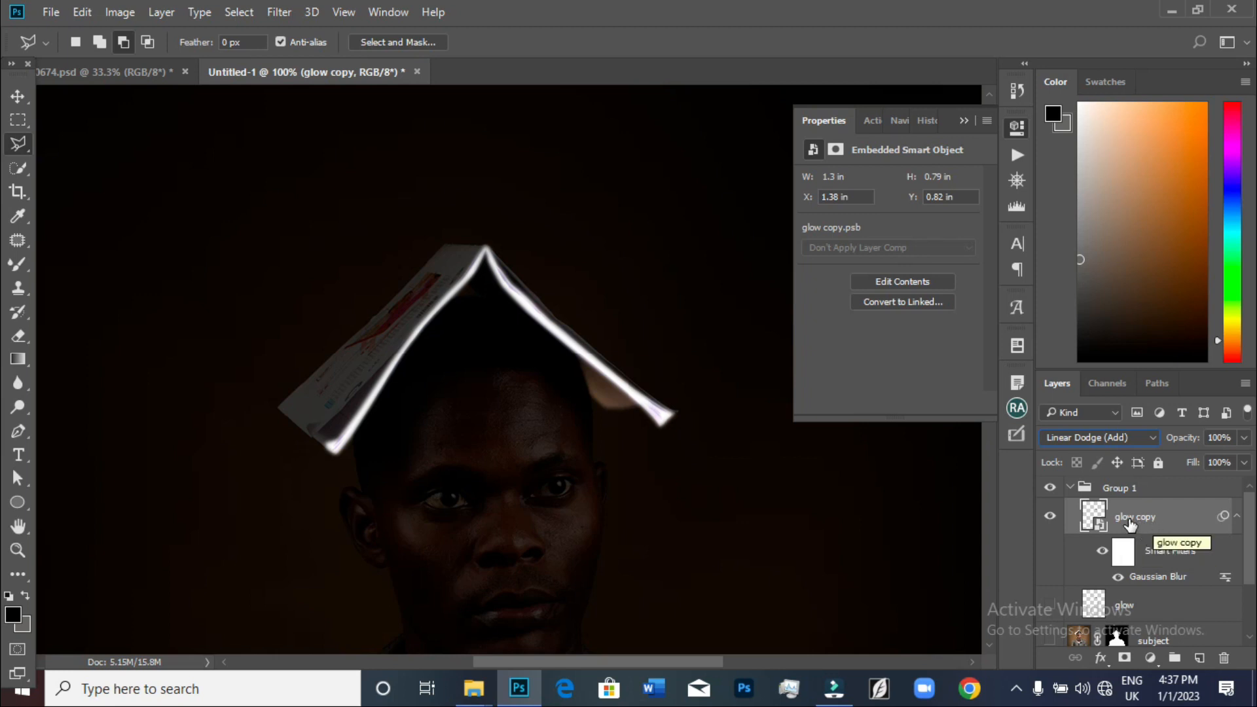
key(ctrl+j)
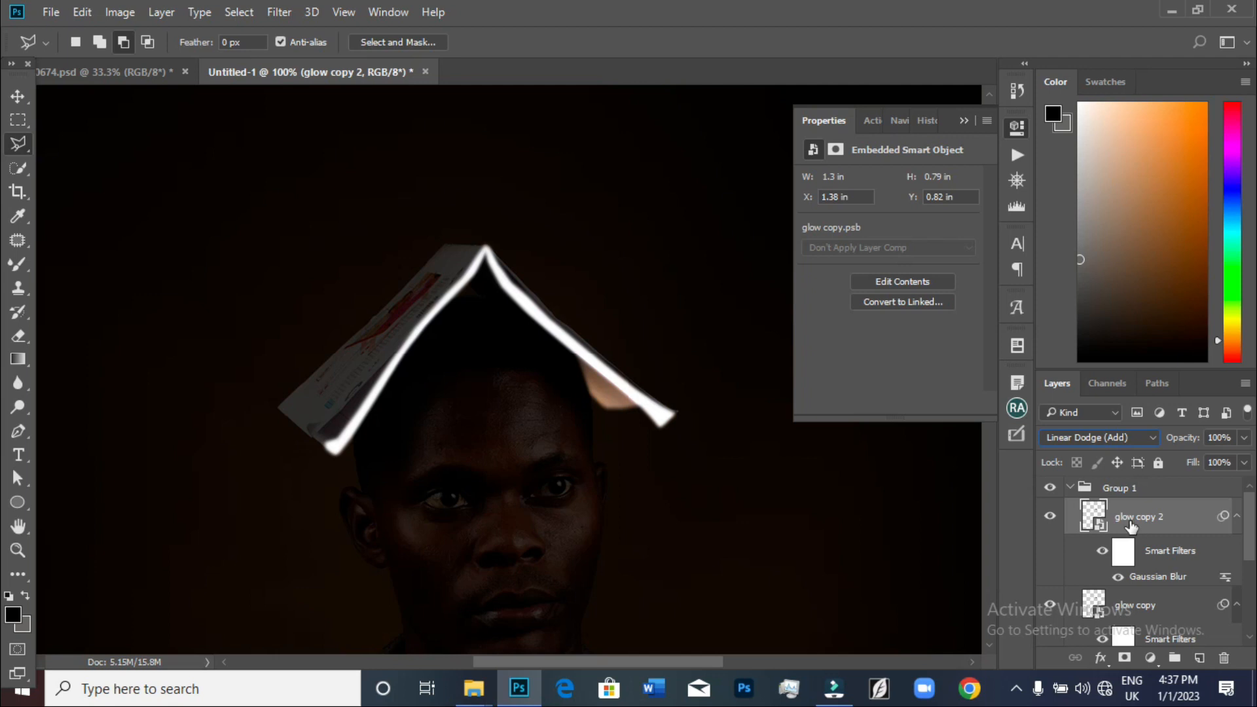
double_click(1156, 577)
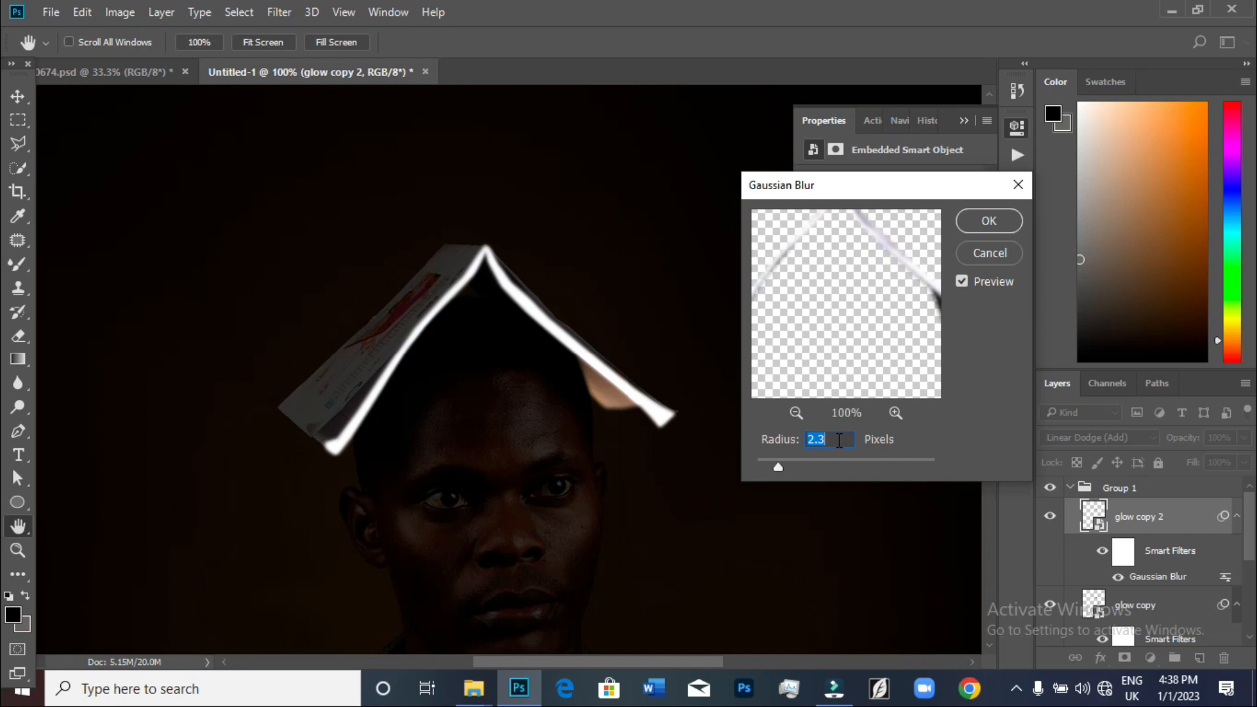
text(50)
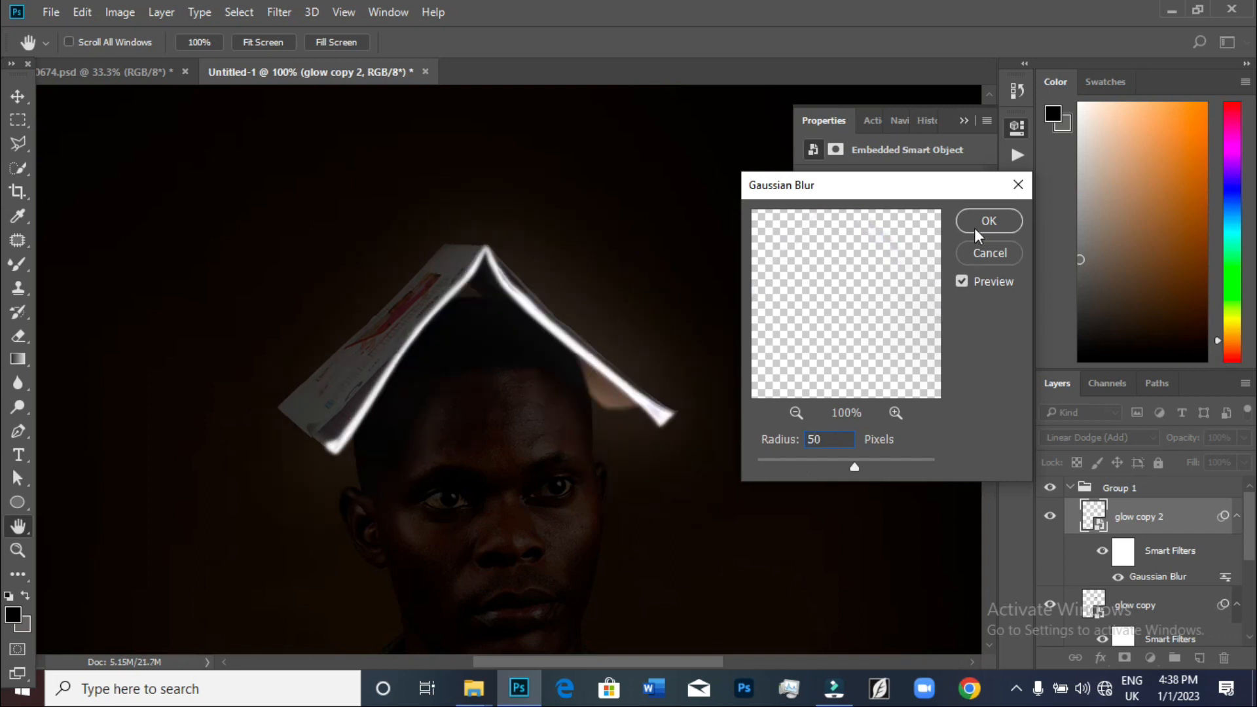
click(988, 221)
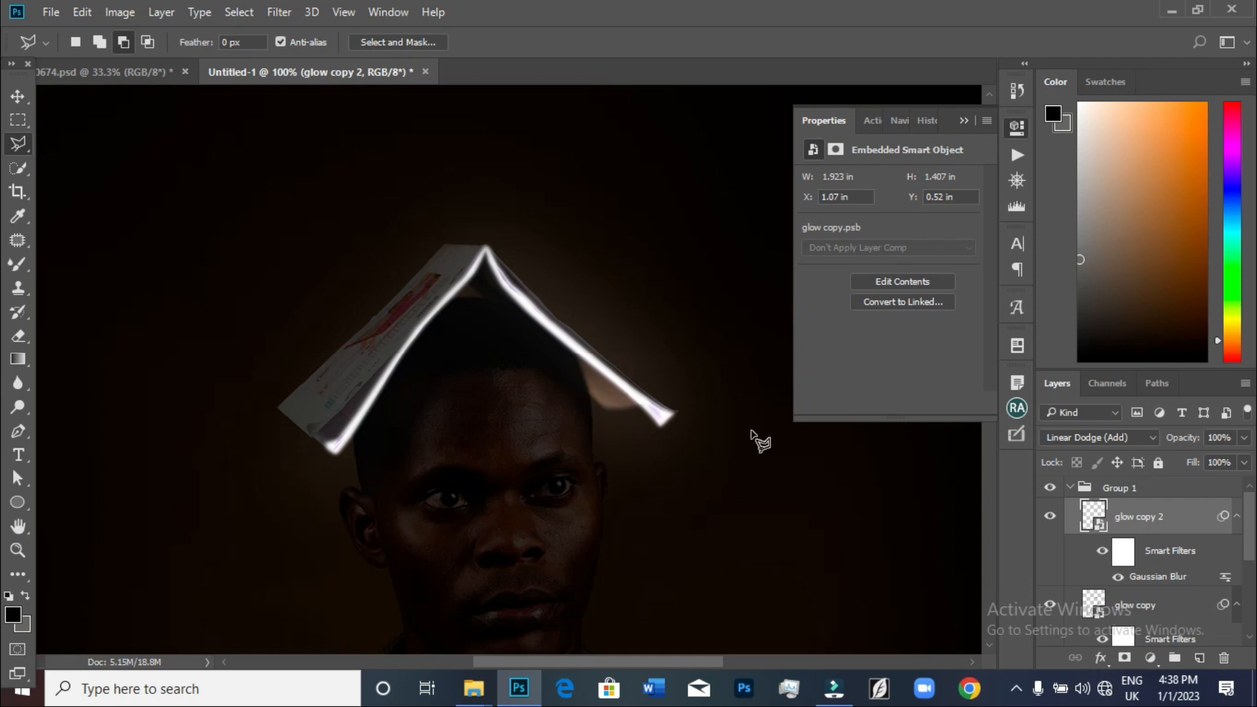
Toggle the glow copy 2 layer's visibility on and off to compare the glow
click(1048, 518)
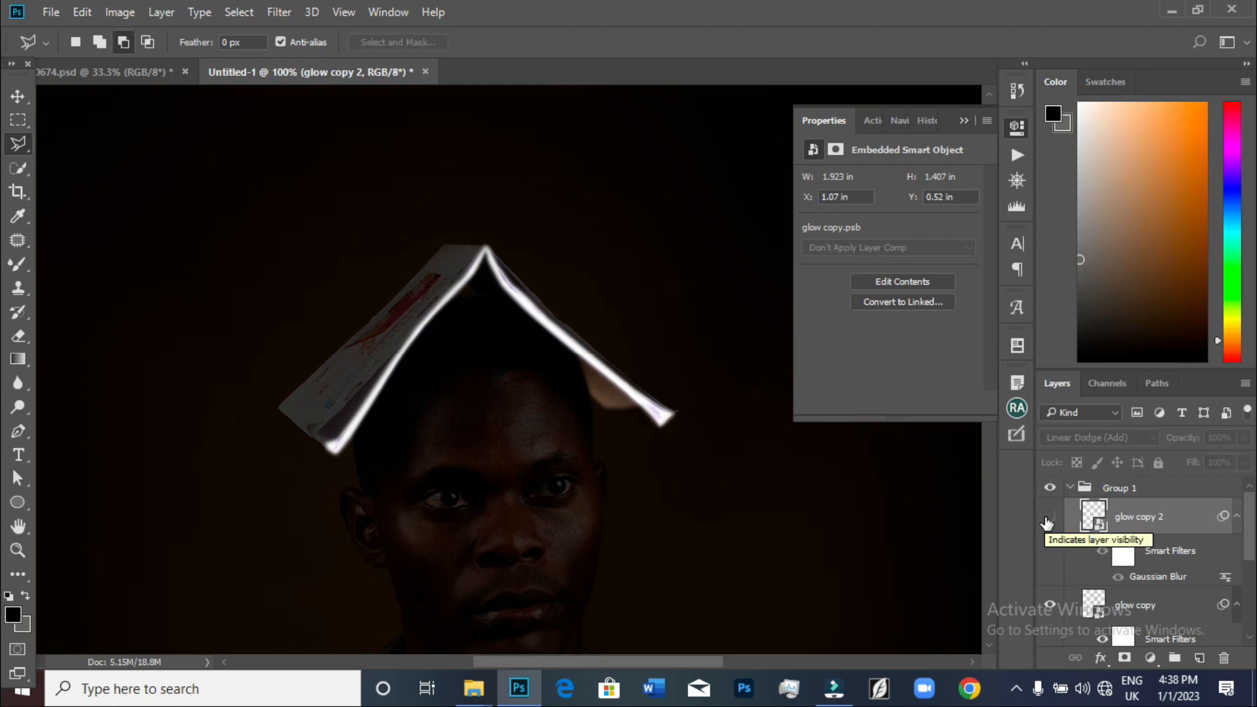
click(1048, 518)
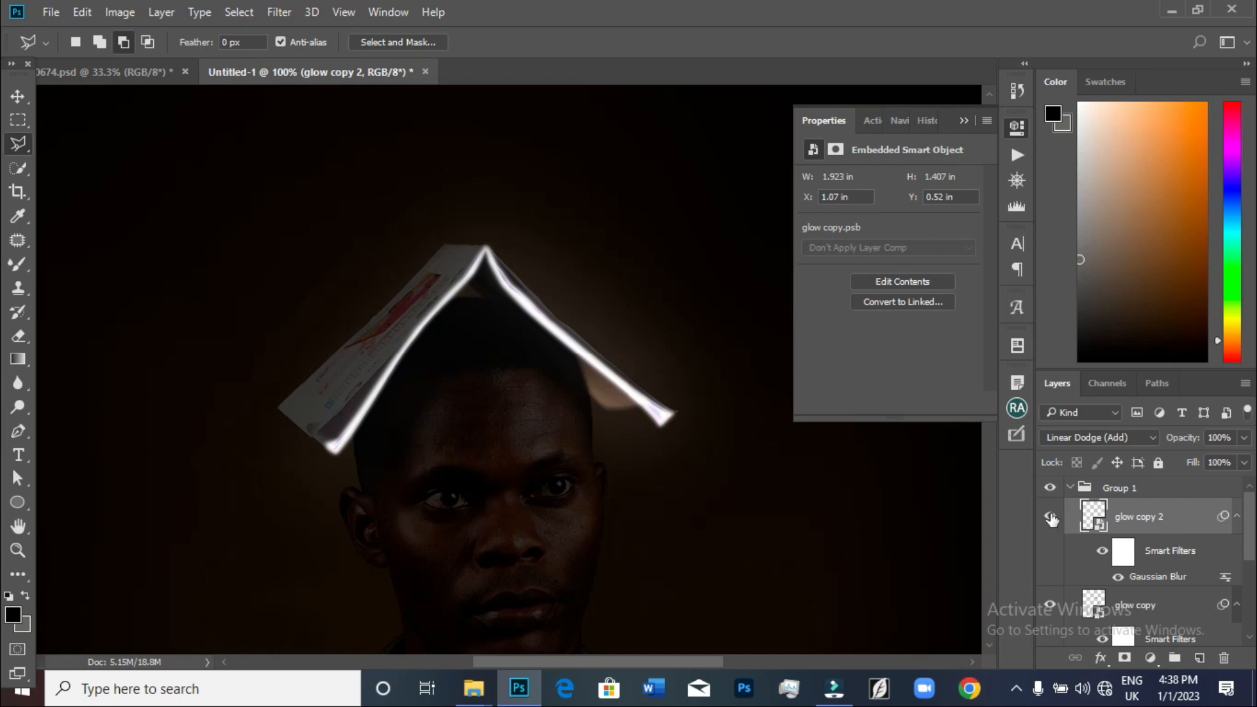
click(1051, 518)
click(1051, 519)
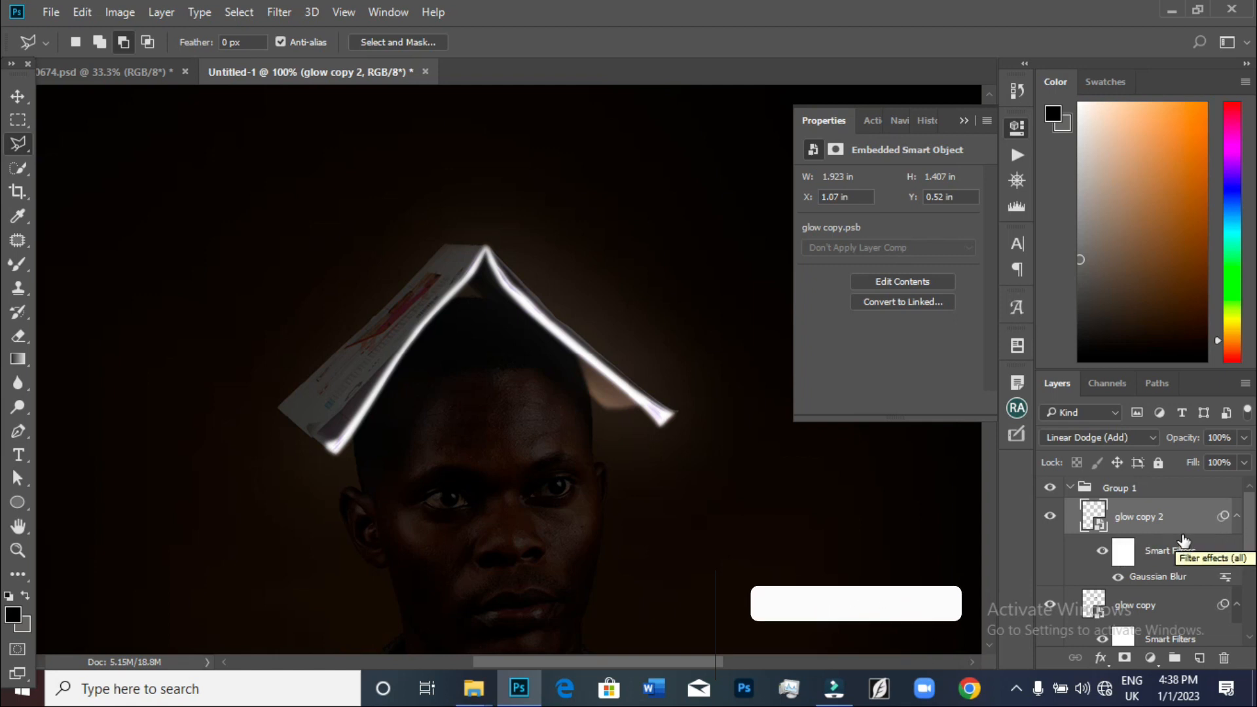
Duplicate the glow copy 2 layer and set the duplicate's Gaussian Blur radius to 100 pixels
key(ctrl+j)
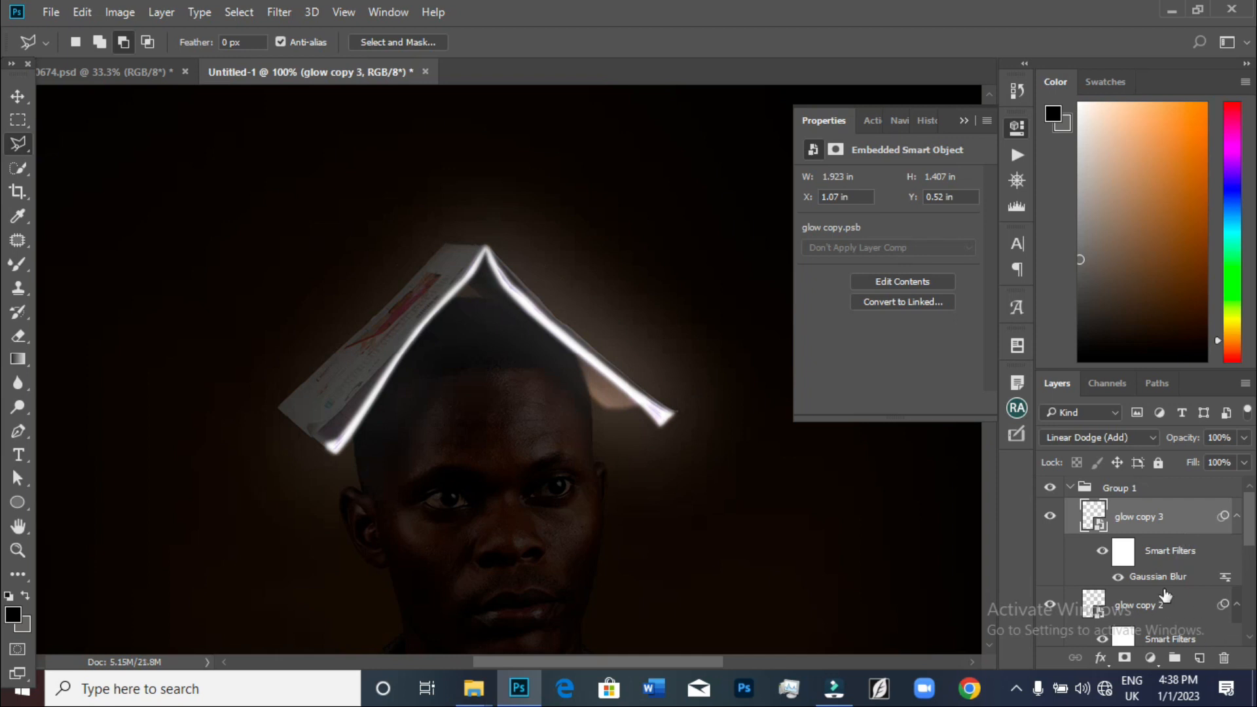
double_click(1162, 579)
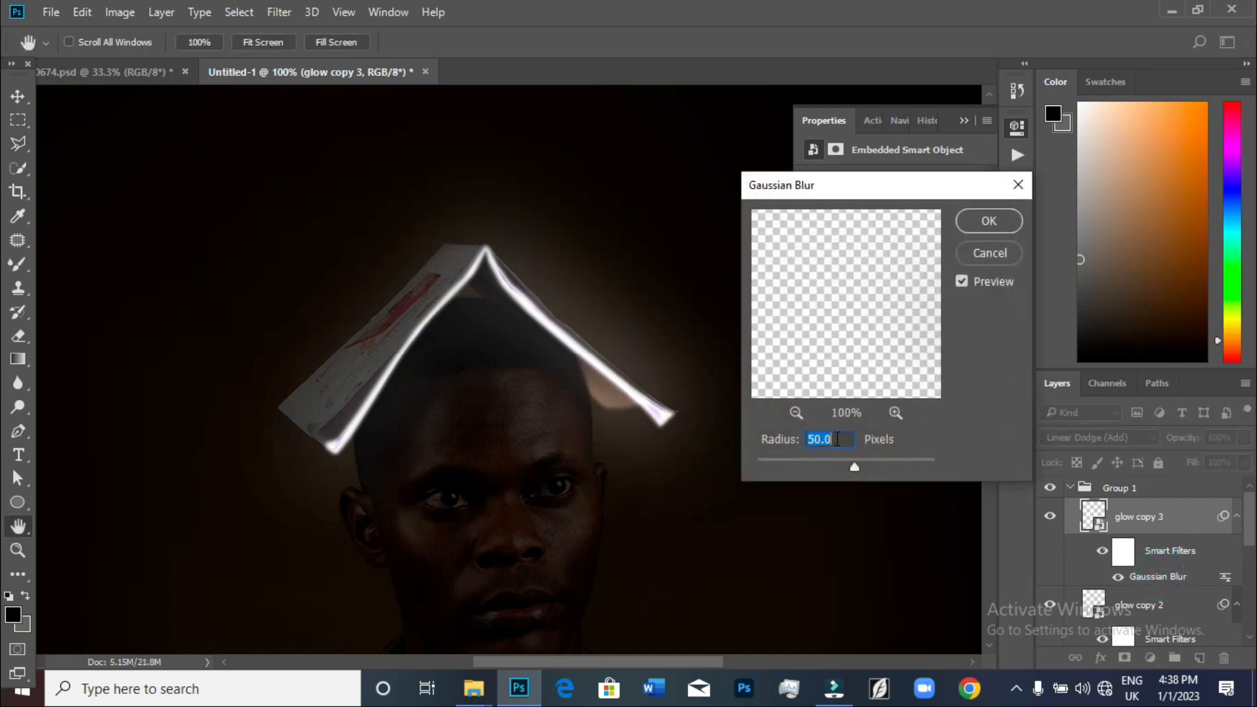
text(15)
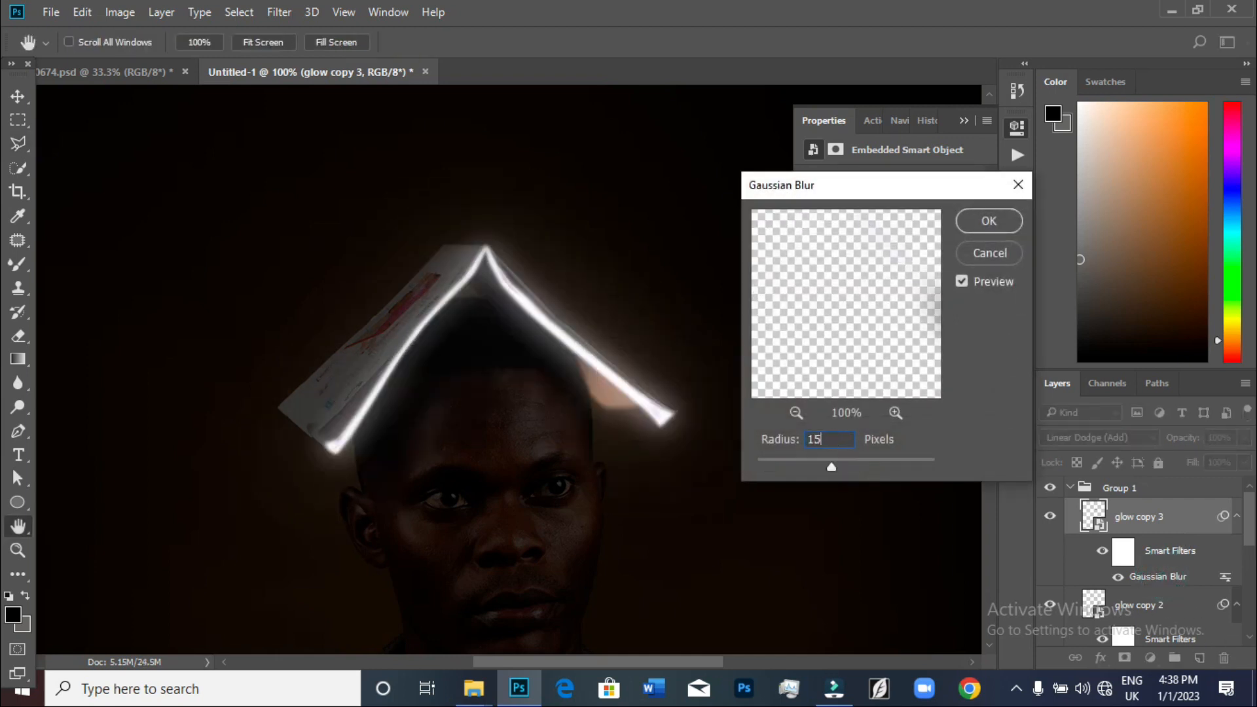
key(BackSpace)
text(00)
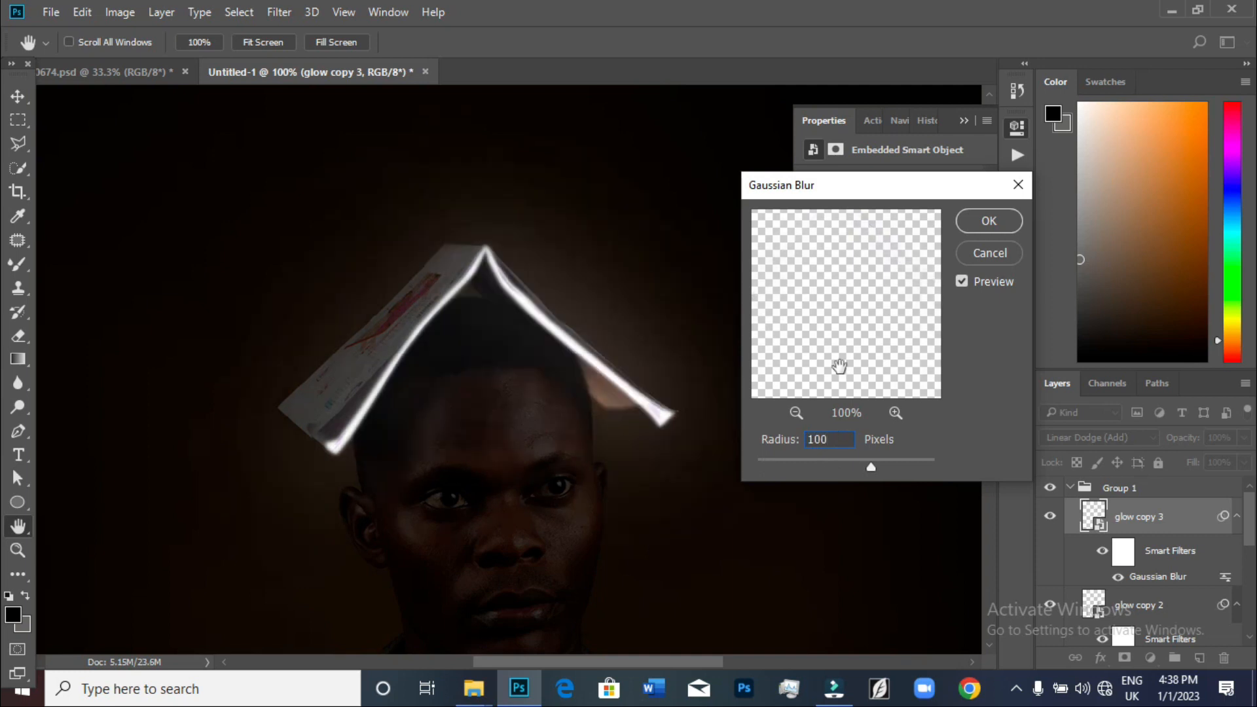
click(988, 221)
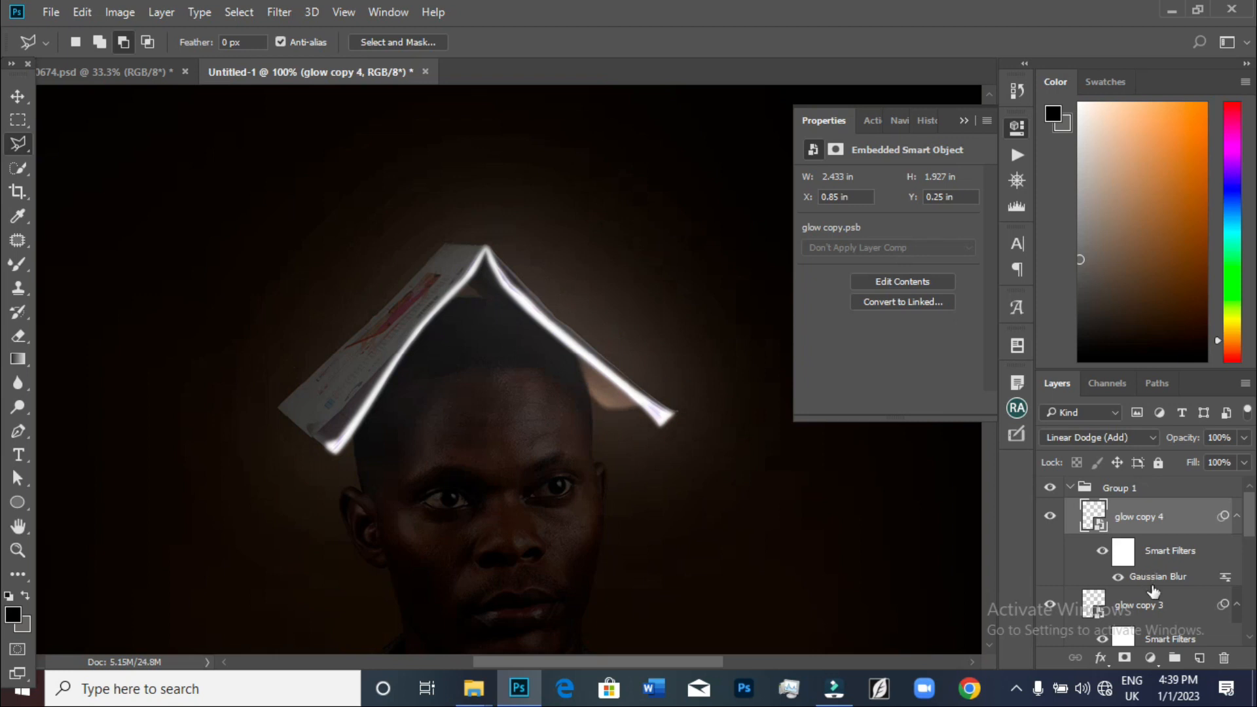
Duplicate the glow layer again and set the new copy's Gaussian Blur radius to 150 pixels
double_click(1155, 577)
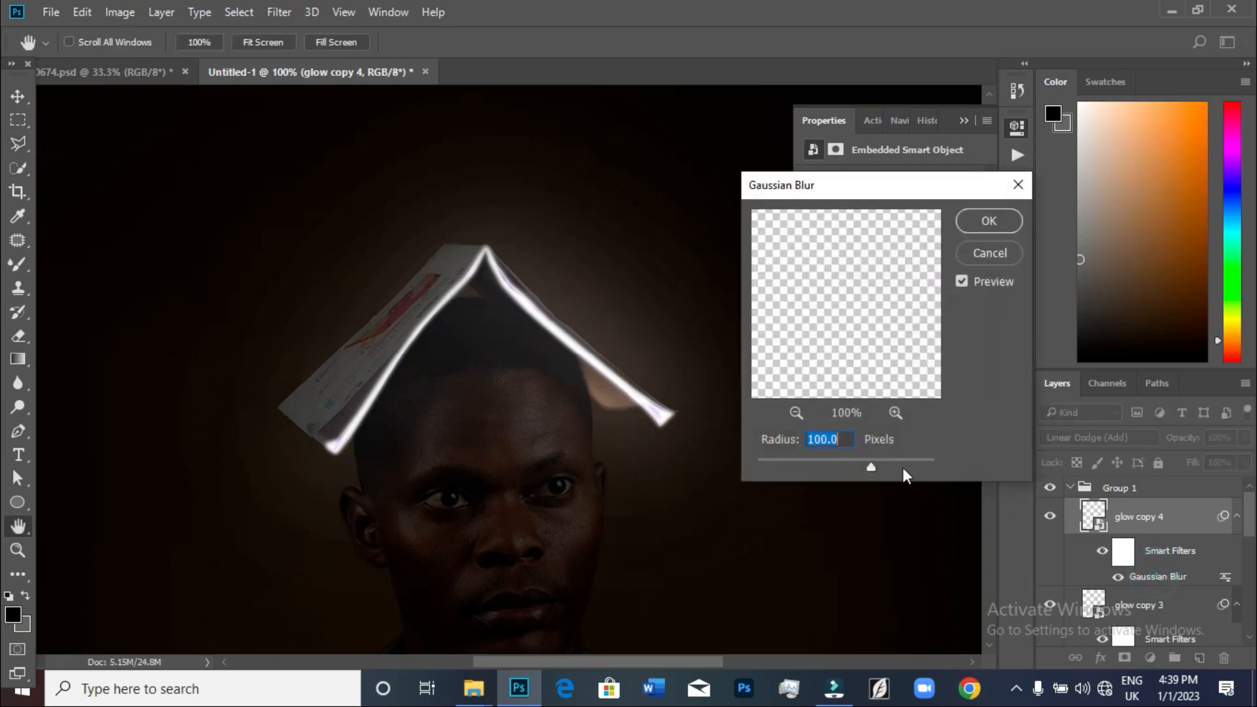
text(150)
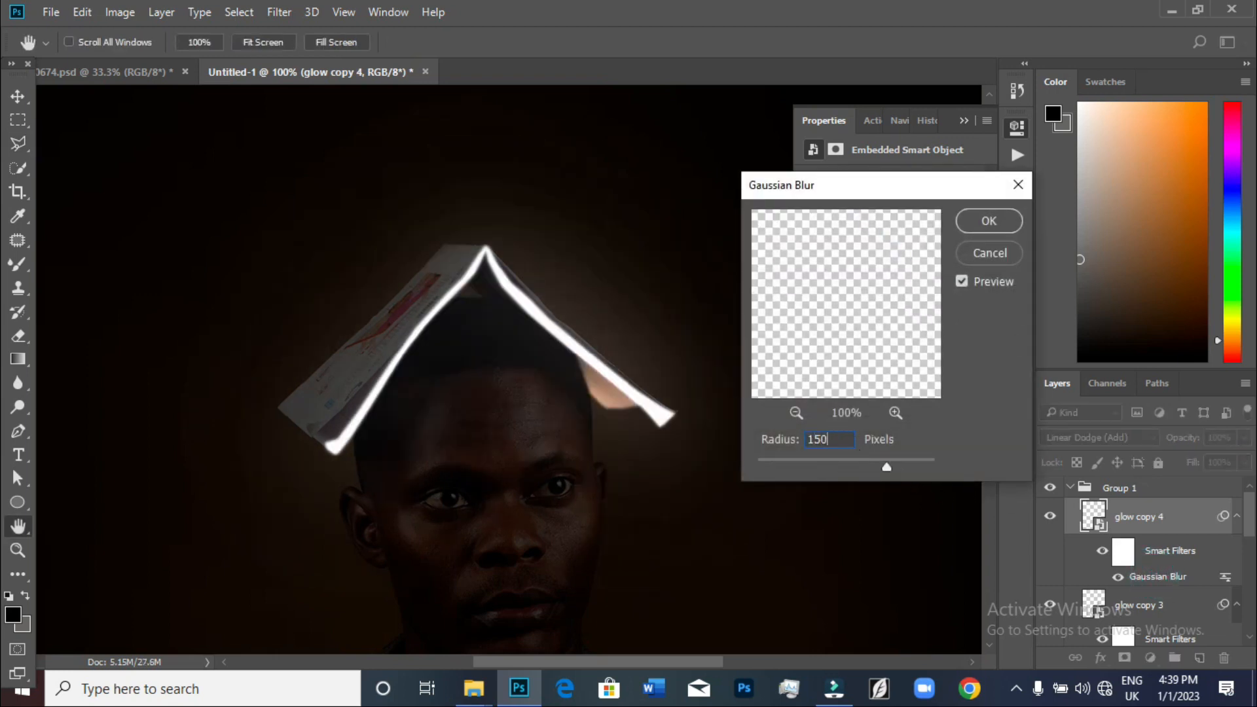
click(986, 222)
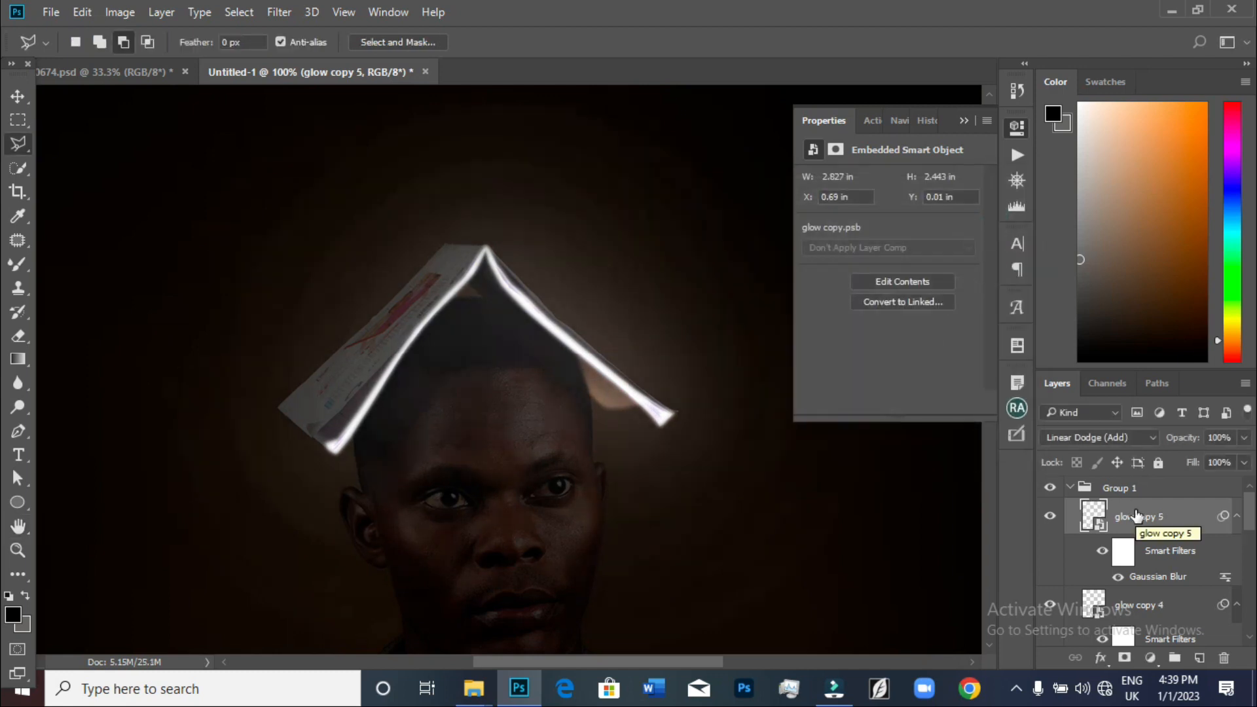
Duplicate the glow layer once more and set the new copy's Gaussian Blur radius to 250 pixels
double_click(1155, 578)
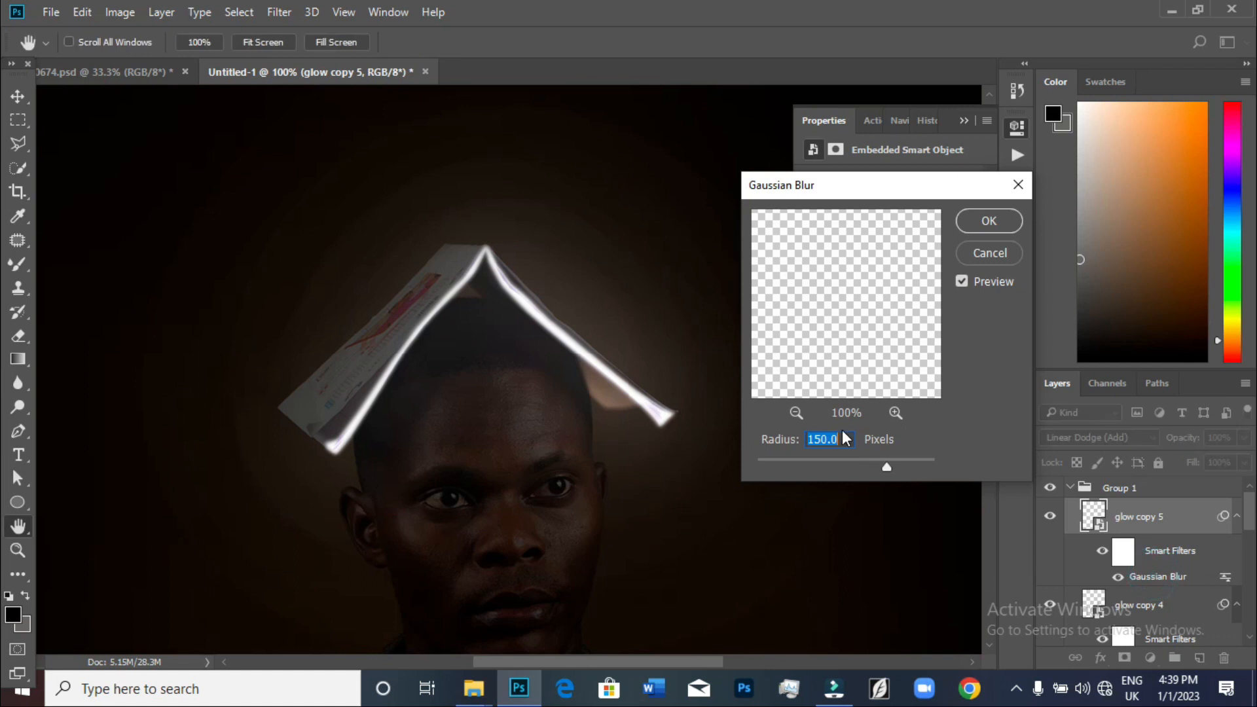
text(250)
click(988, 220)
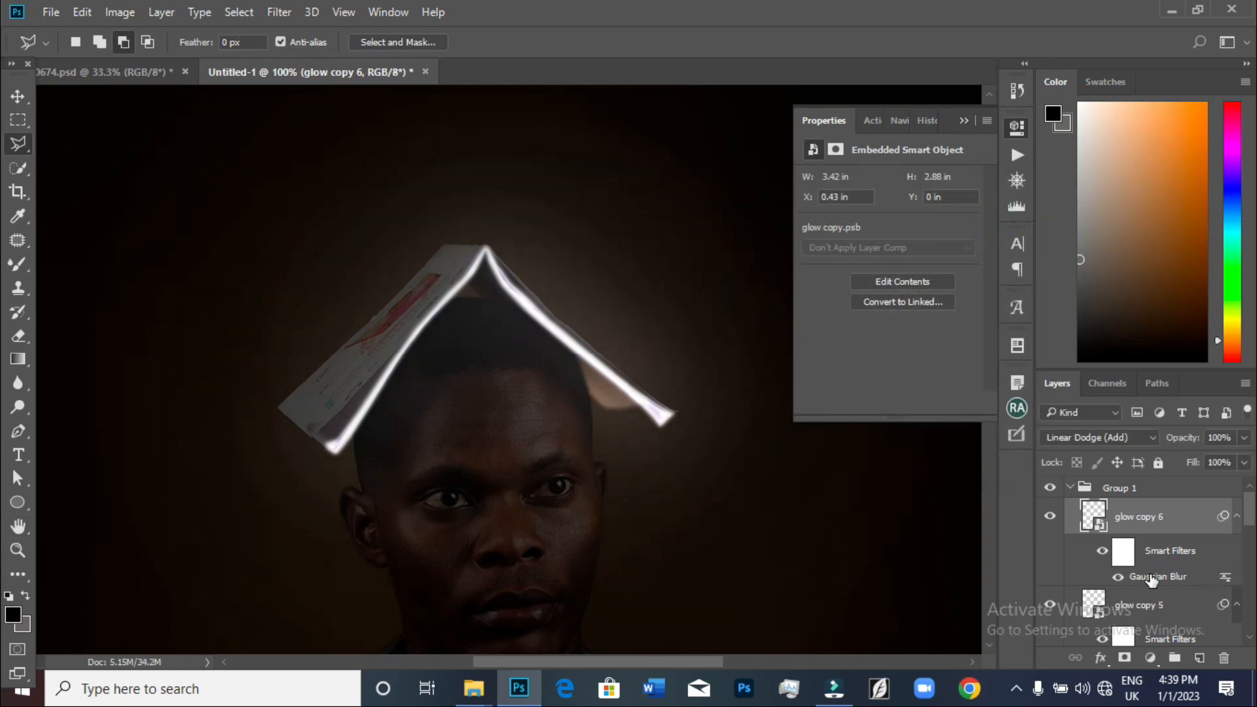
Duplicate the top glow layer and set the new copy's Gaussian Blur radius to 500 pixels
double_click(1158, 576)
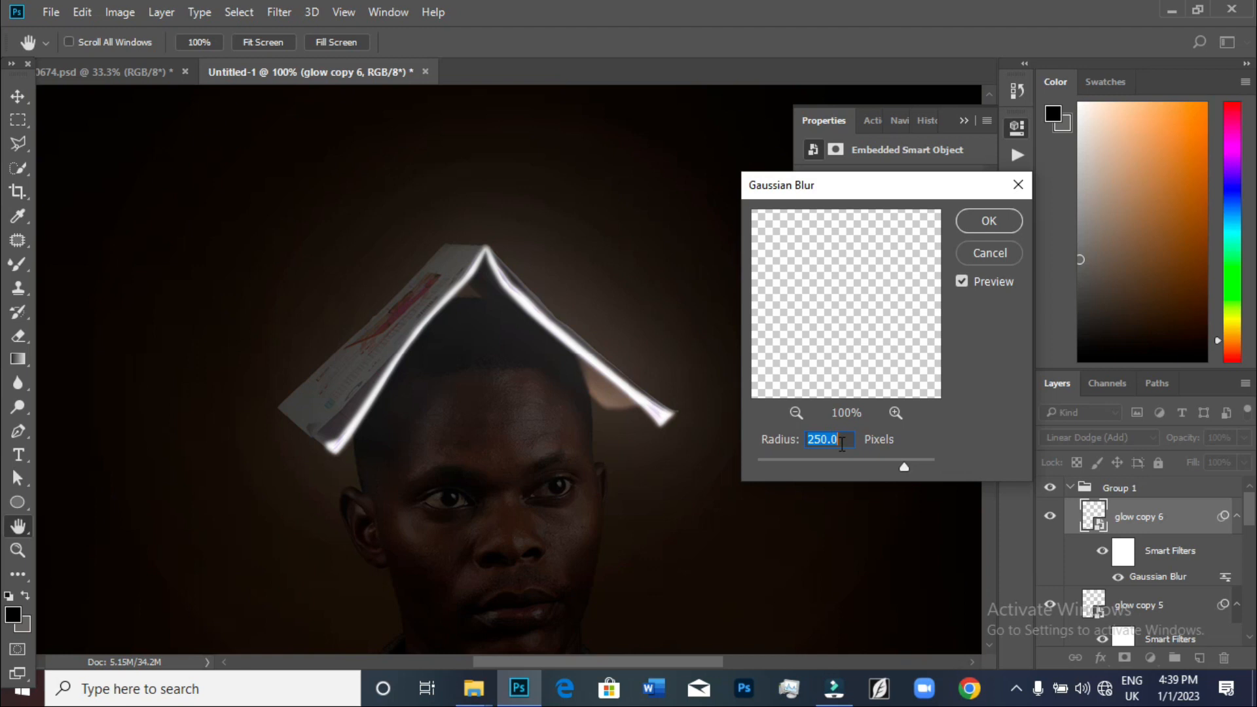
text(500)
click(989, 221)
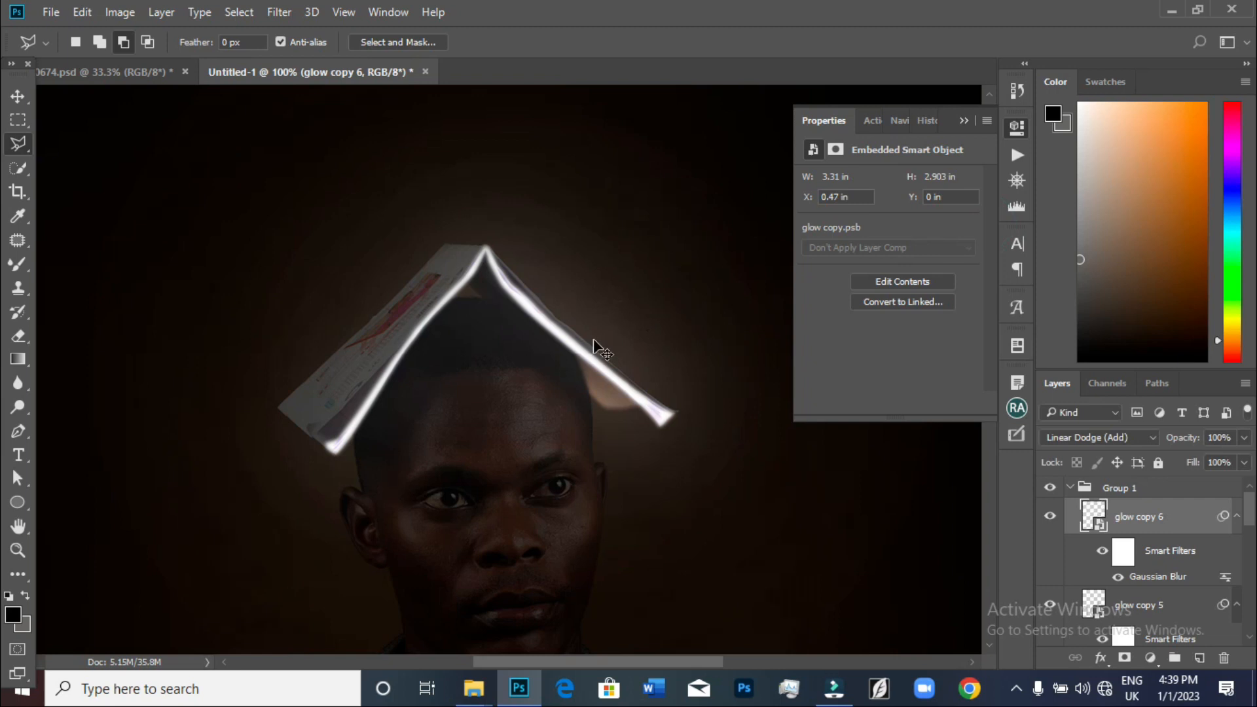
Collapse Group 1 and toggle its visibility to compare the image with and without the glow
key(ctrl+minus)
key(ctrl+minus)
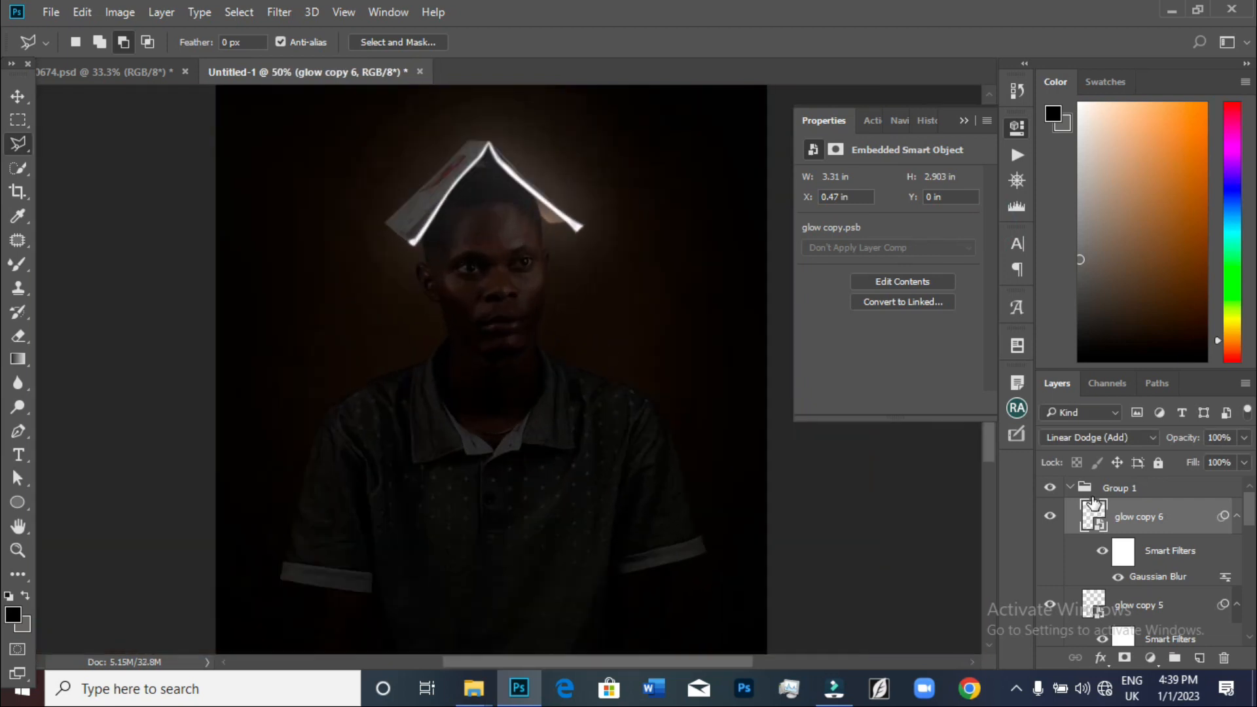
click(1069, 487)
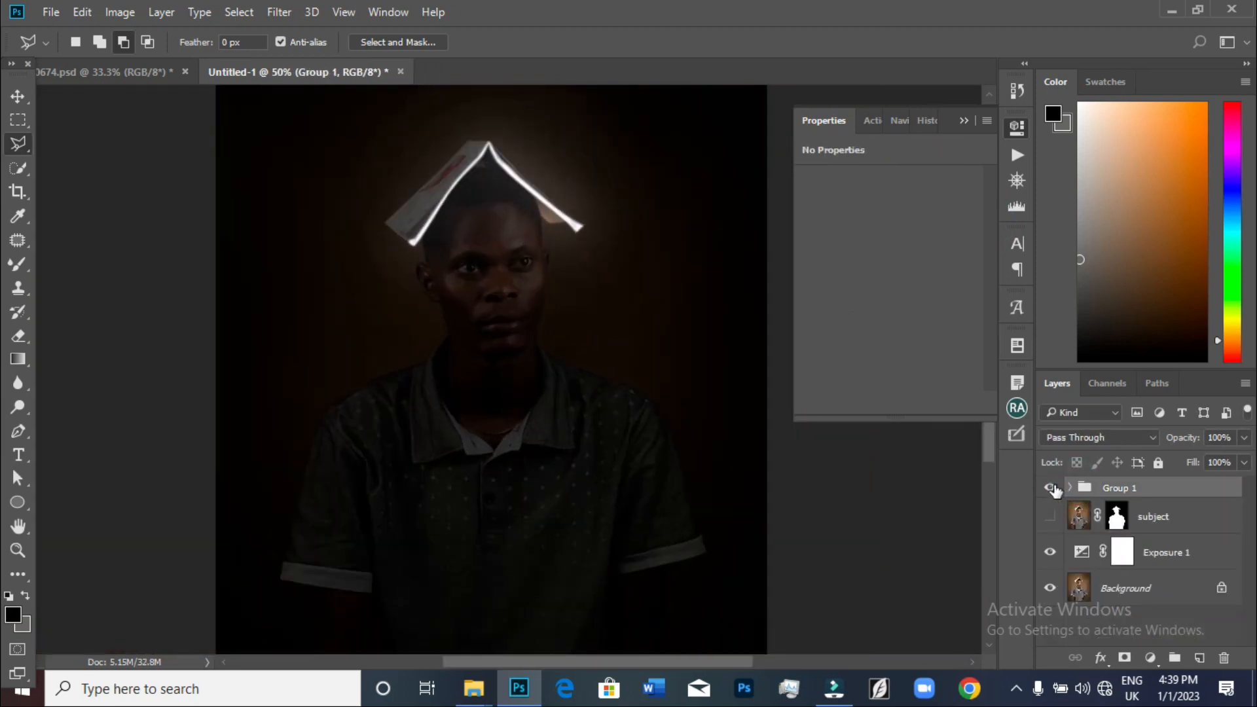
click(1051, 488)
click(1051, 488)
scroll(603, 379, up, 2)
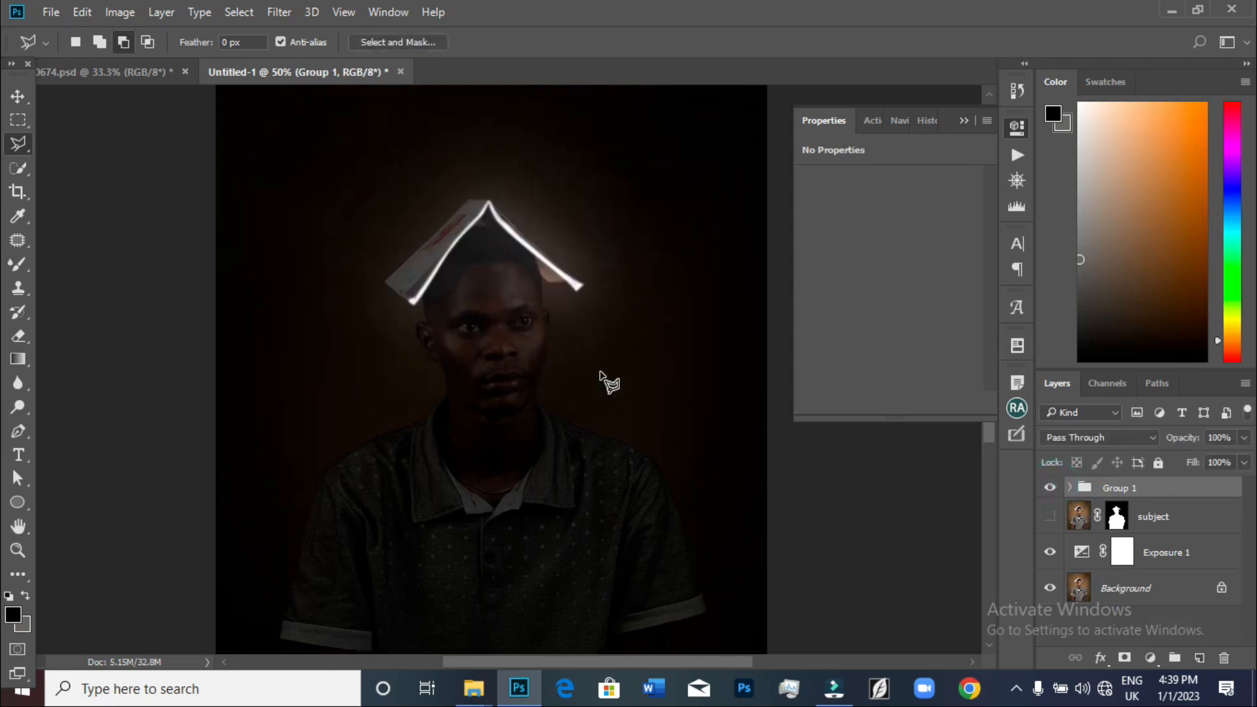
Toggle the Exposure 1 adjustment's visibility and slightly nudge its exposure slider
click(1169, 562)
click(1052, 553)
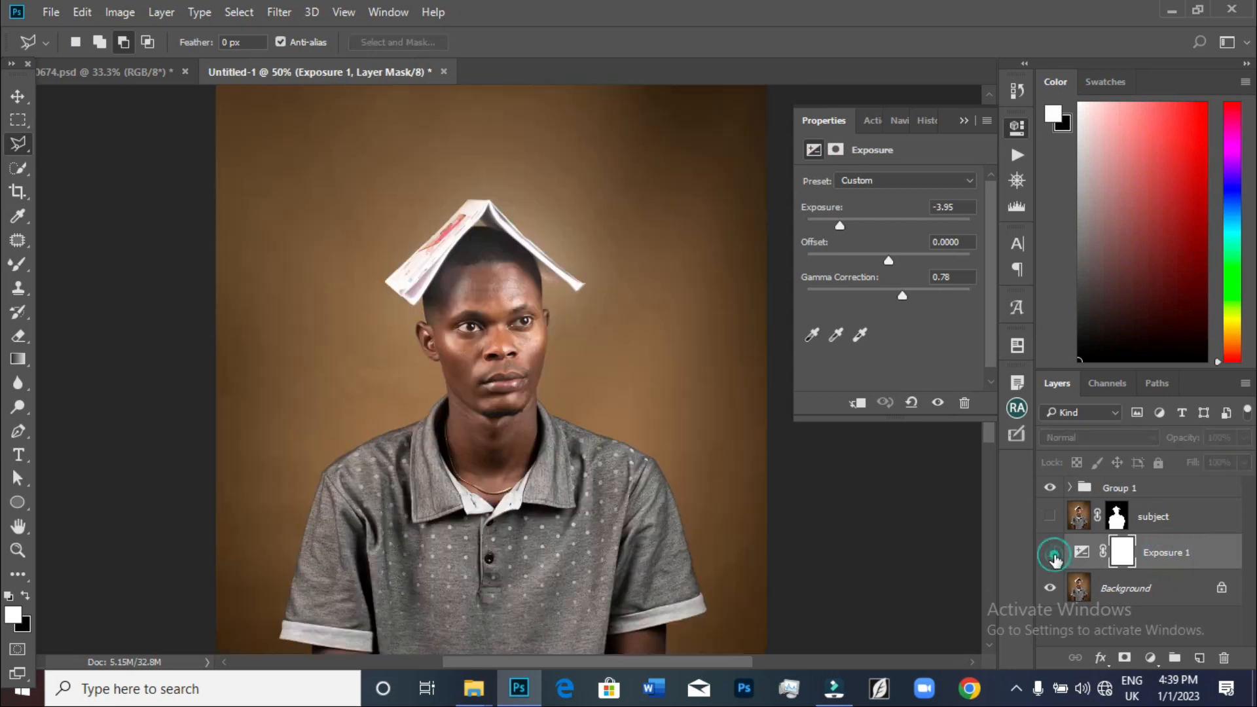
click(1051, 553)
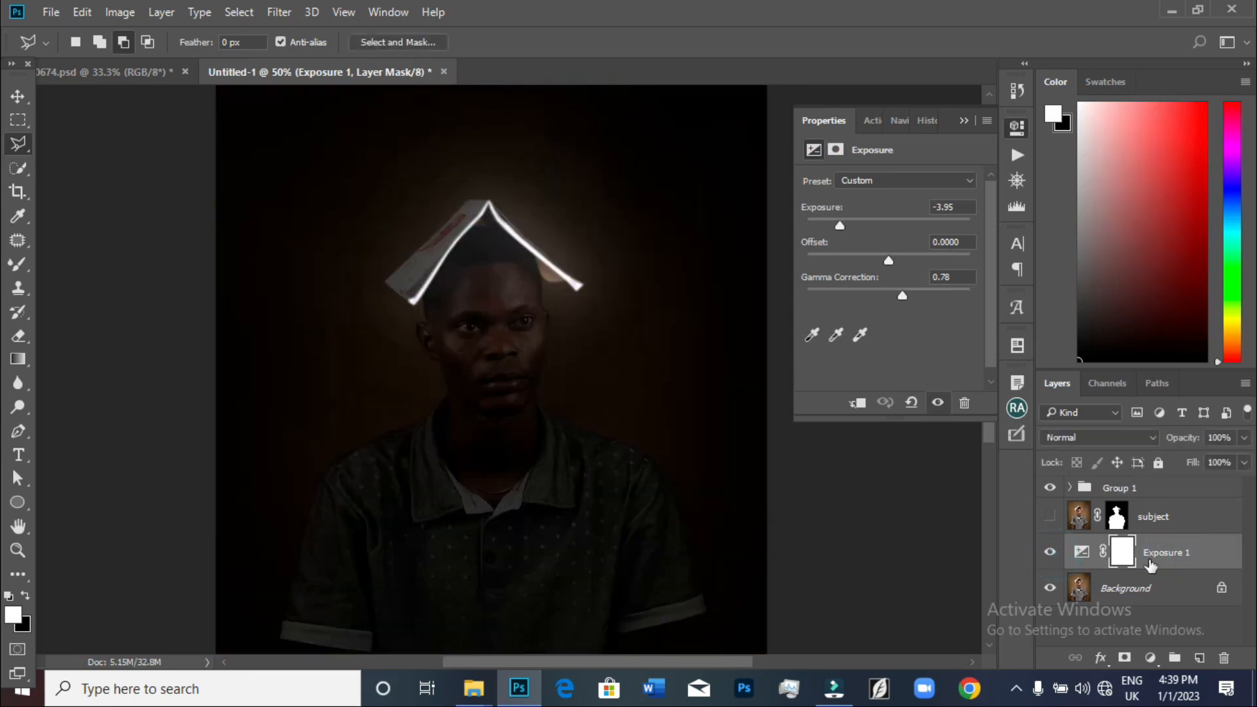
click(1082, 554)
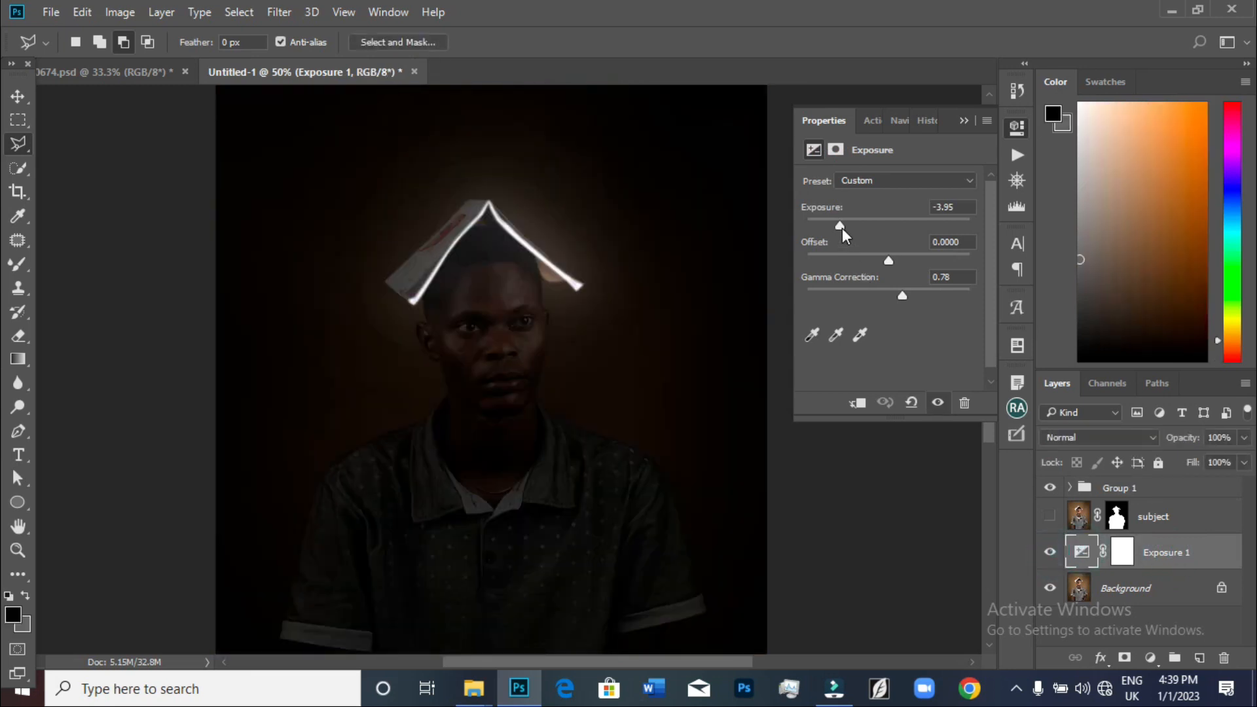
drag(844, 225, 851, 227)
click(964, 120)
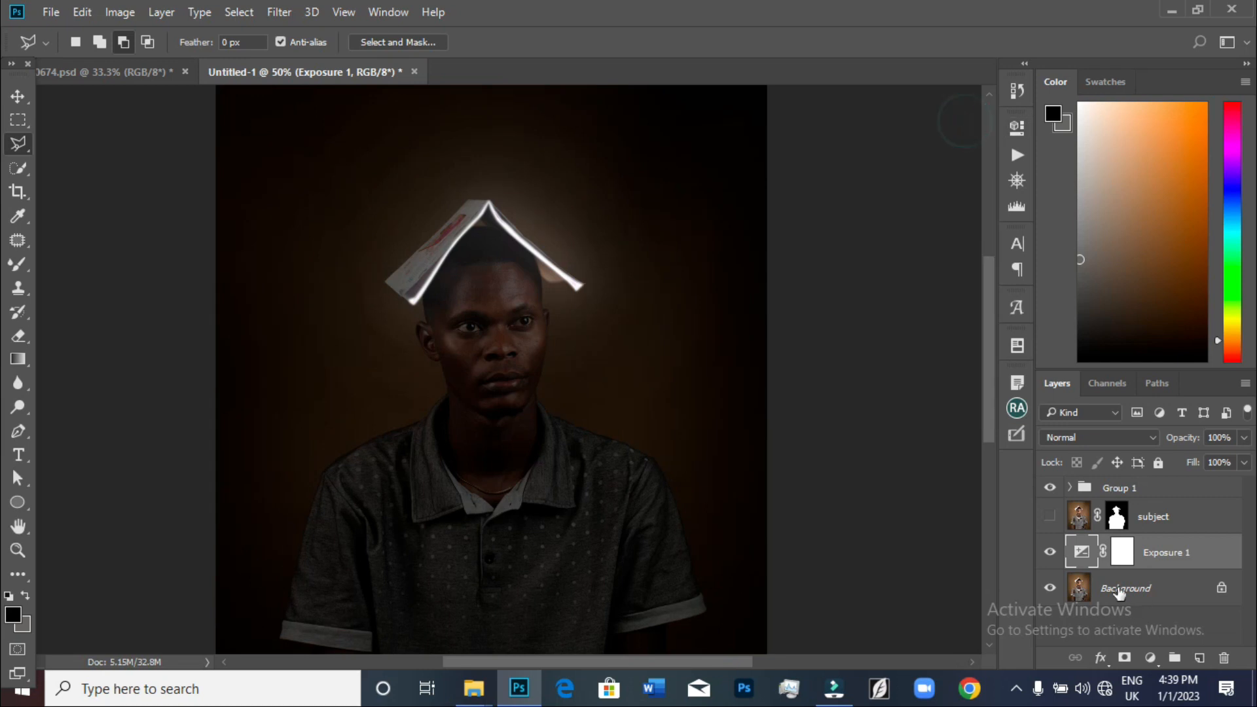
Rename Group 1 to glow
click(1113, 488)
double_click(1113, 488)
text(glow)
key(Return)
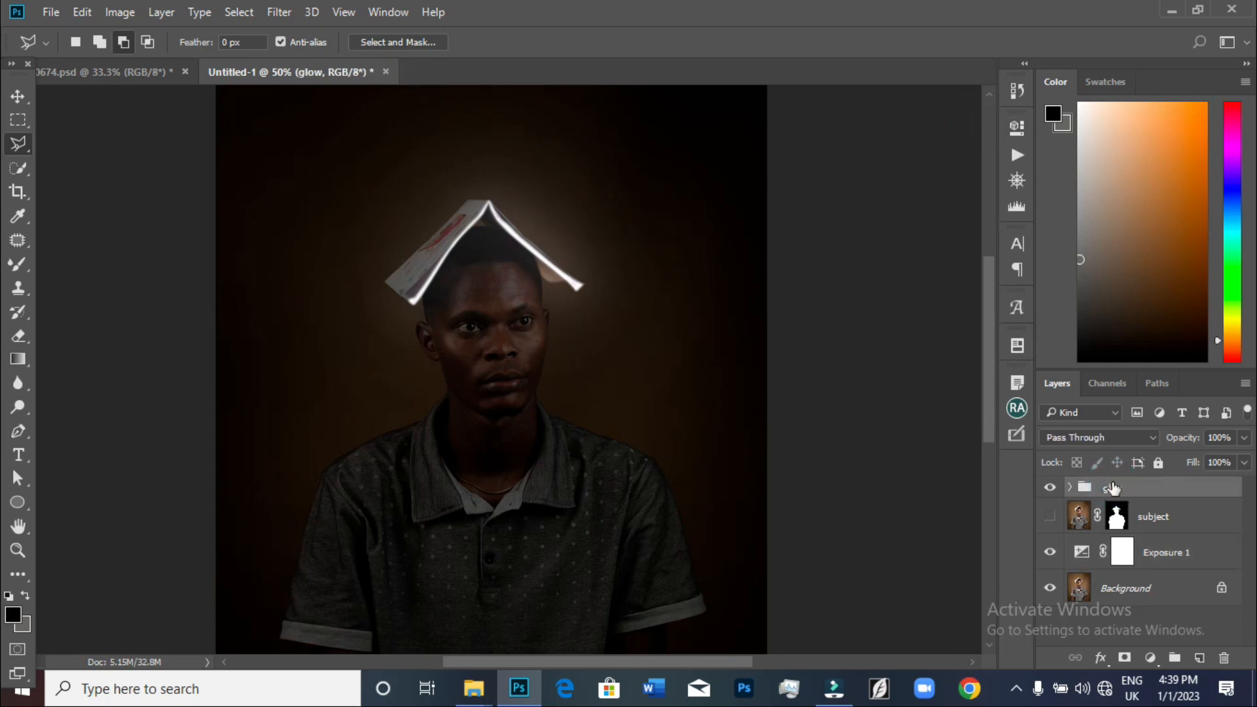
Toggle the glow group's visibility on and off to compare the effect
click(1050, 488)
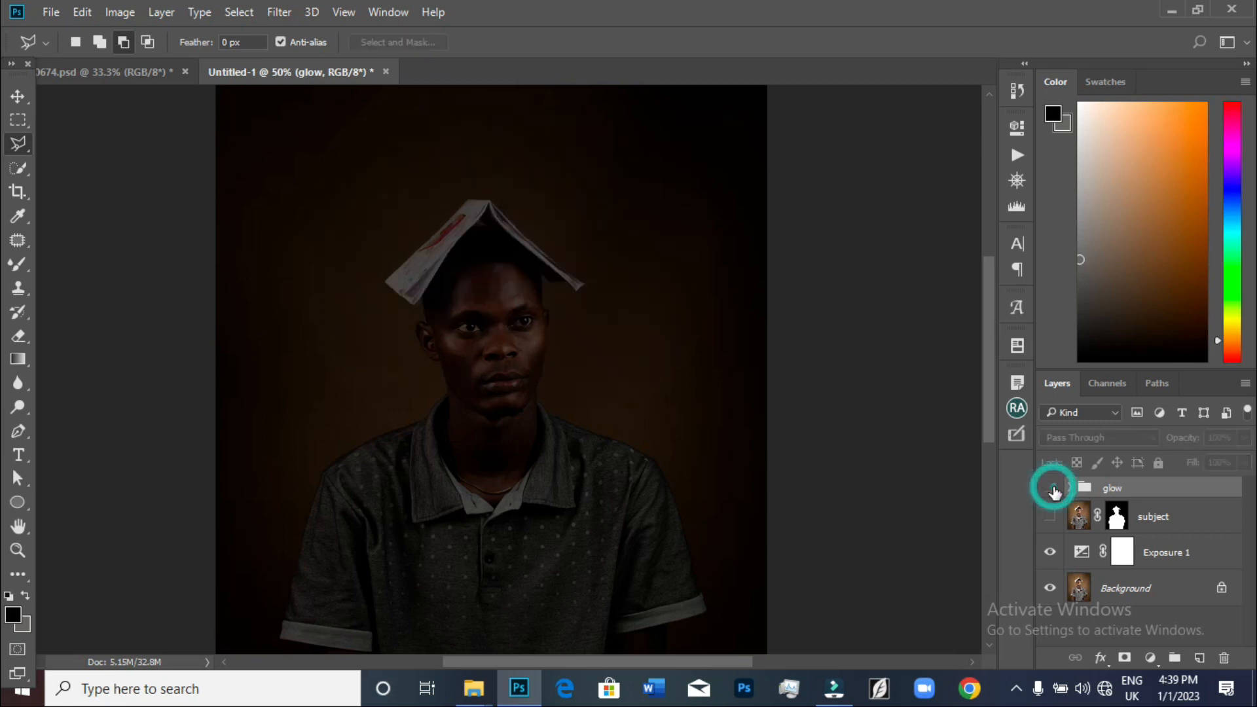
click(1050, 488)
click(1050, 488)
click(1050, 488)
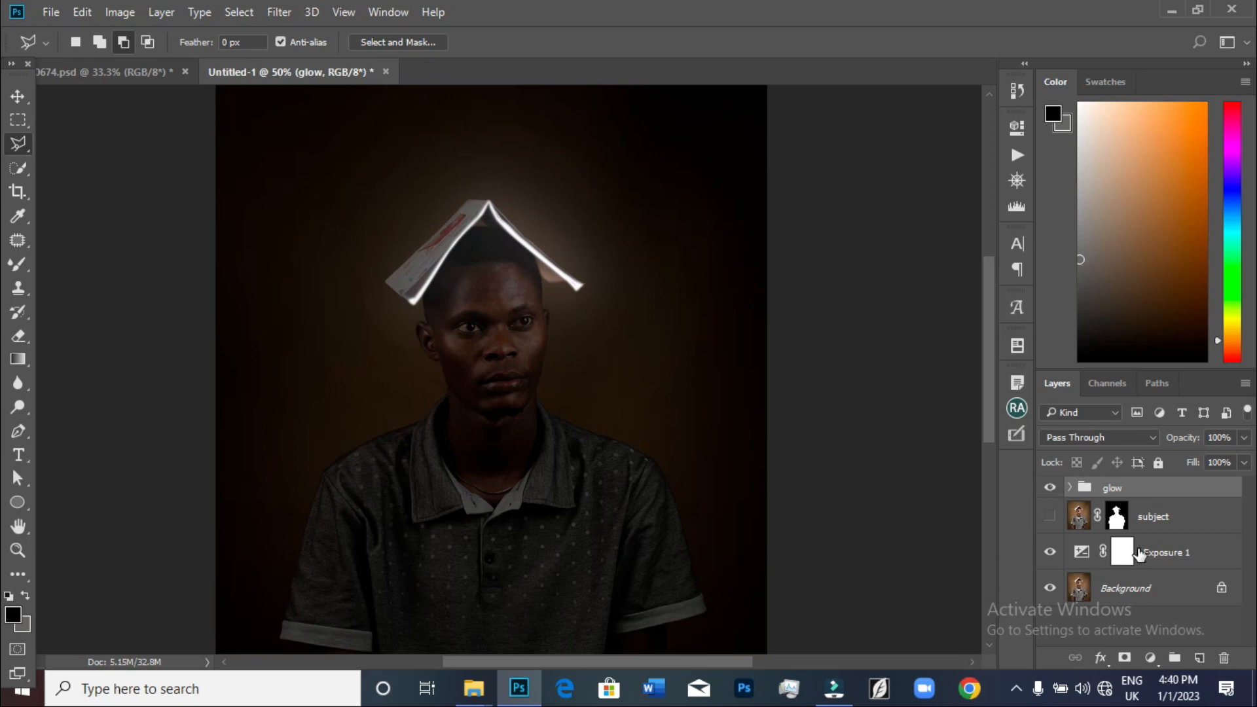
Add a Hue/Saturation adjustment above the glow group, enable Colorize, and clip it to the group
scroll(556, 402, up, 1)
key(ctrl+plus)
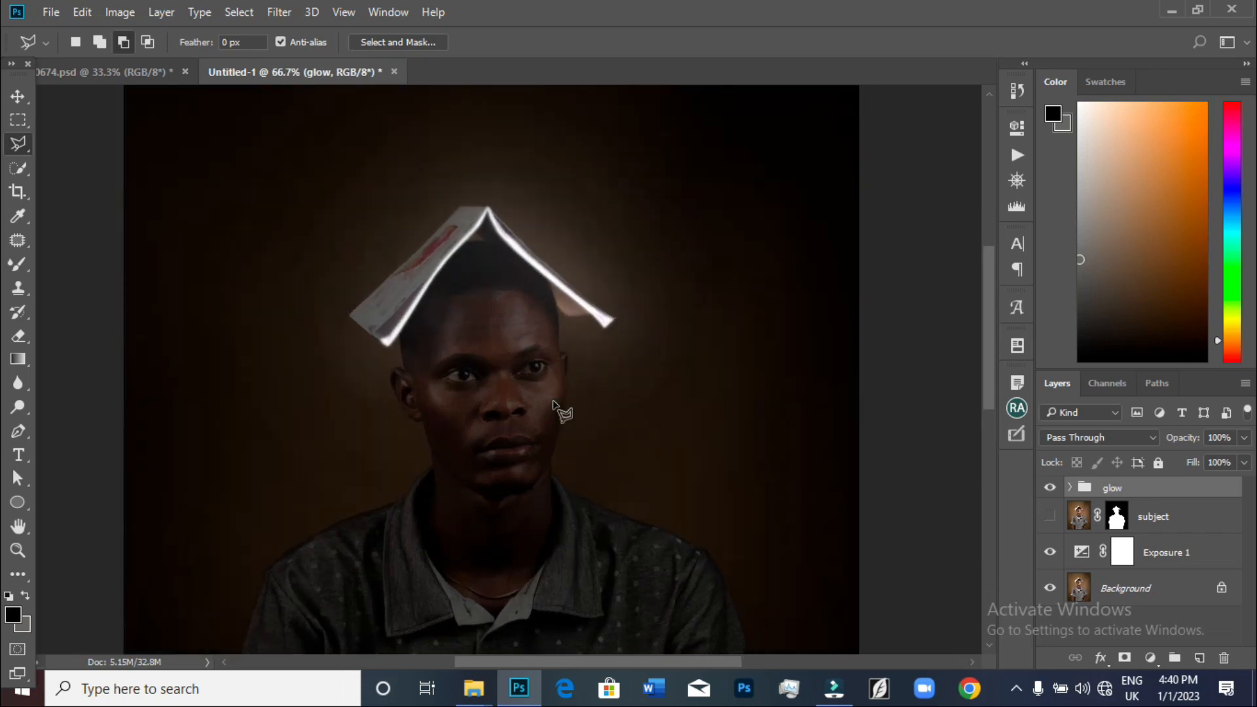
click(1149, 657)
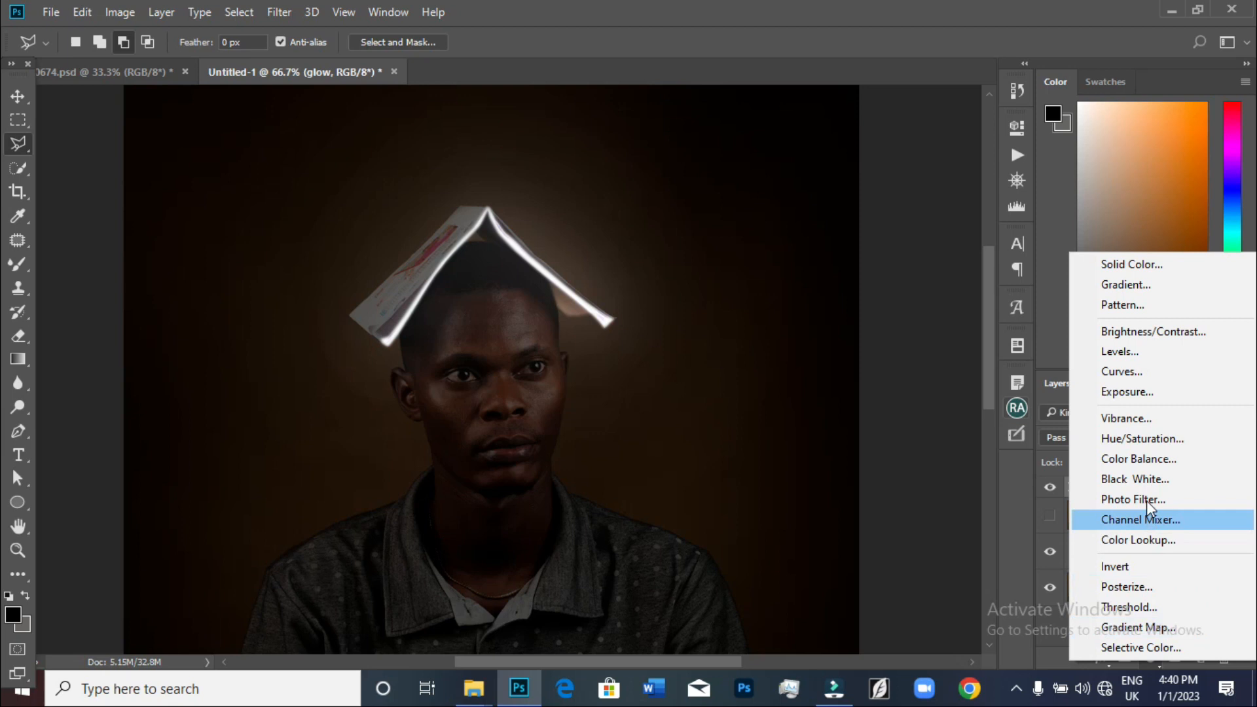
click(1145, 438)
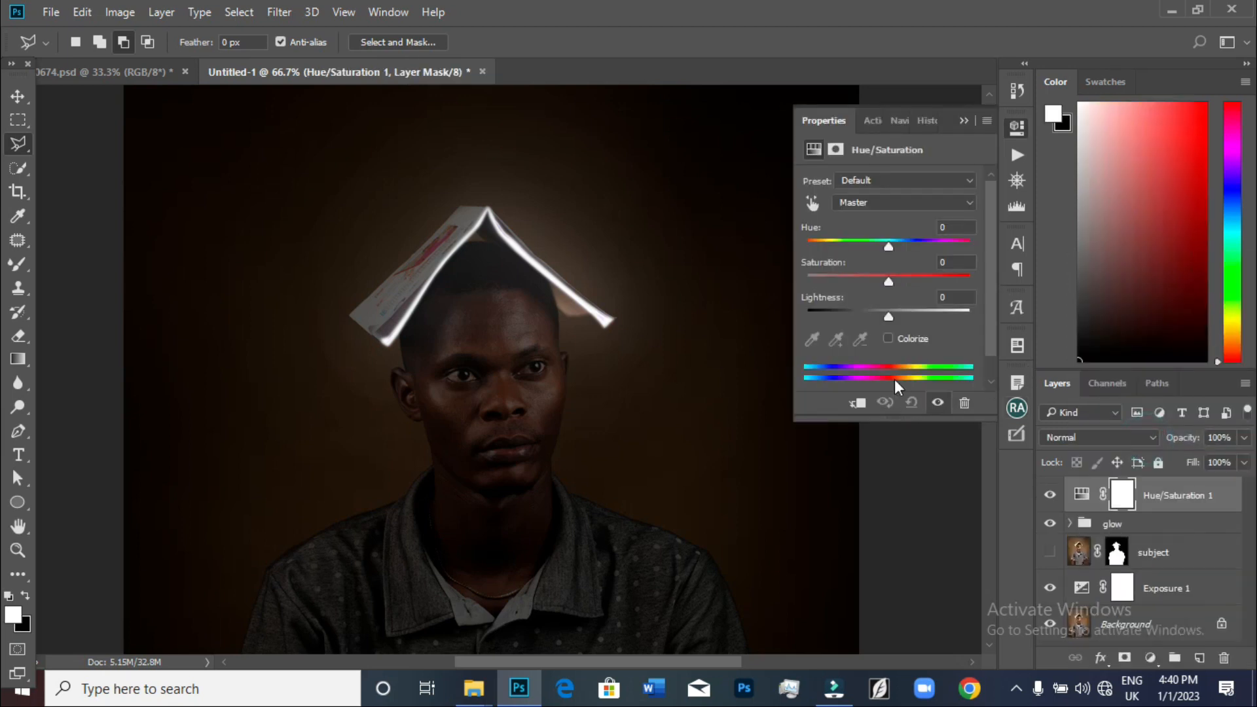
click(888, 338)
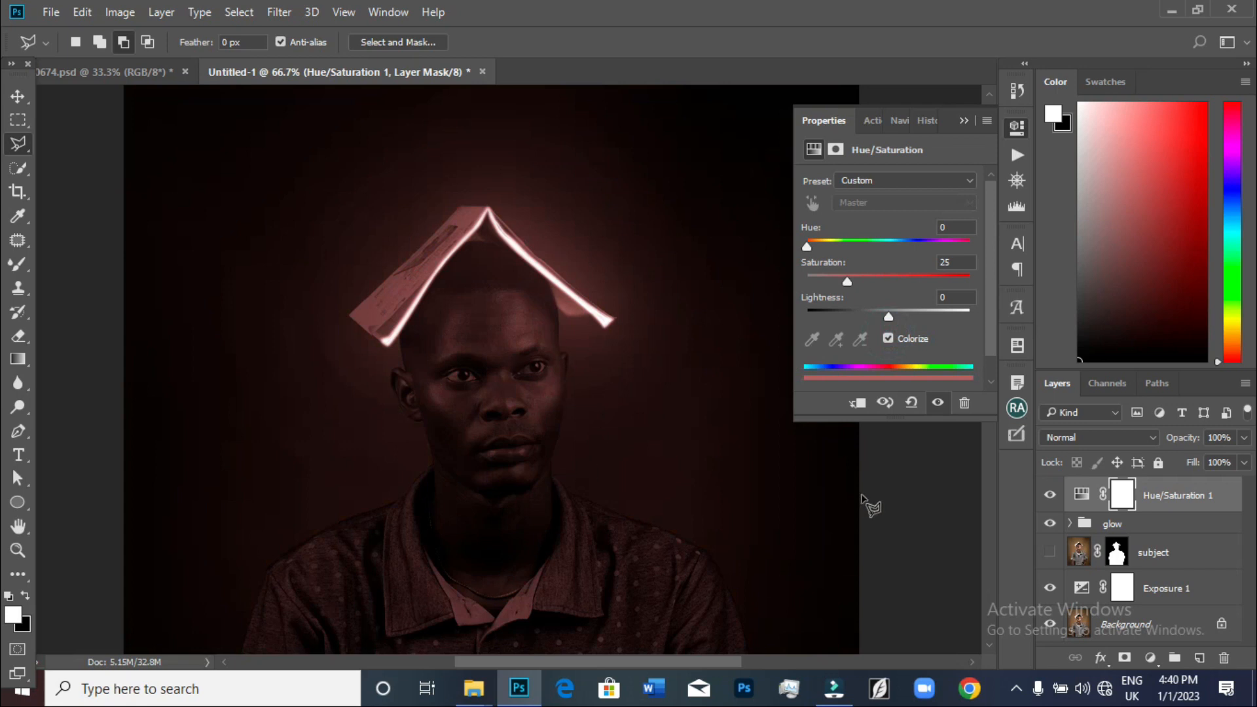
click(857, 403)
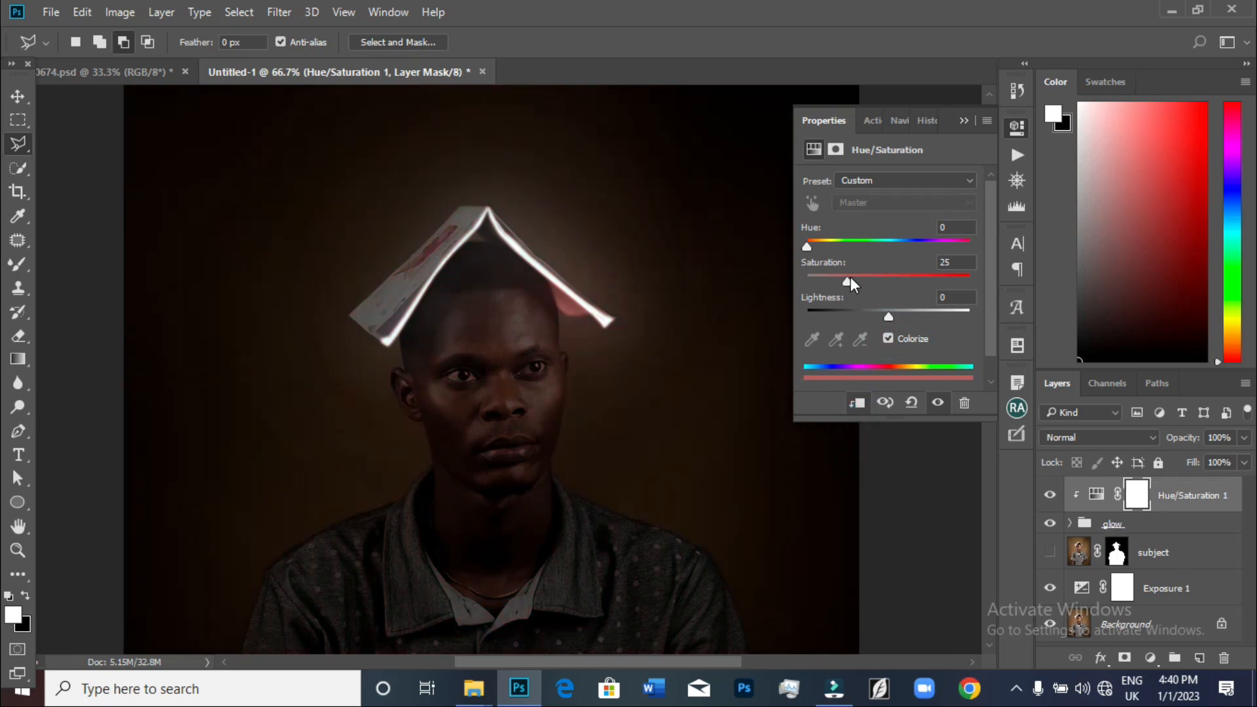
Set the Hue/Saturation adjustment to hue 136, saturation 100, and lightness -21 for a green glow
drag(847, 280, 900, 288)
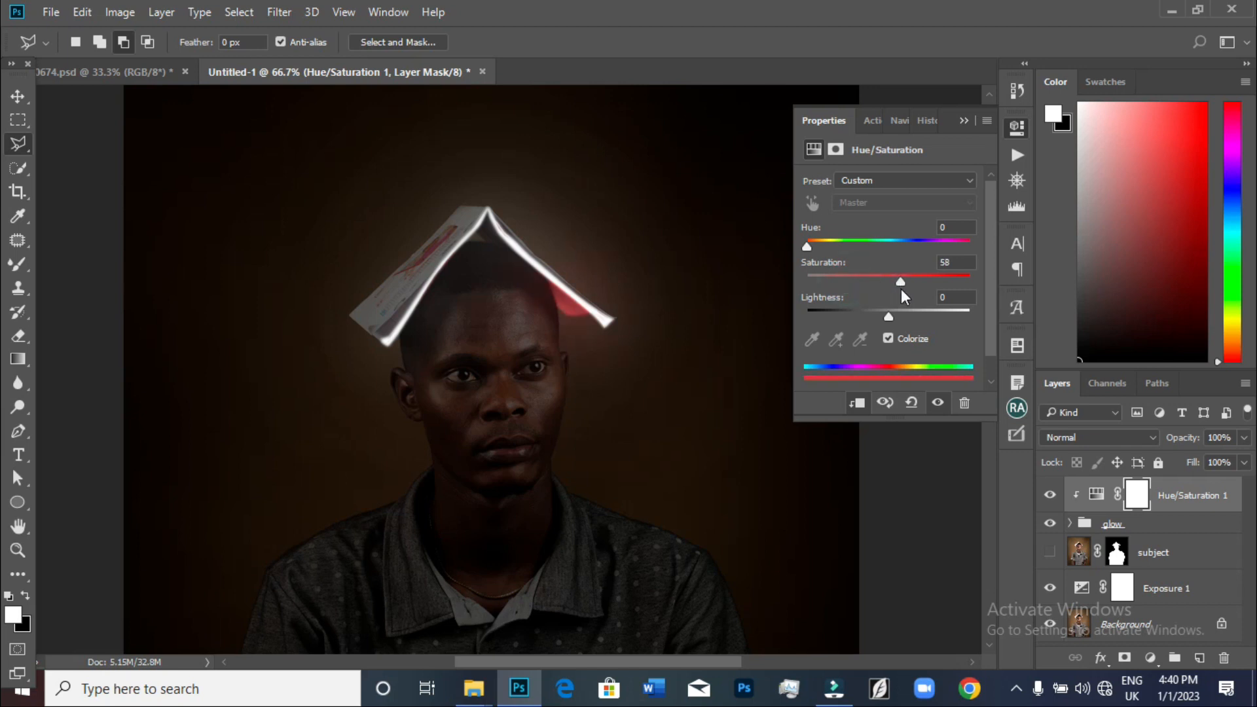
drag(807, 248, 863, 246)
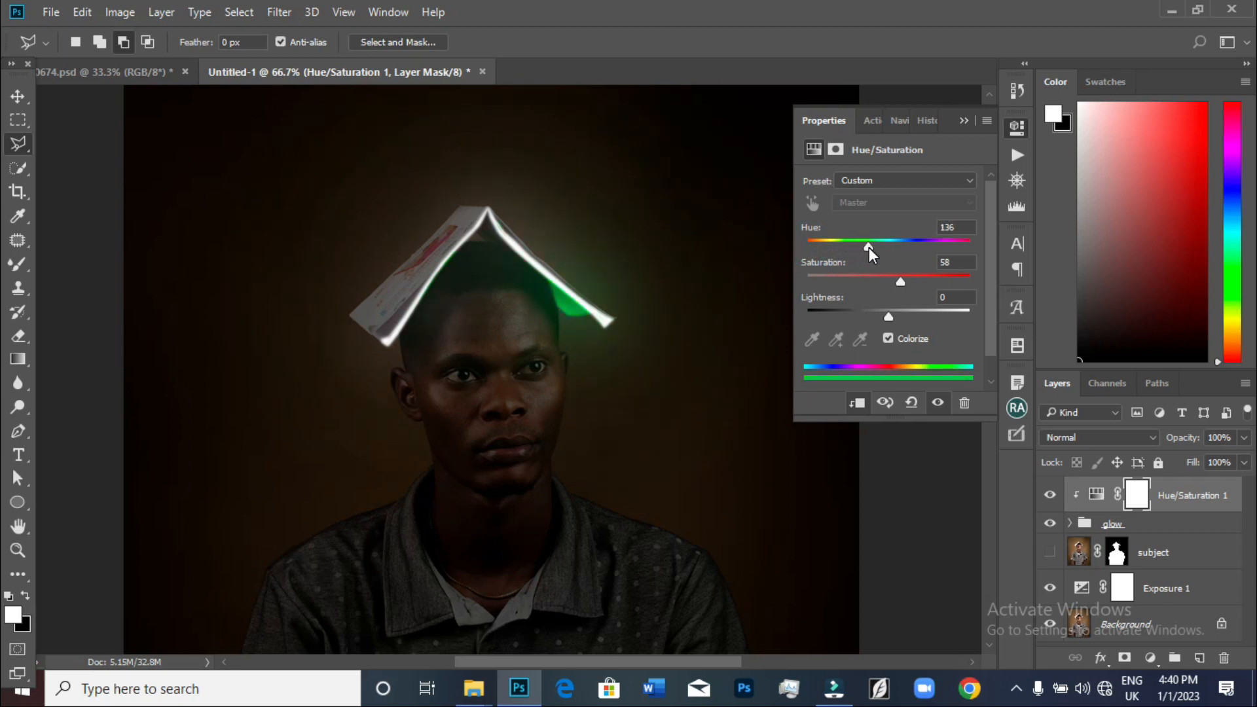
click(1050, 497)
click(1050, 498)
drag(901, 281, 969, 281)
drag(889, 317, 870, 313)
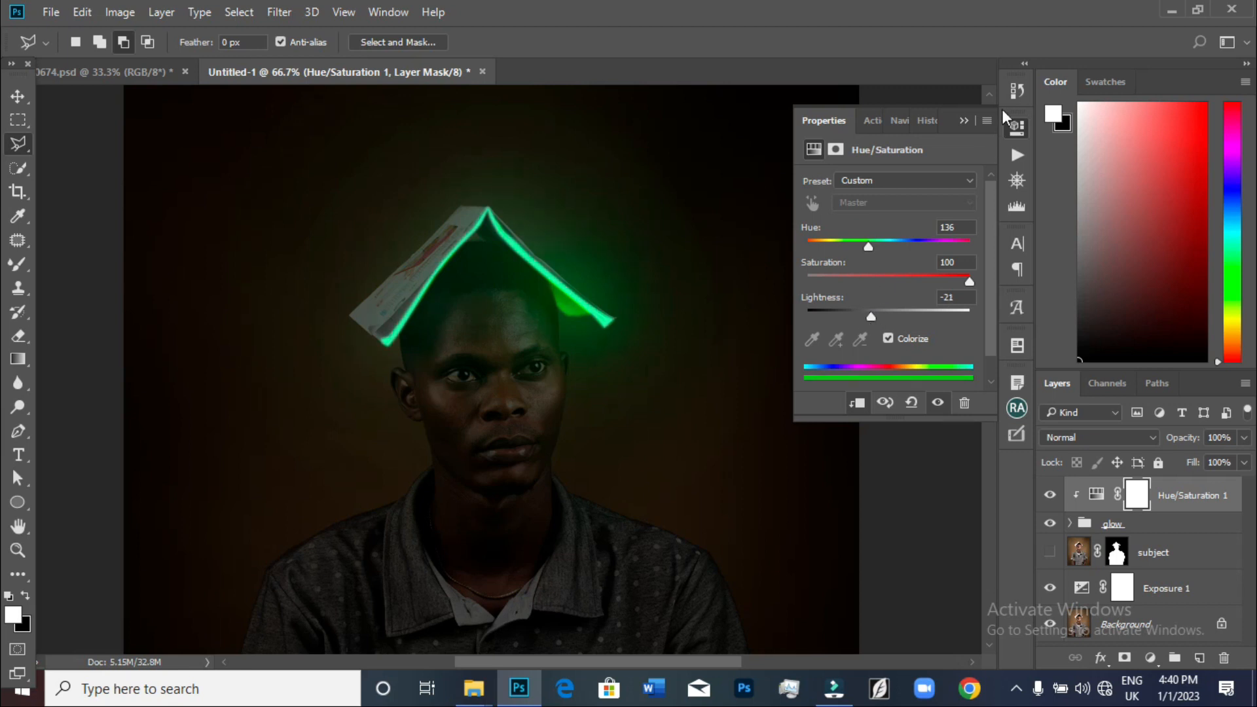
click(973, 119)
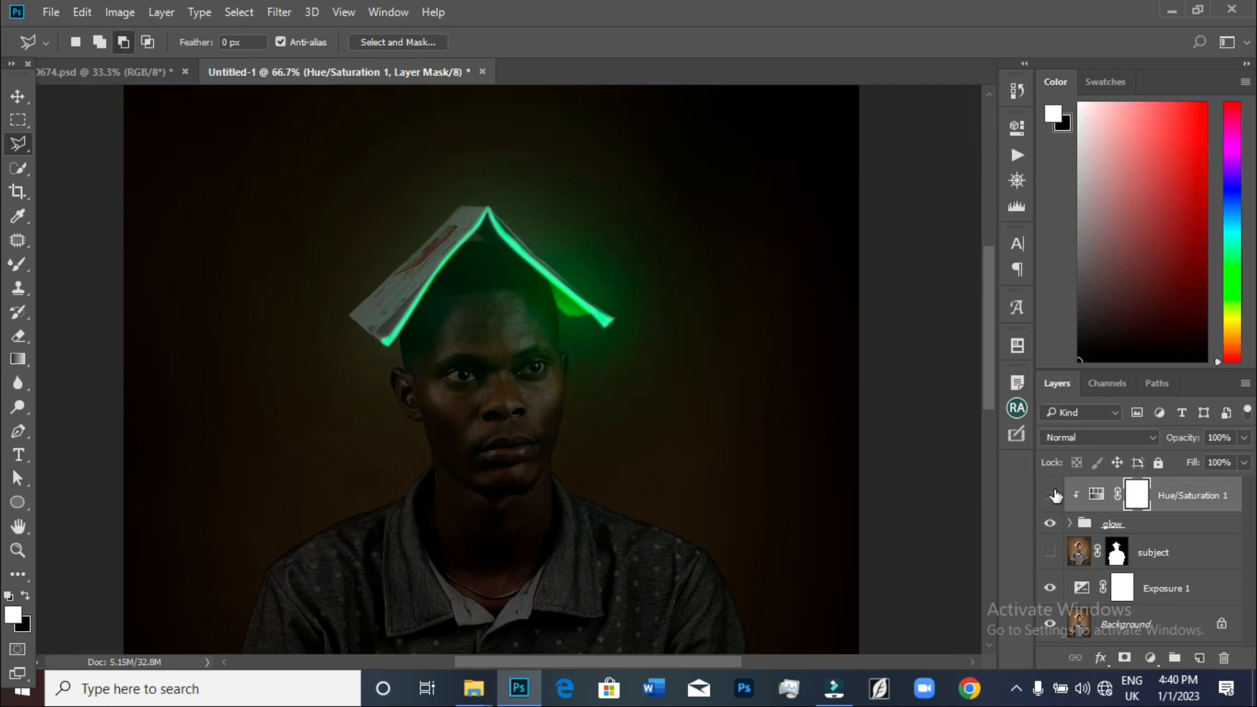
Toggle the Hue/Saturation layer's visibility to compare the green glow with the original
click(1052, 495)
click(1051, 495)
click(1051, 495)
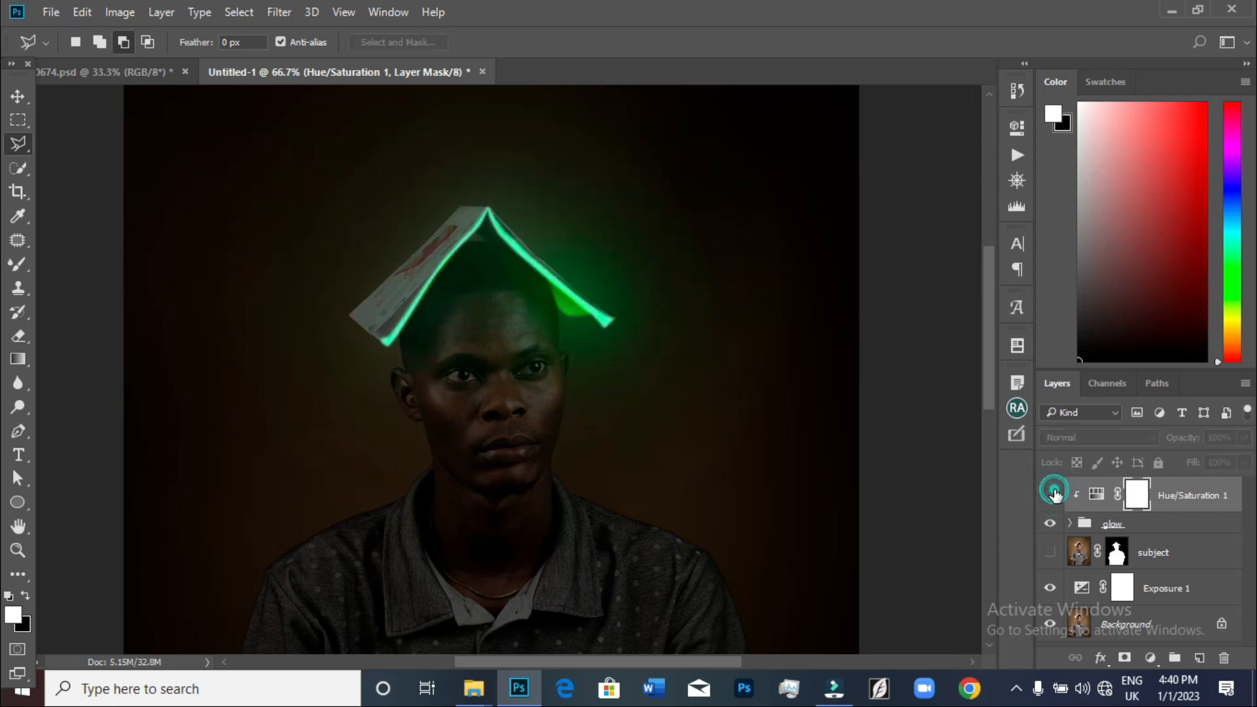
click(1052, 494)
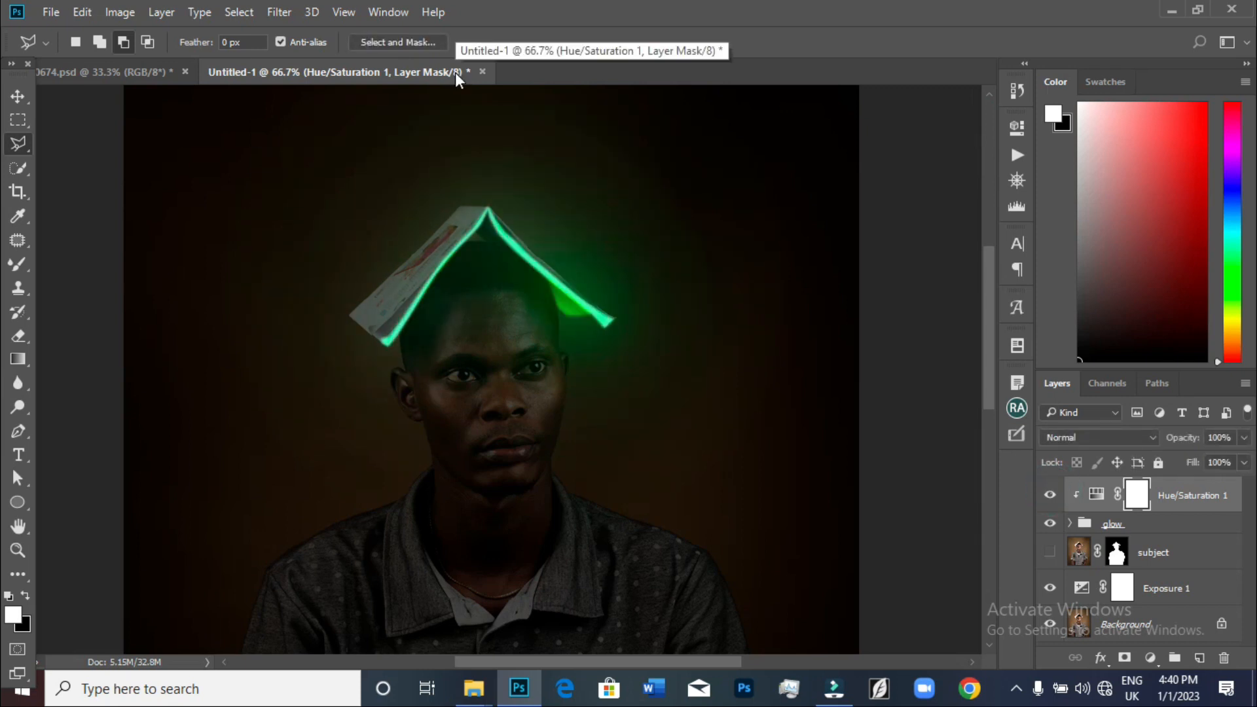
key(ctrl+minus)
key(ctrl+minus)
key(ctrl+minus)
key(ctrl+plus)
scroll(456, 73, up, 2)
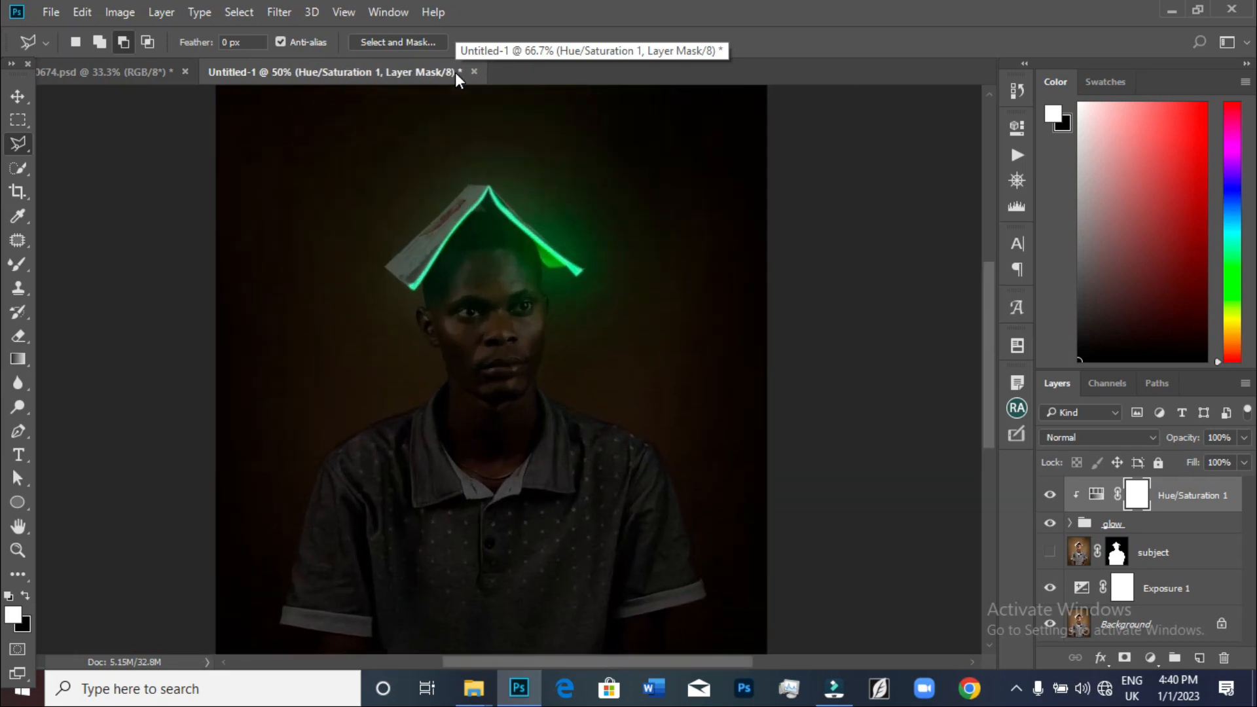
Duplicate the Hue/Saturation adjustment layer
key(ctrl+plus)
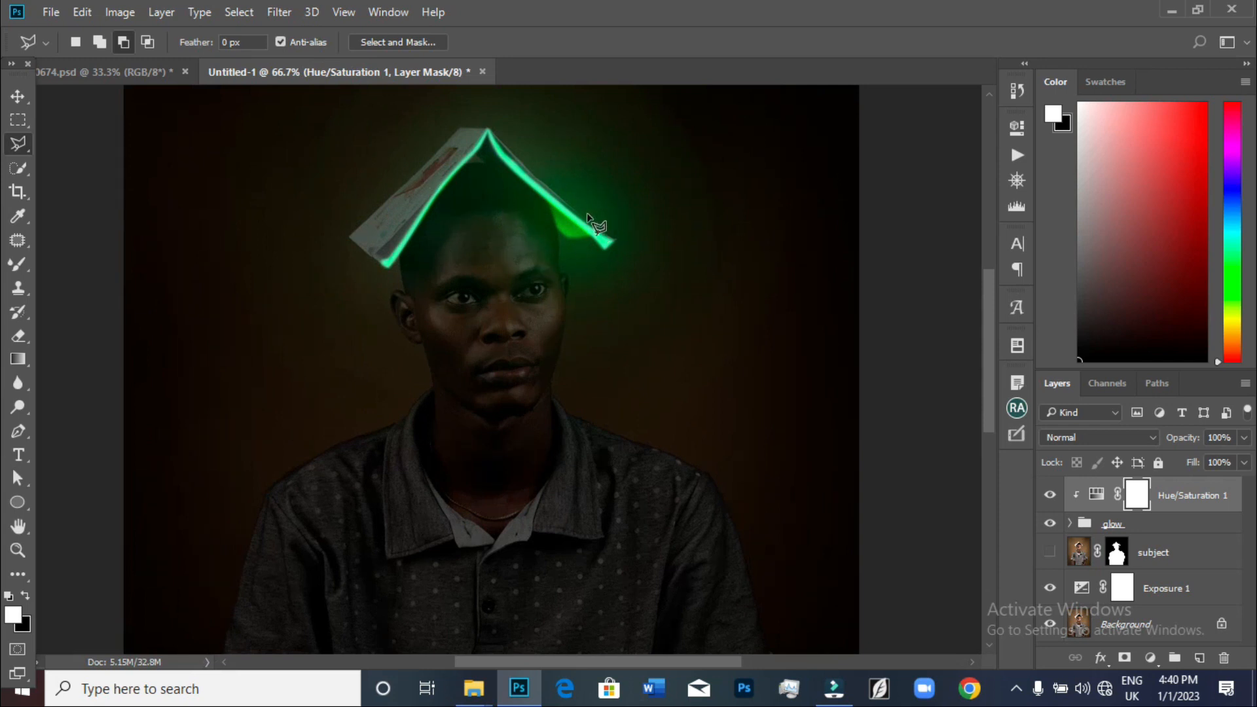
scroll(523, 449, down, 3)
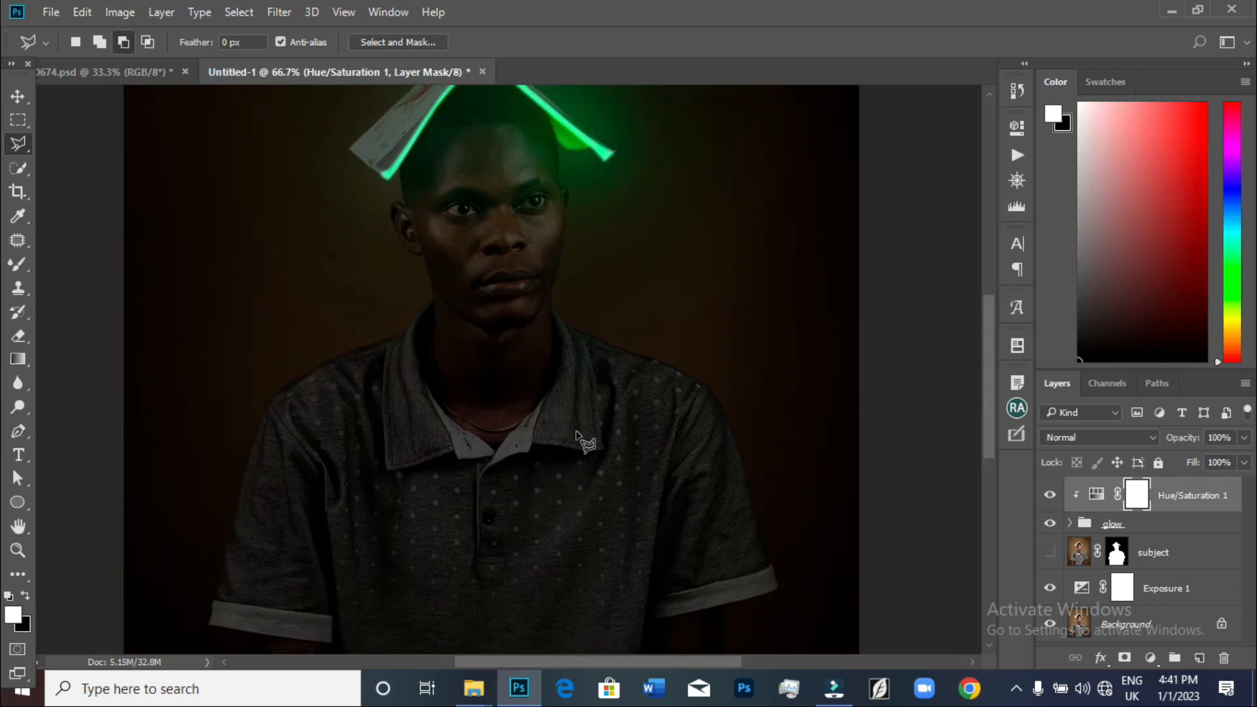
scroll(582, 468, down, 10)
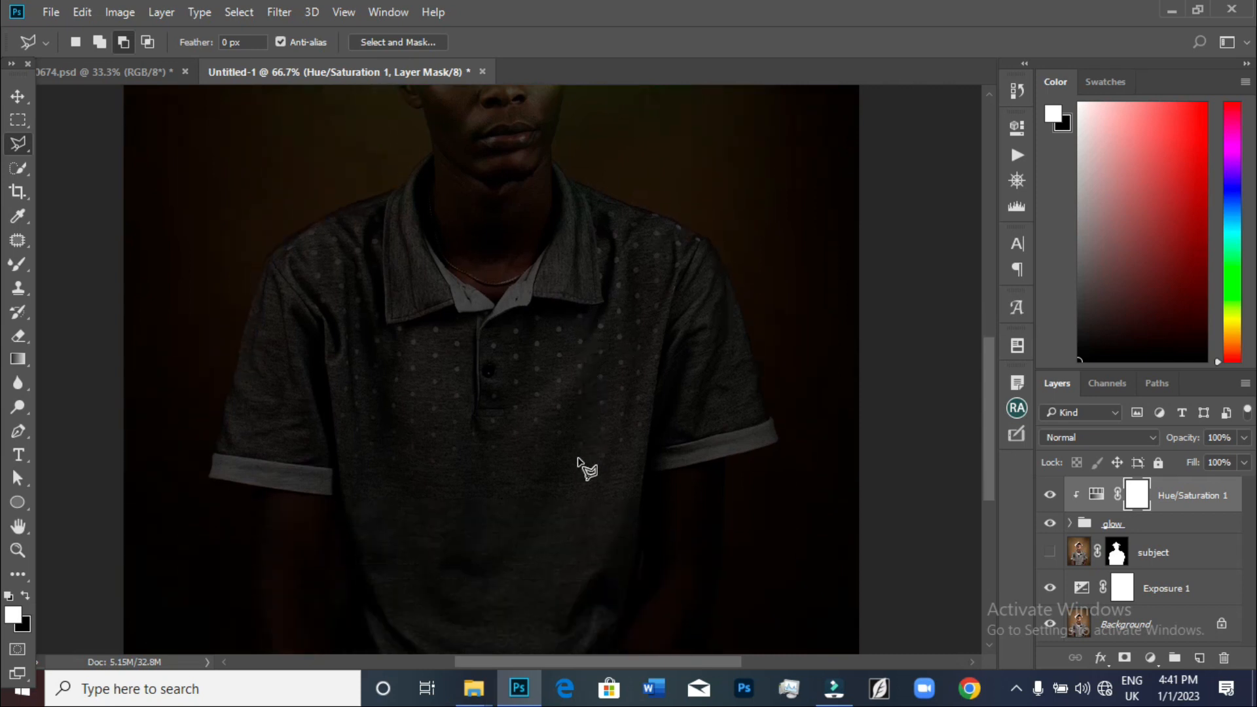
scroll(582, 468, up, 13)
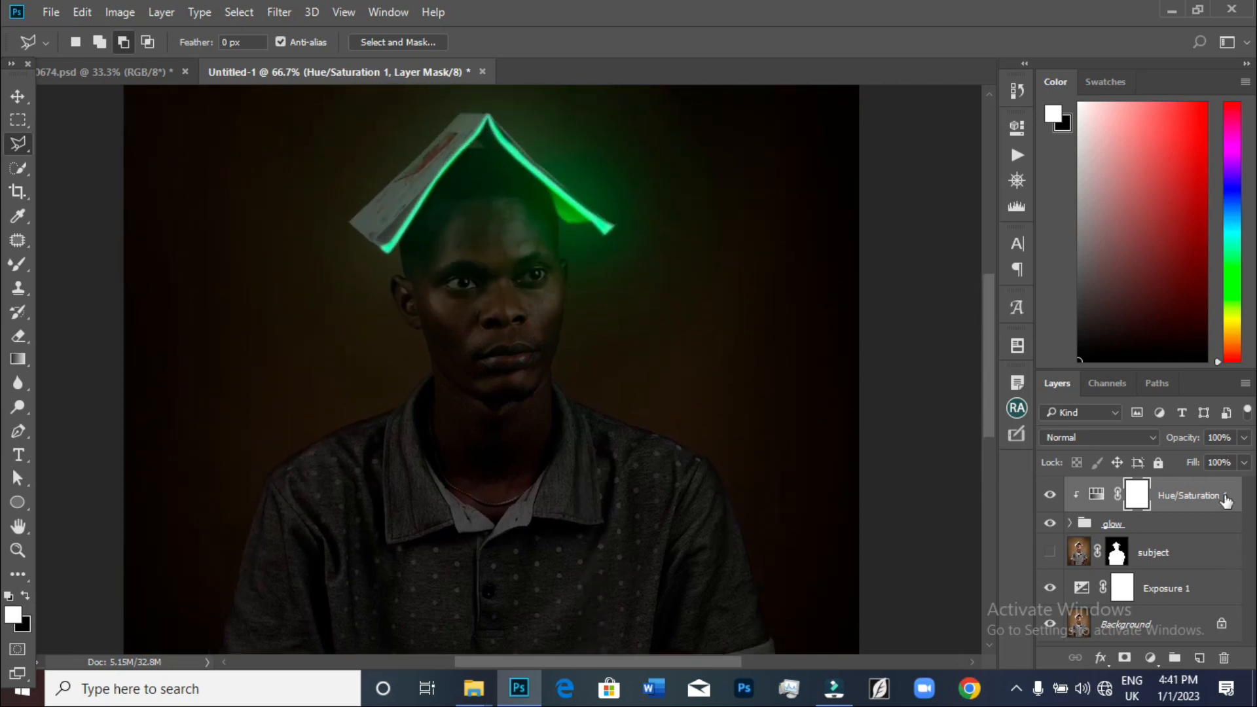
right_click(1199, 496)
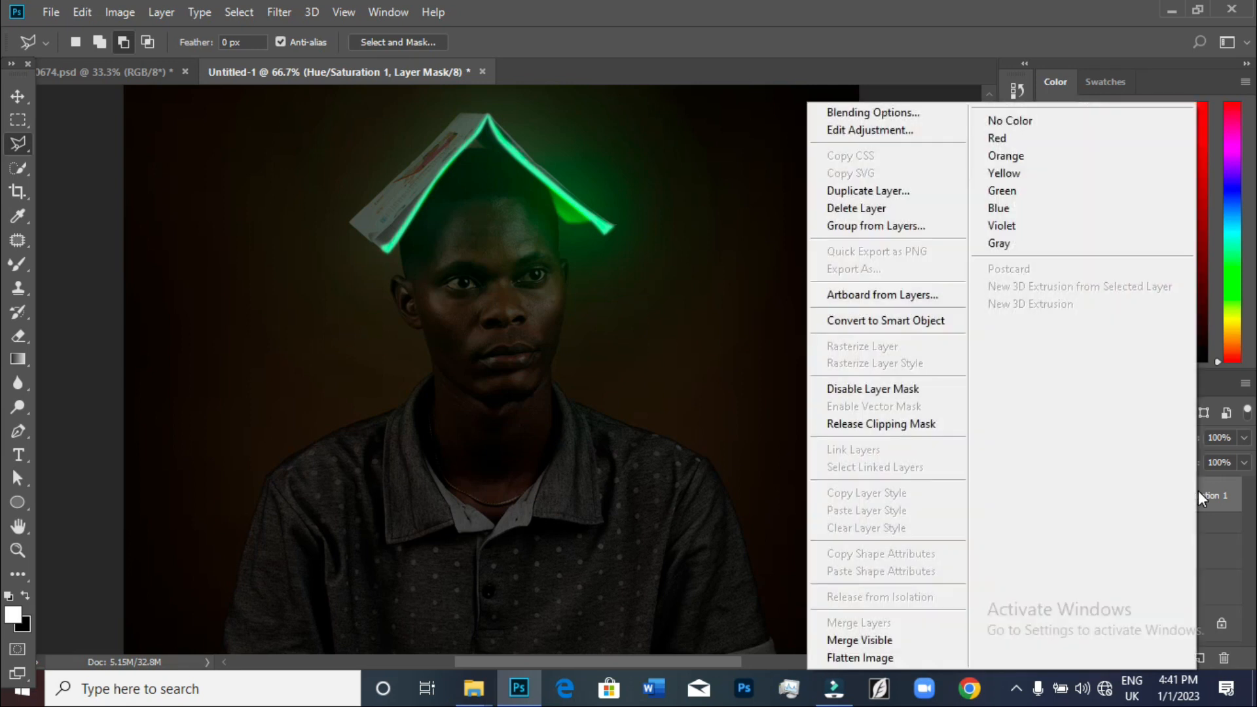
click(850, 191)
click(789, 205)
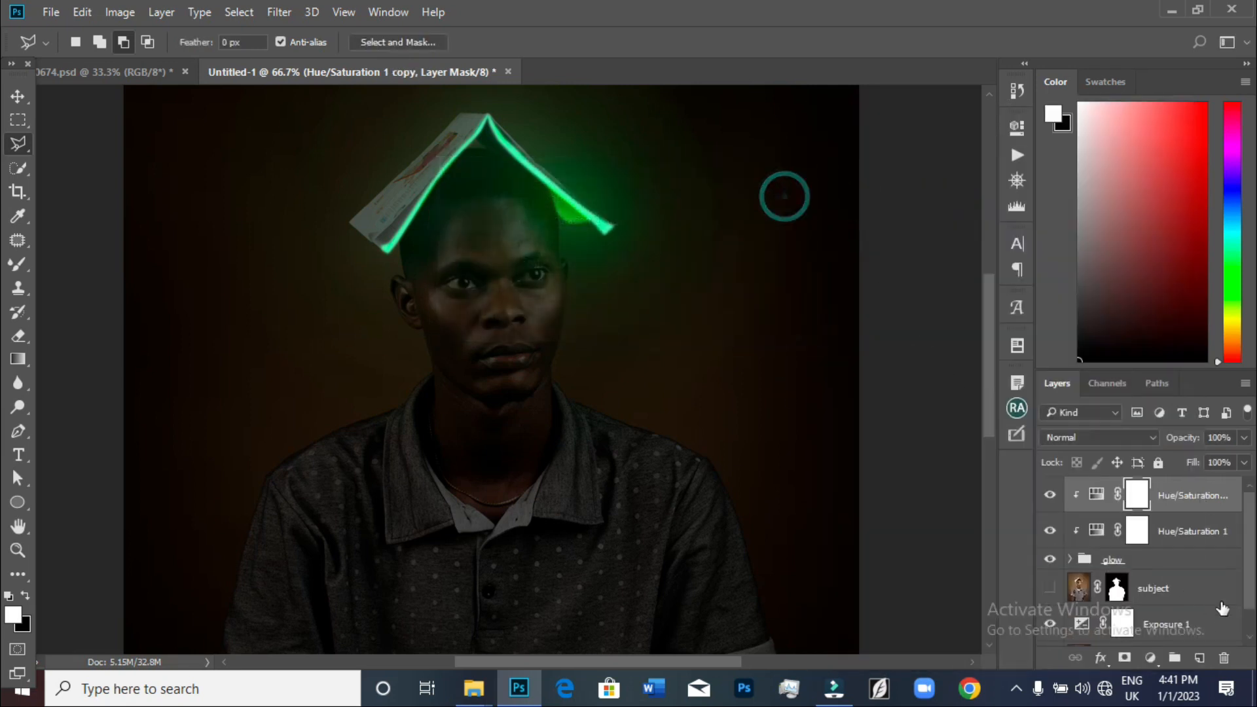
drag(1195, 495, 1190, 510)
drag(1187, 540, 1187, 562)
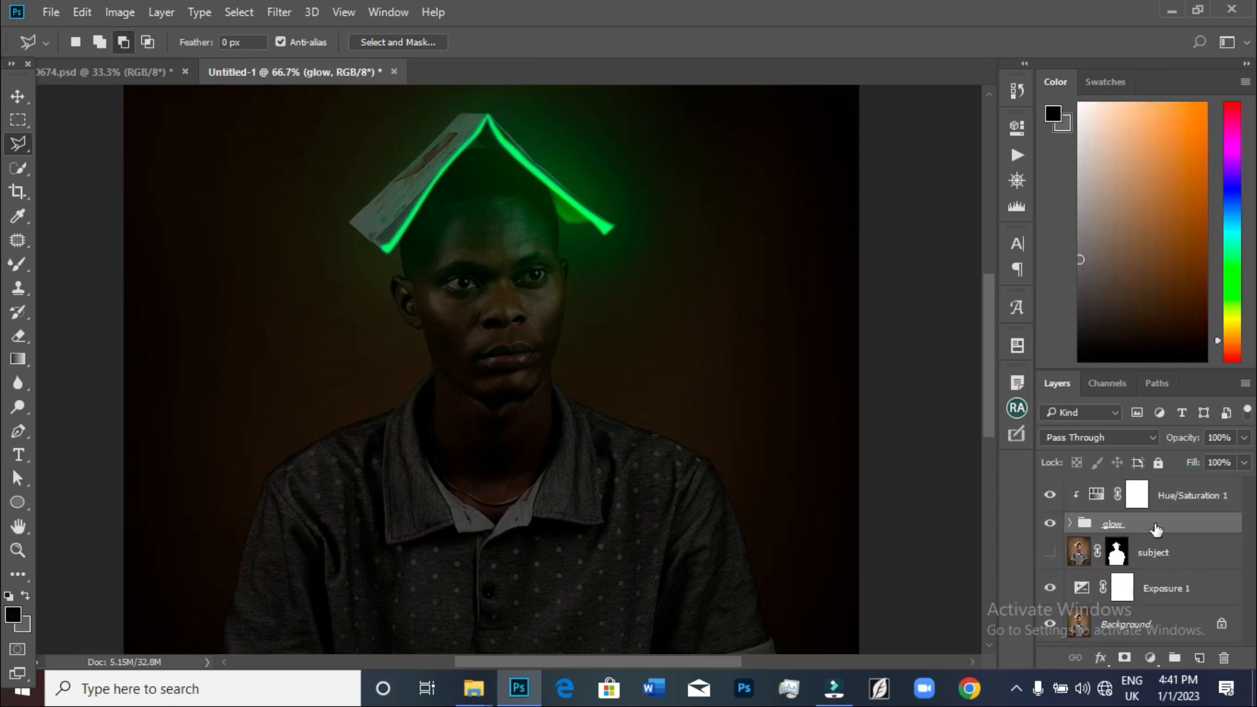
key(ctrl+z)
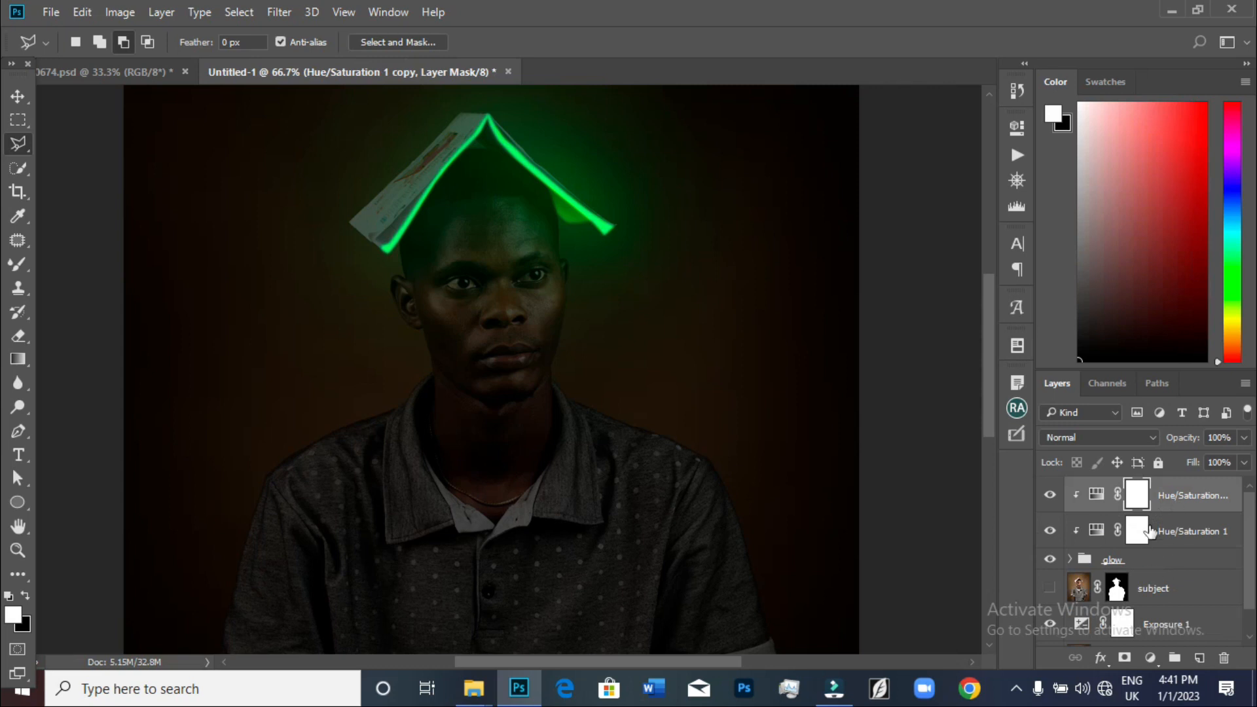
Move the Hue/Saturation copy below the glow group, directly above the subject layer
drag(1181, 496, 1176, 601)
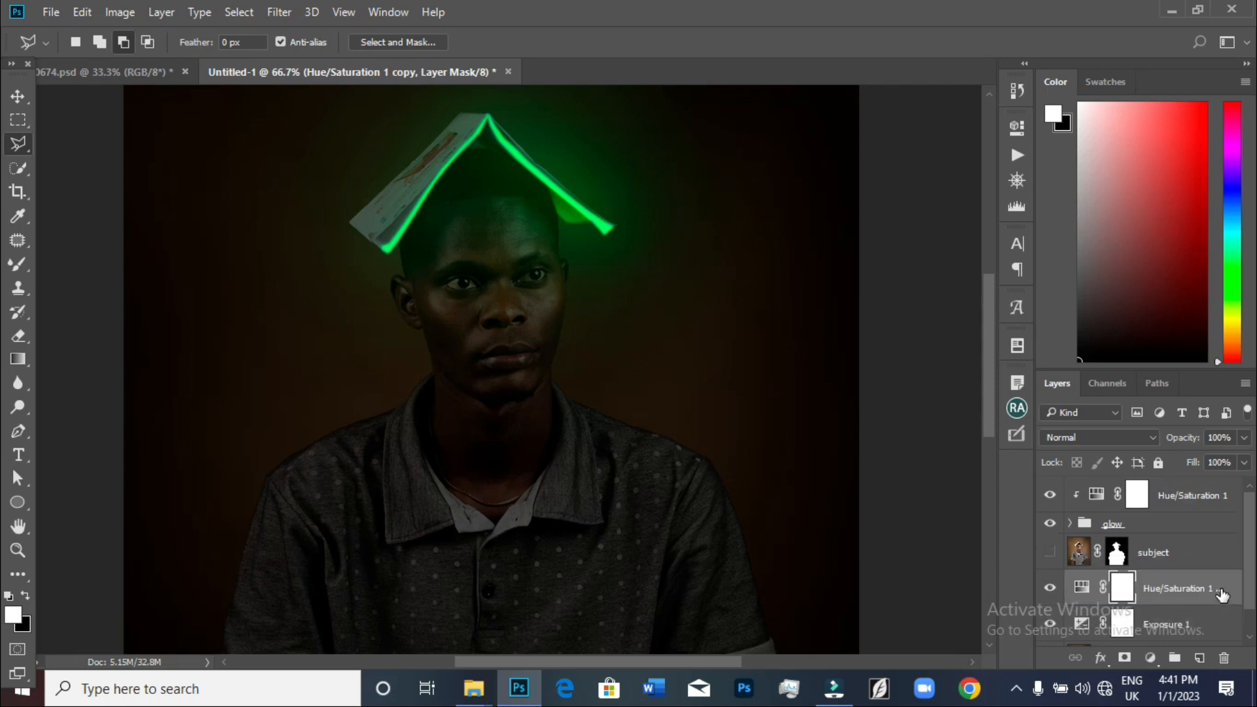
key(ctrl+z)
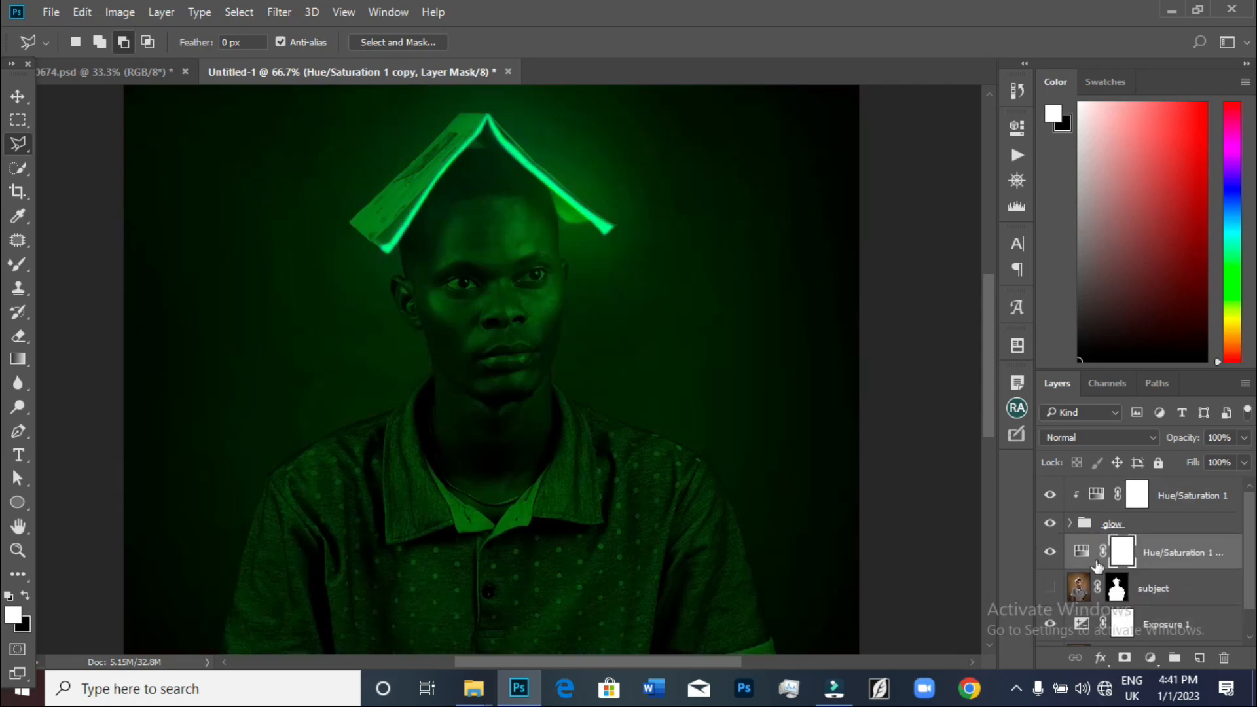
Make the subject layer visible and clip the Hue/Saturation copy to it
click(1051, 551)
click(1050, 588)
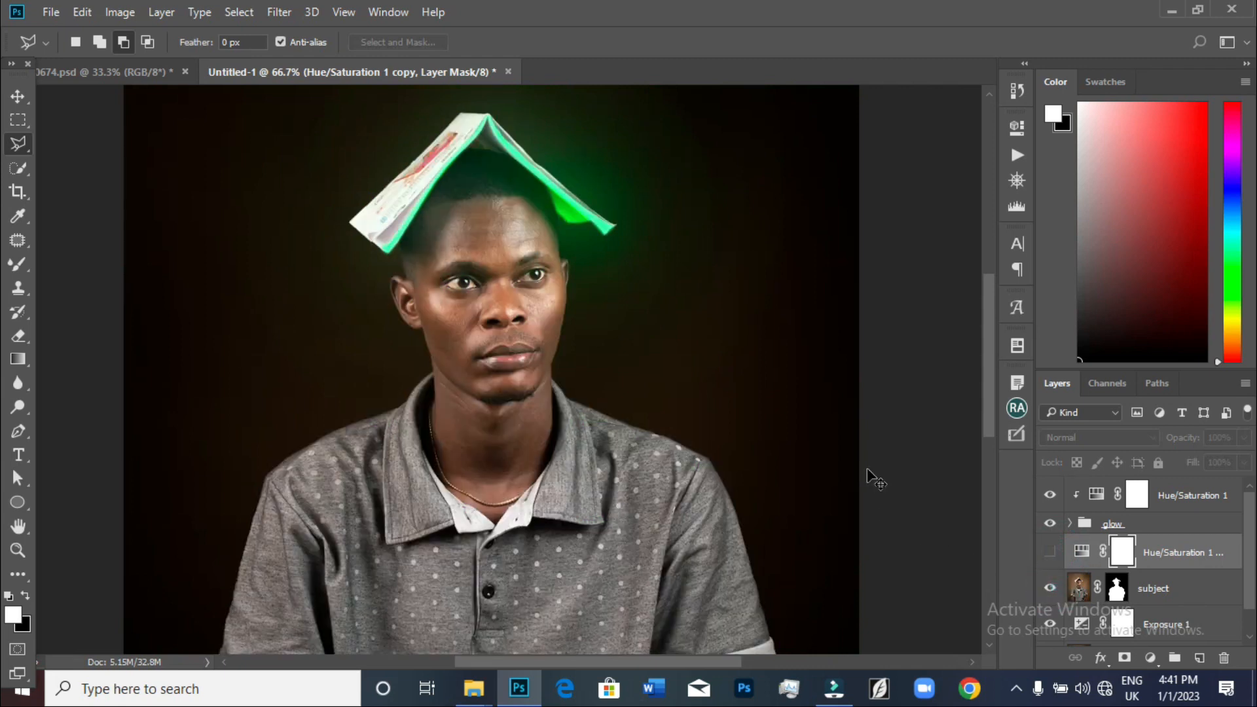
key(ctrl+minus)
key(ctrl+minus)
key(ctrl+plus)
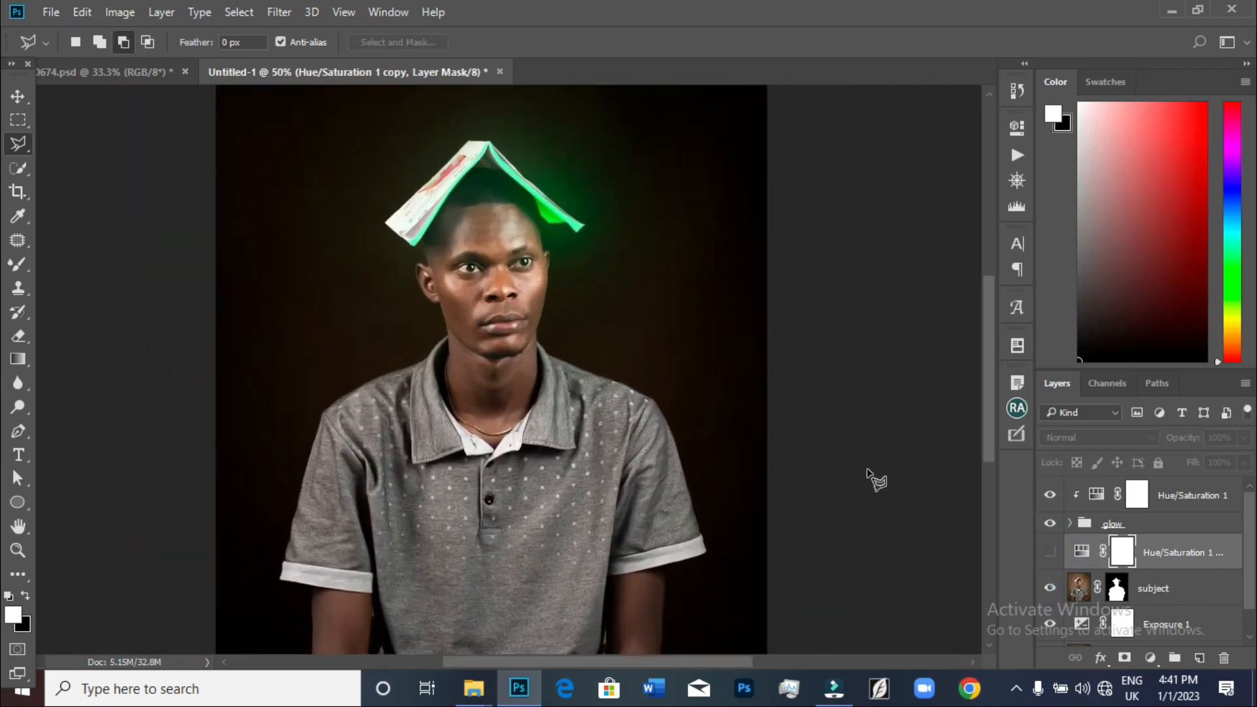
click(1051, 553)
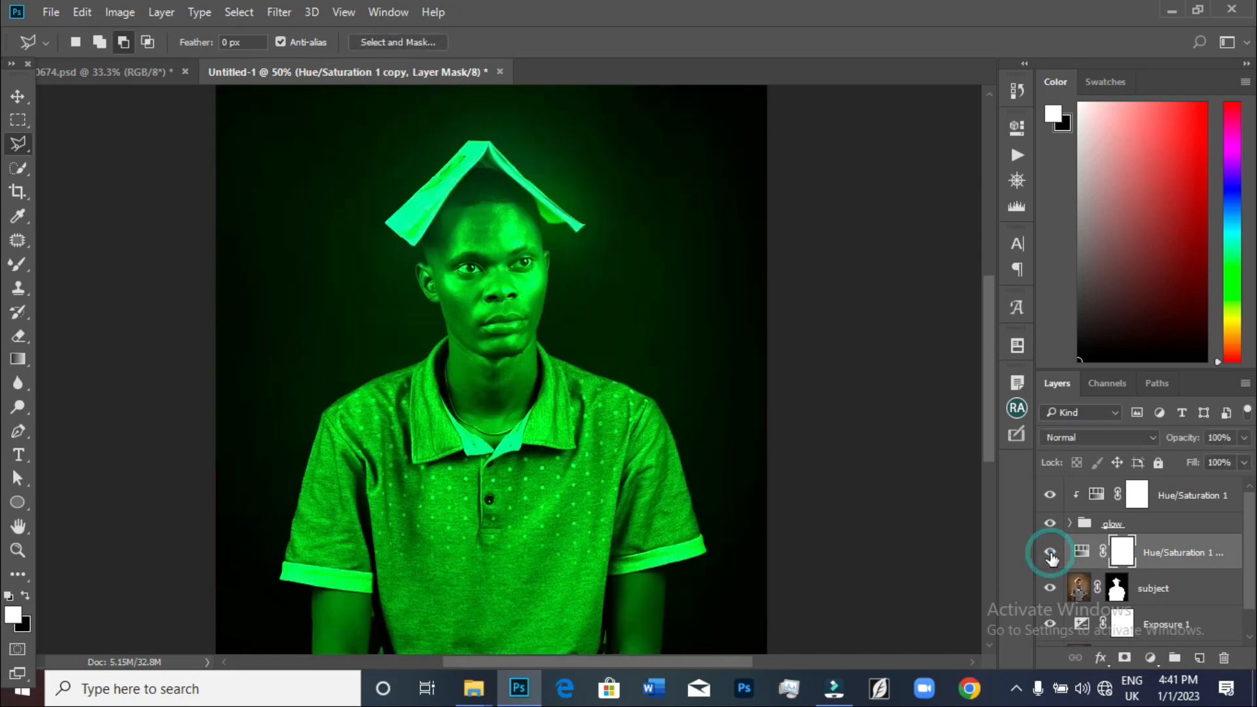
right_click(1174, 549)
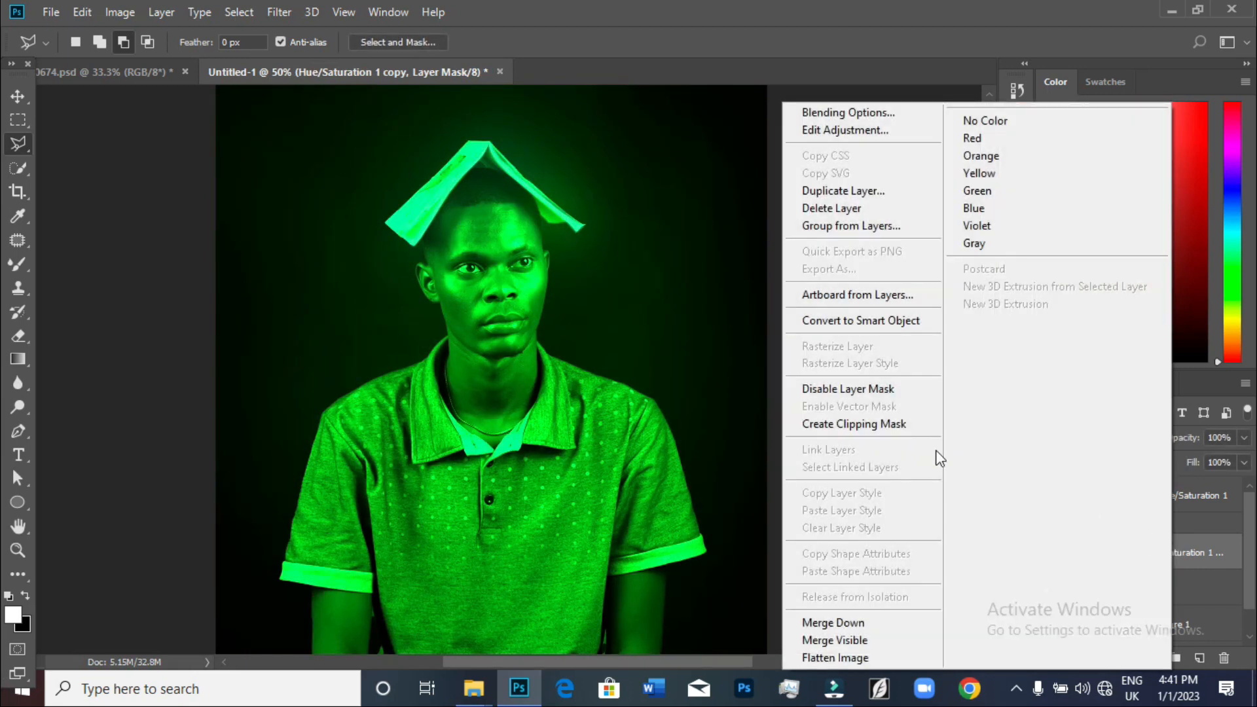
click(869, 427)
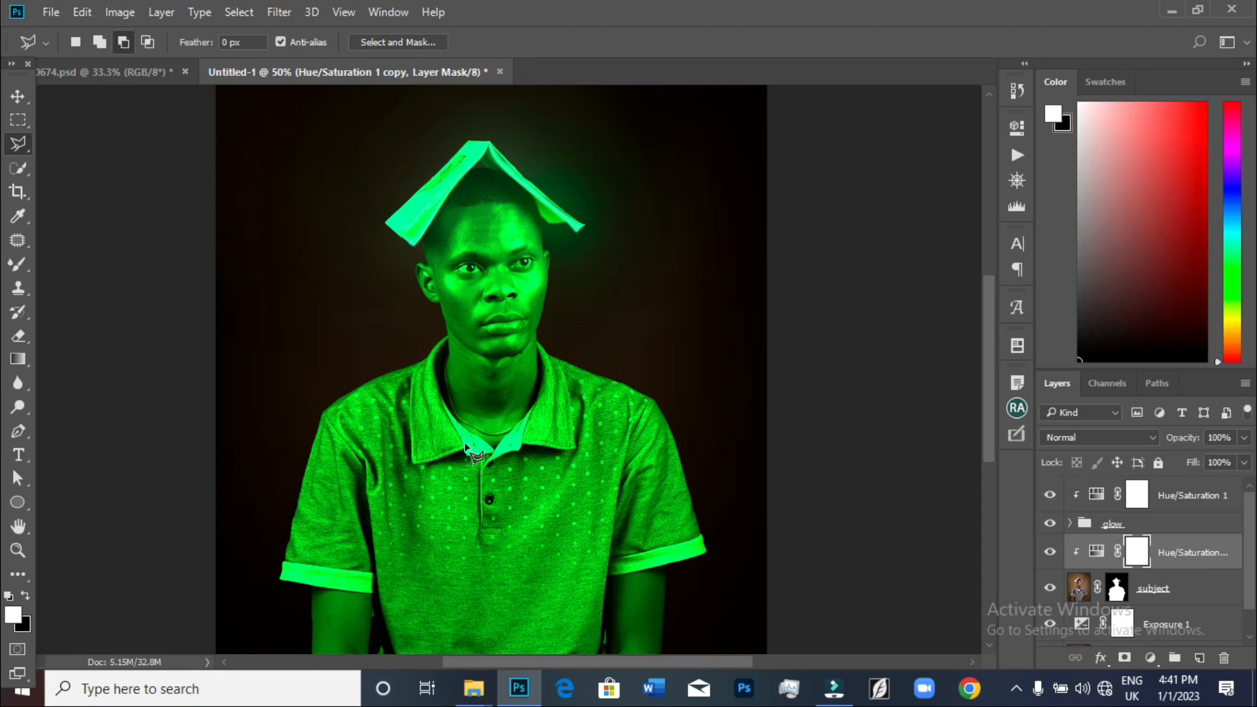
Set the copy's Blend If underlying-layer black point to a split of 76/129 in its blending options
click(1231, 556)
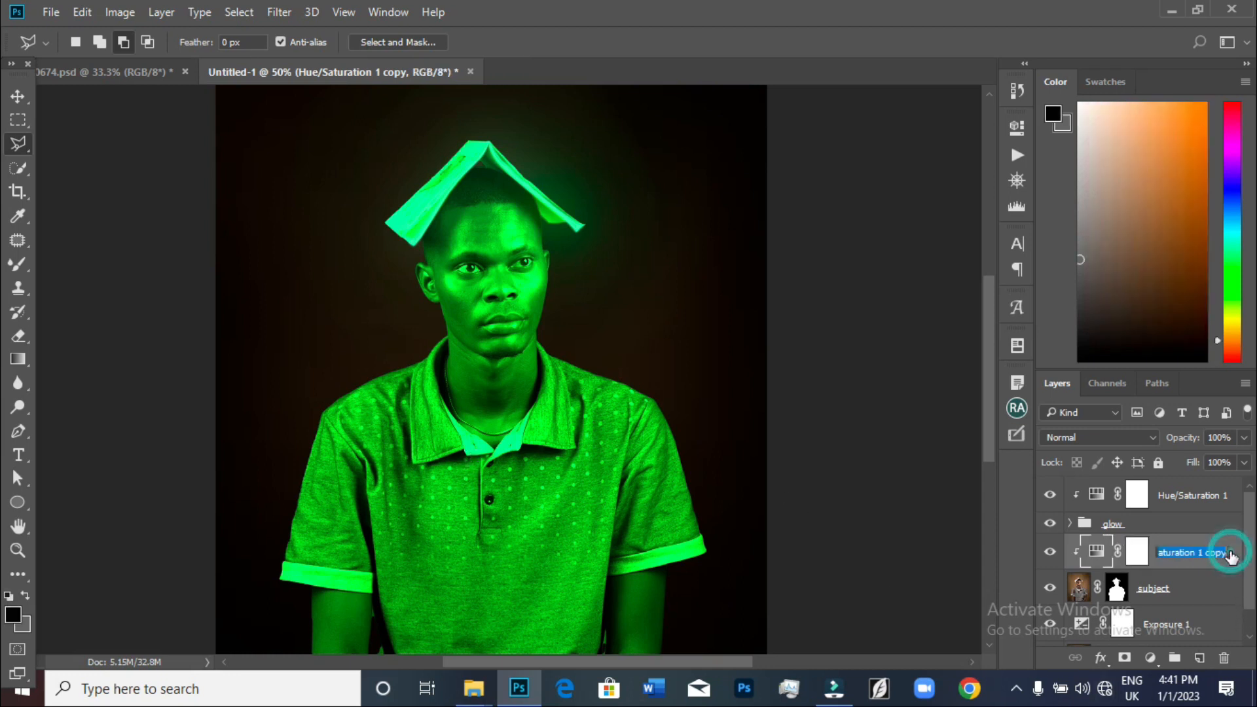
double_click(1236, 556)
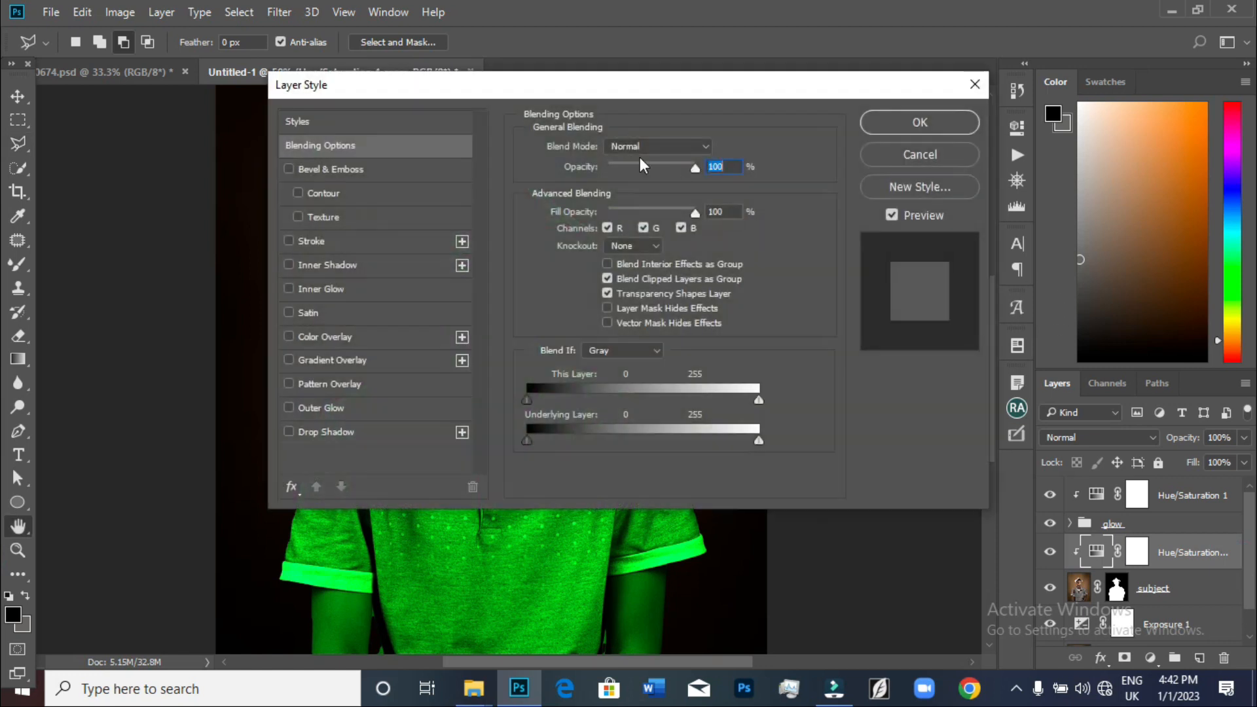
drag(370, 87, 695, 98)
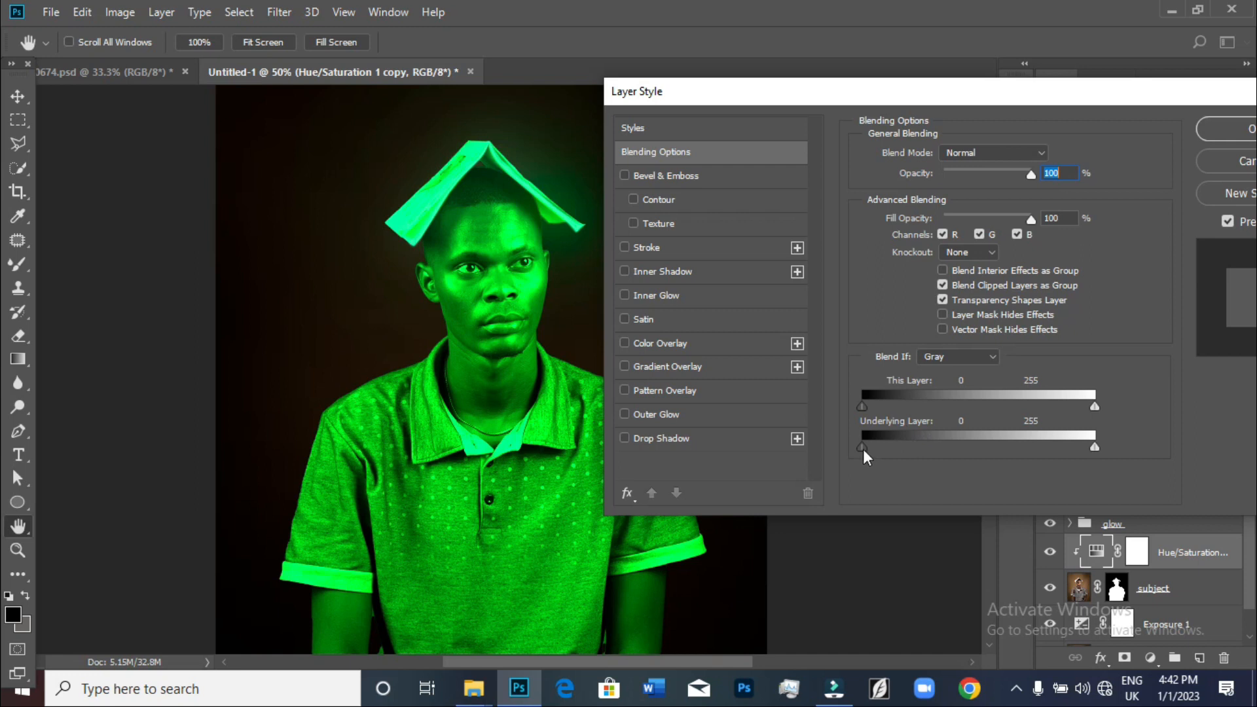
drag(863, 447, 943, 453)
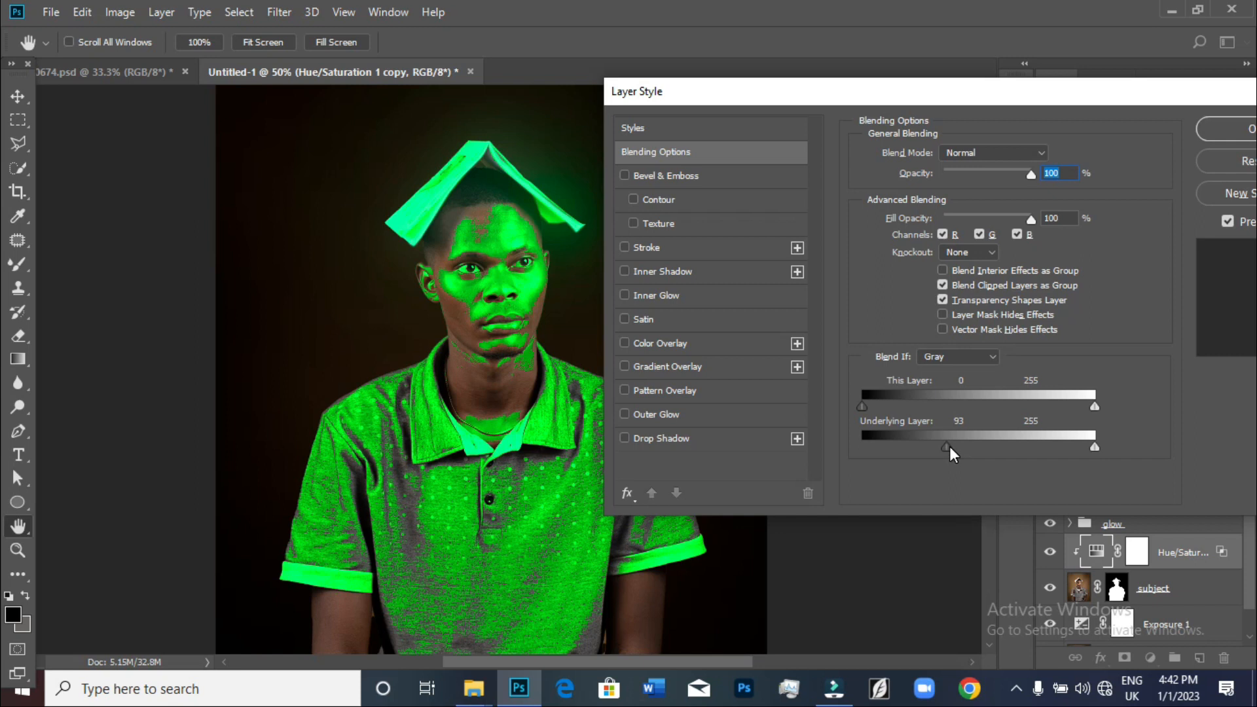
drag(949, 445, 948, 446)
drag(983, 450, 1001, 450)
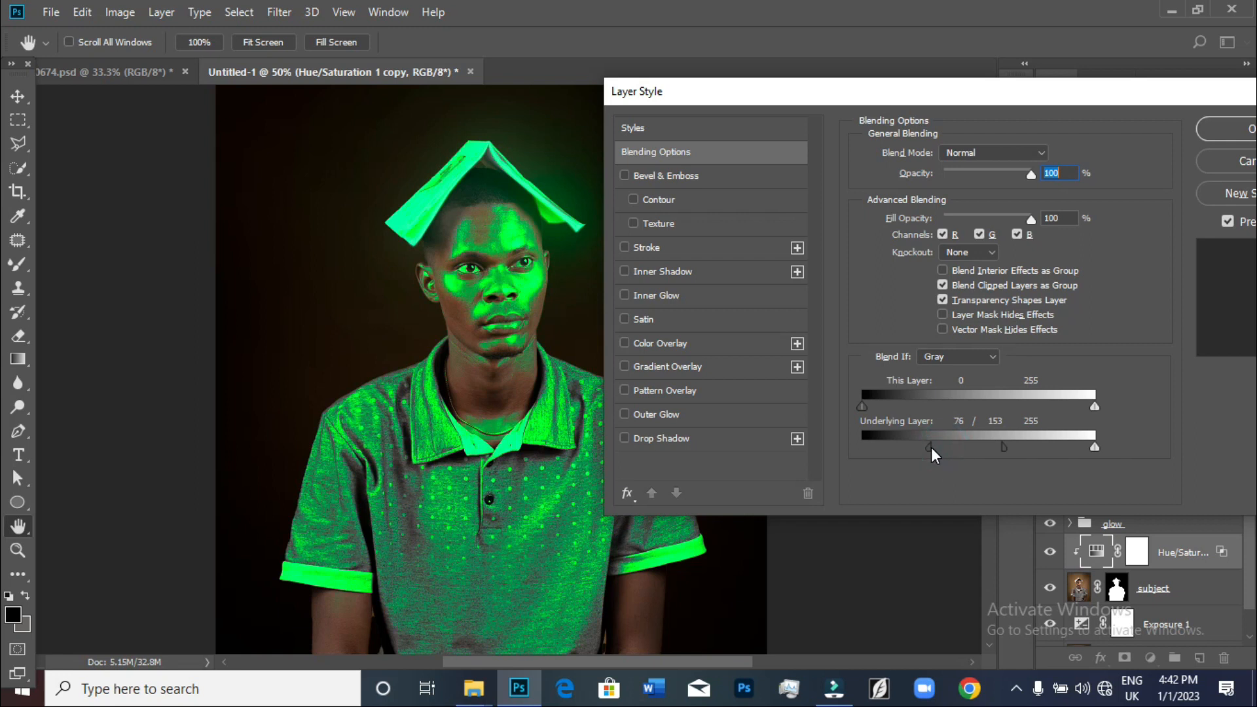
drag(1003, 449, 980, 447)
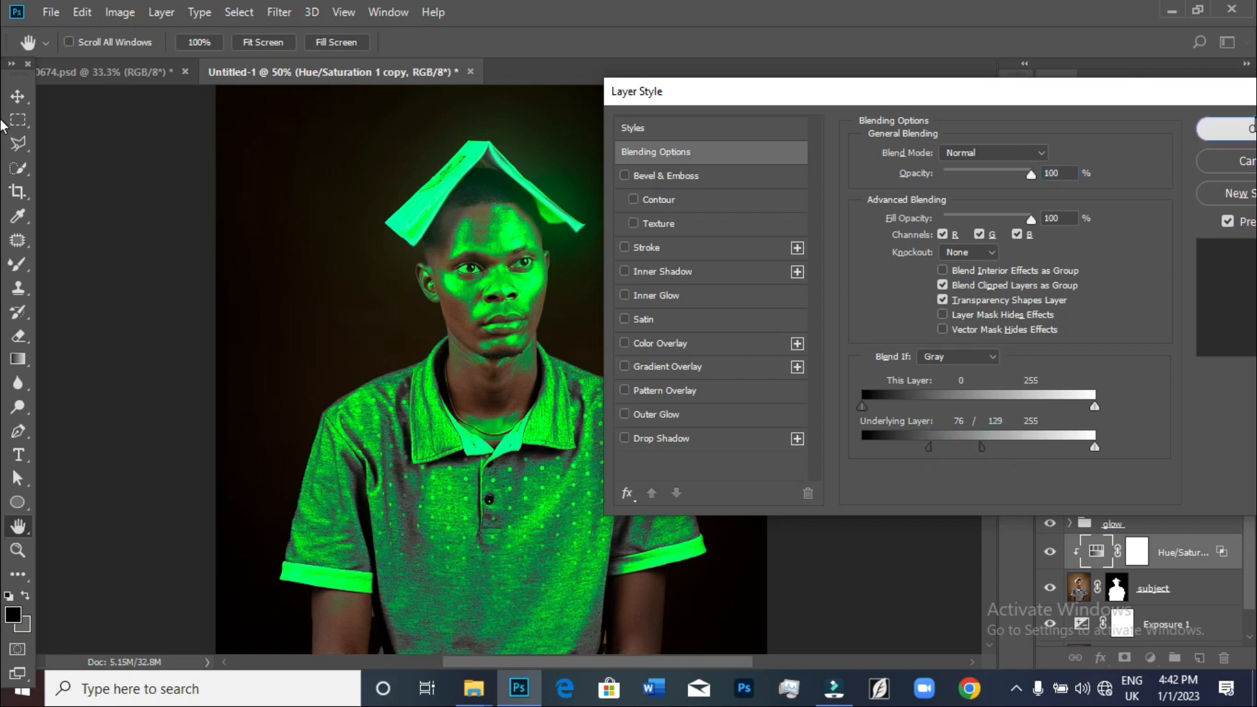
click(1224, 129)
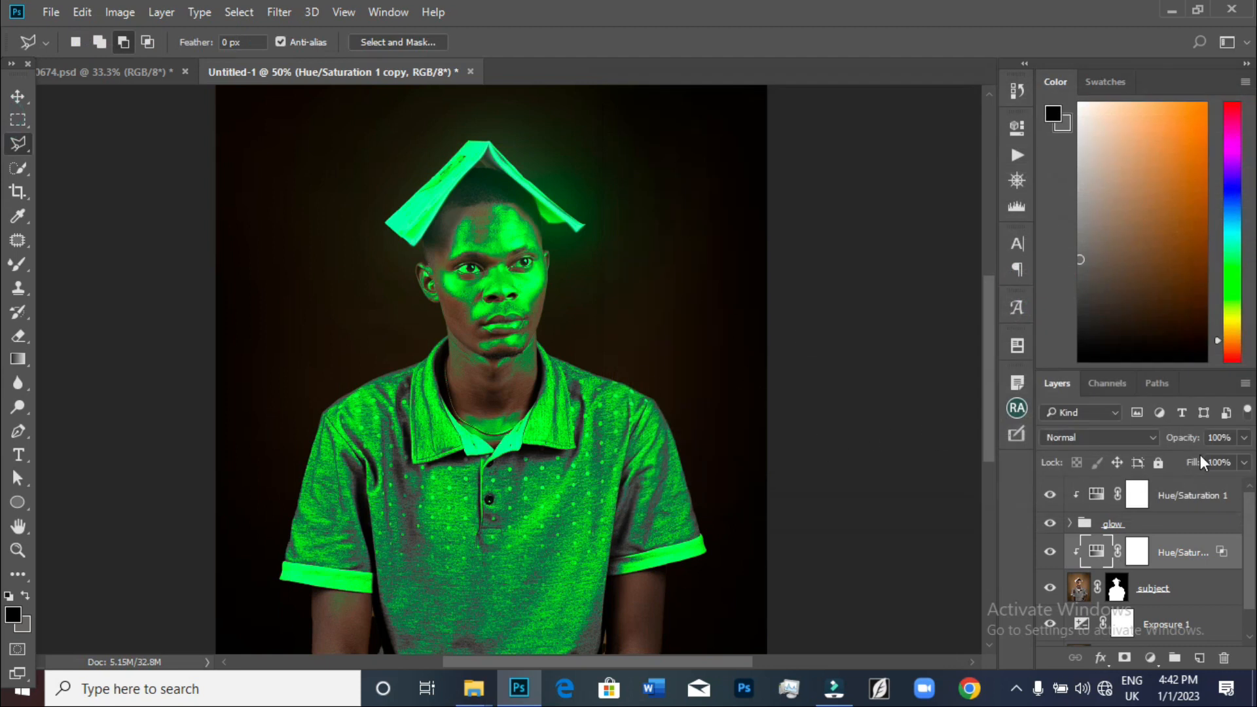
Lower the Hue/Saturation copy's opacity to 40% and toggle its visibility to compare
click(1244, 437)
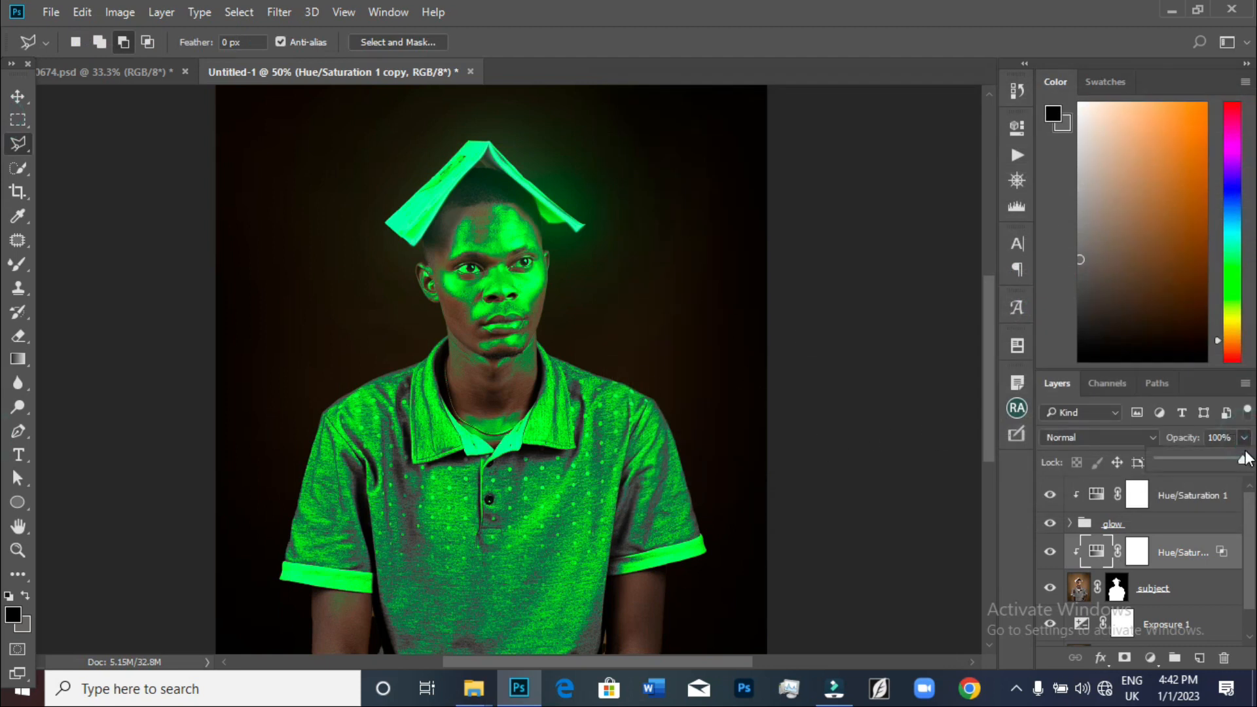
drag(1242, 464, 1212, 462)
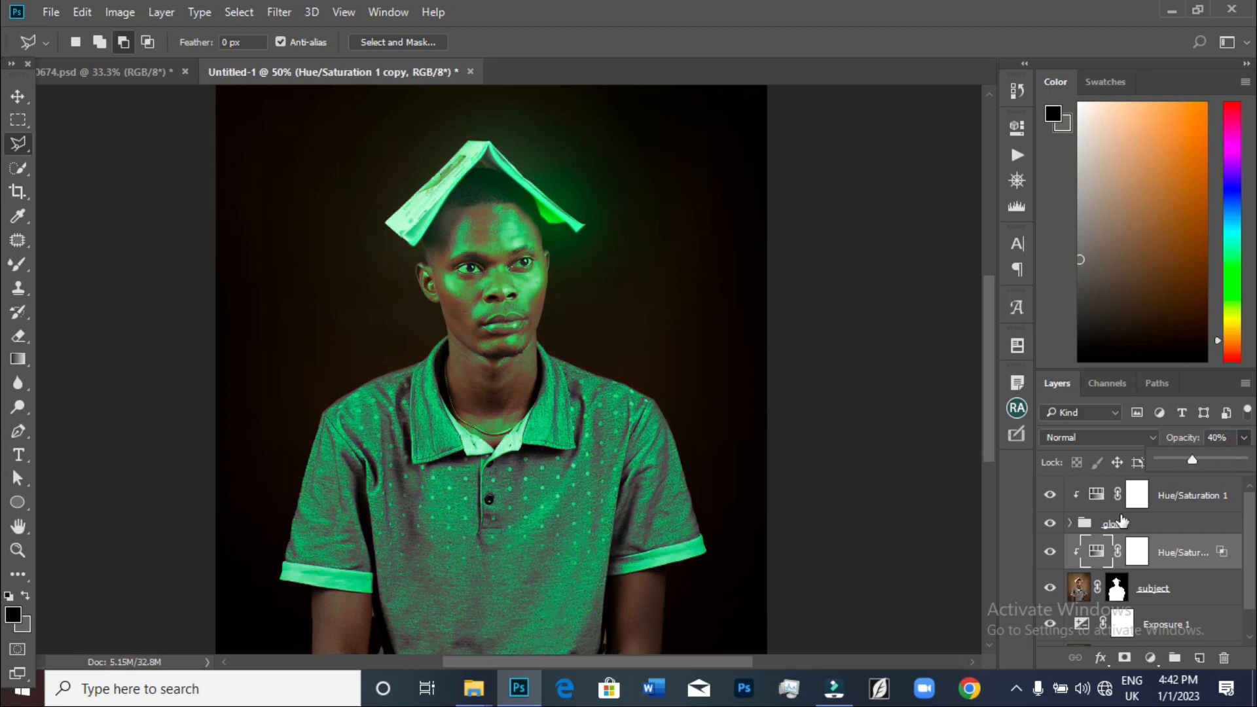
click(1048, 552)
click(1048, 552)
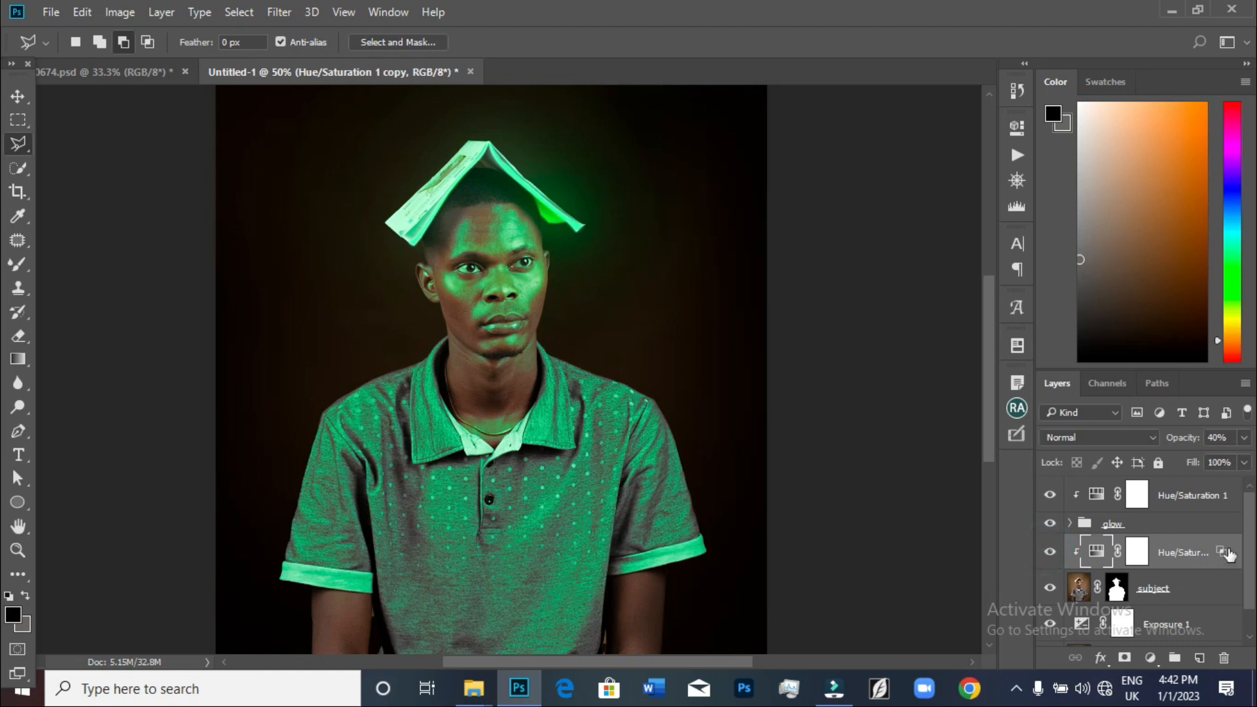
Add a Brightness/Contrast adjustment layer above the subject layer
click(1170, 591)
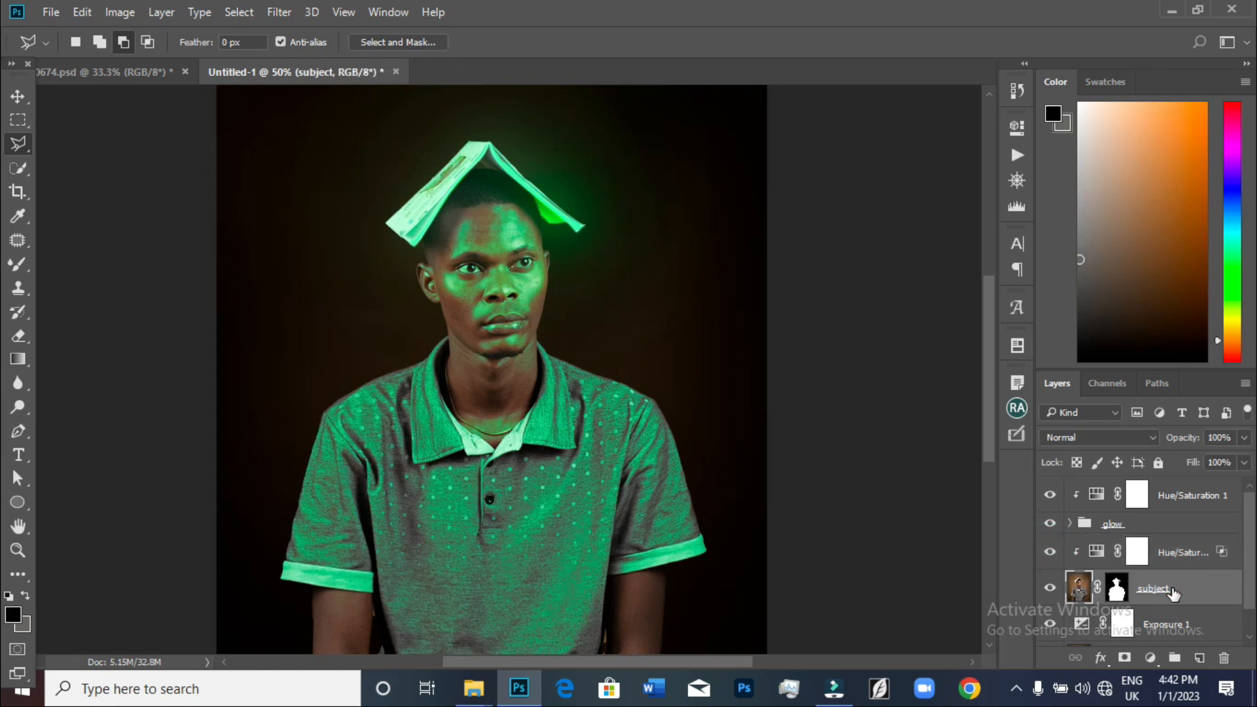
key(ctrl+minus)
key(ctrl+minus)
key(ctrl+plus)
key(ctrl+plus)
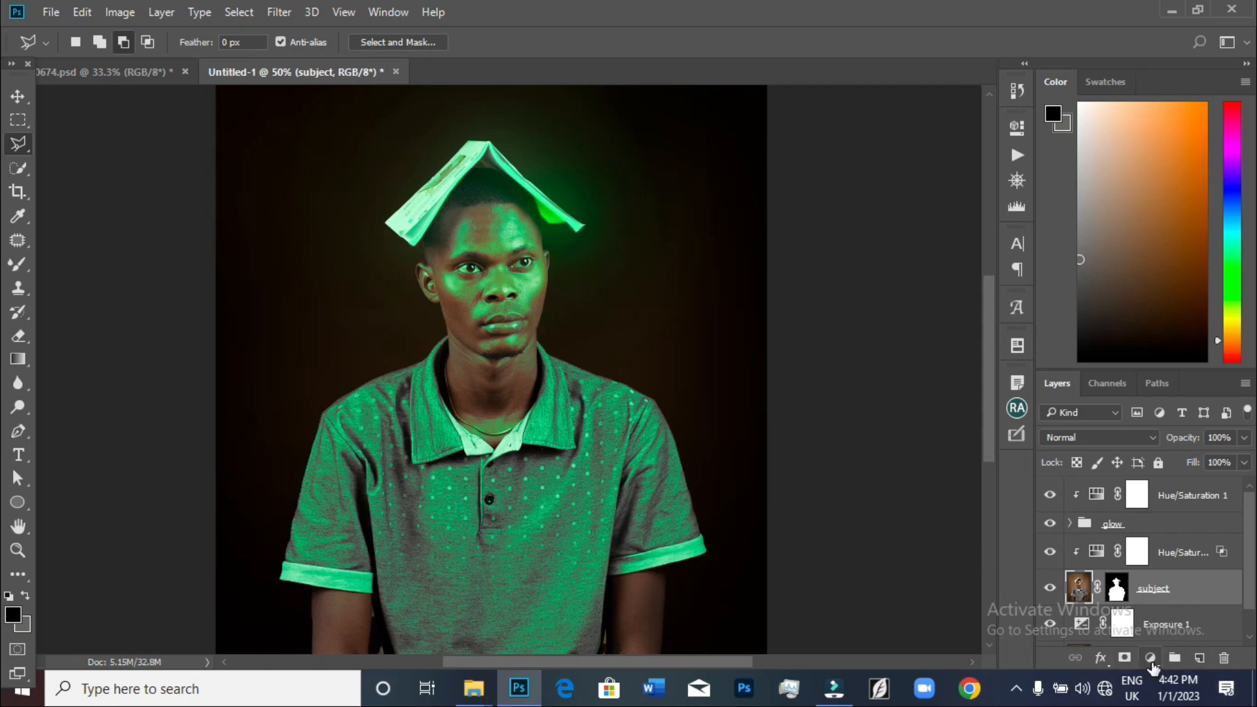
click(1150, 658)
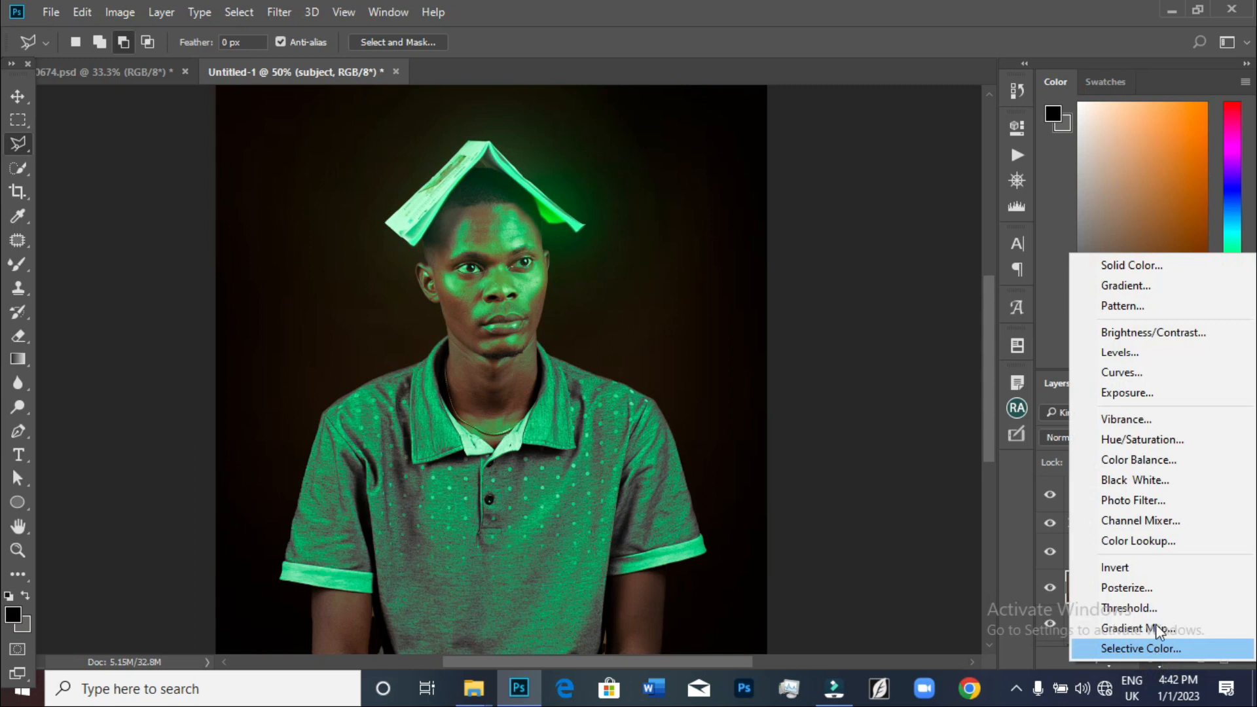
click(1134, 334)
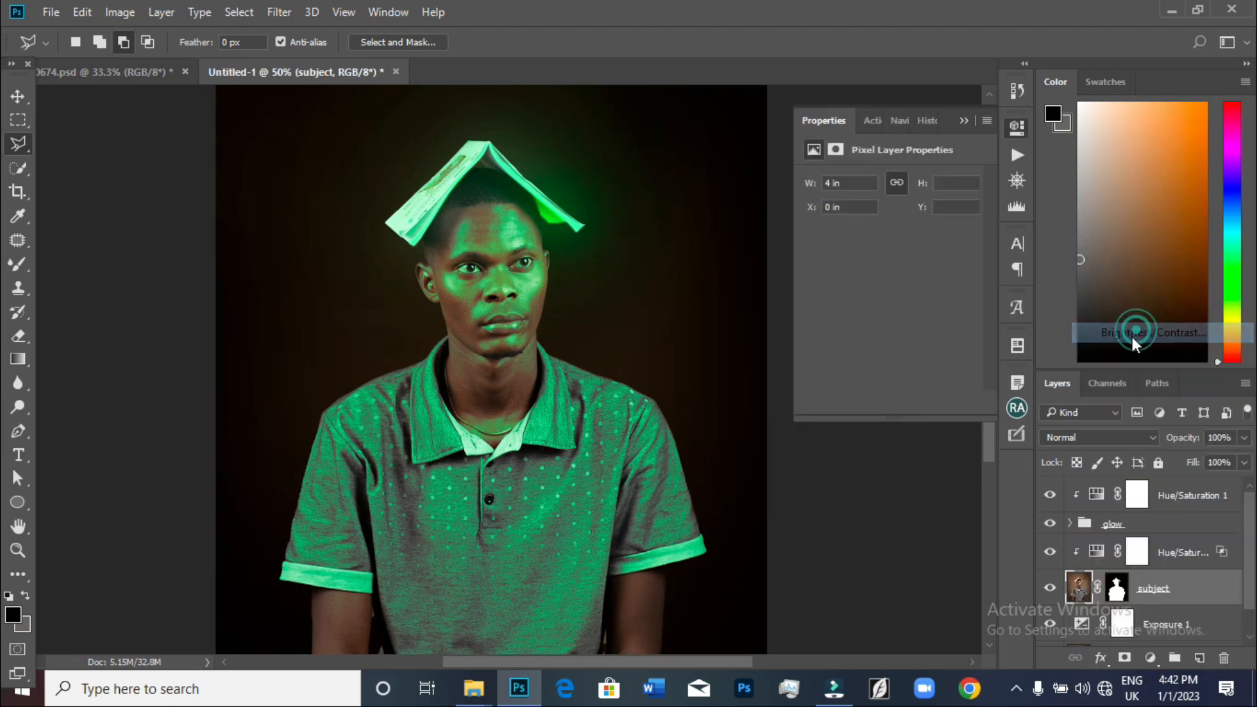
Set the Brightness/Contrast adjustment to brightness -82 and contrast 33, toggling it to compare
drag(887, 224, 915, 262)
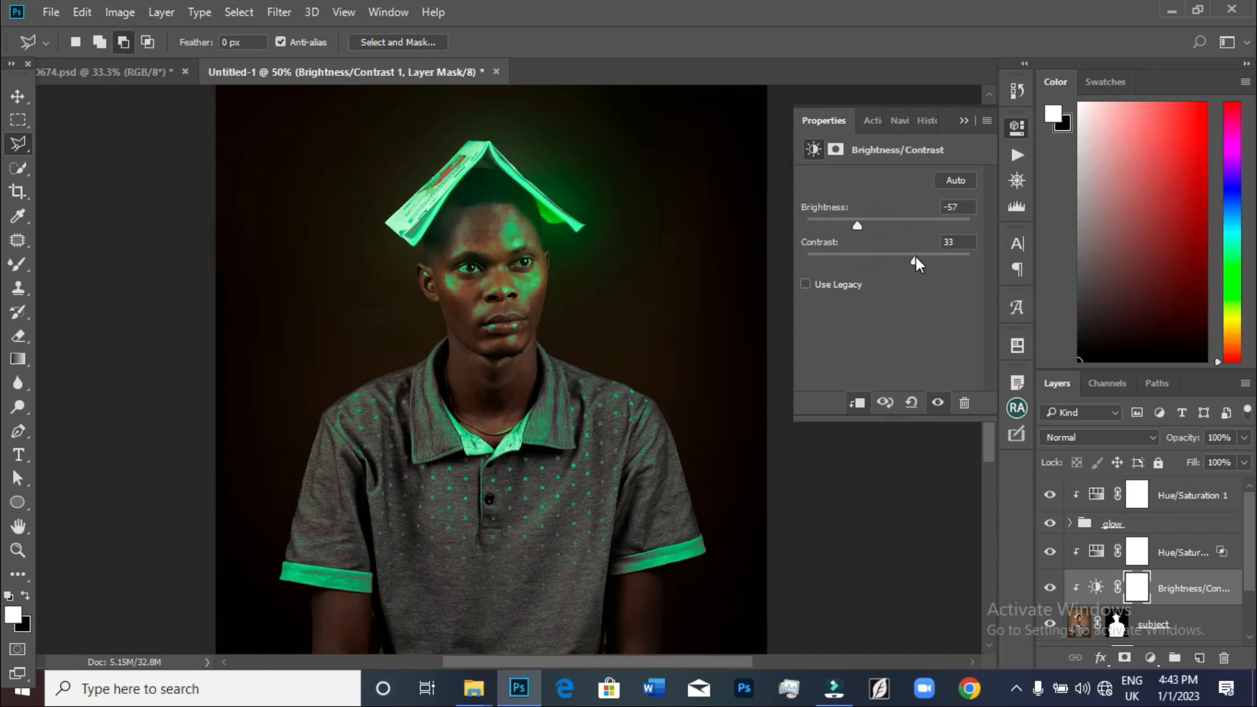
mouse_move(857, 224)
mouse_down()
mouse_move(831, 223)
mouse_move(843, 222)
mouse_up()
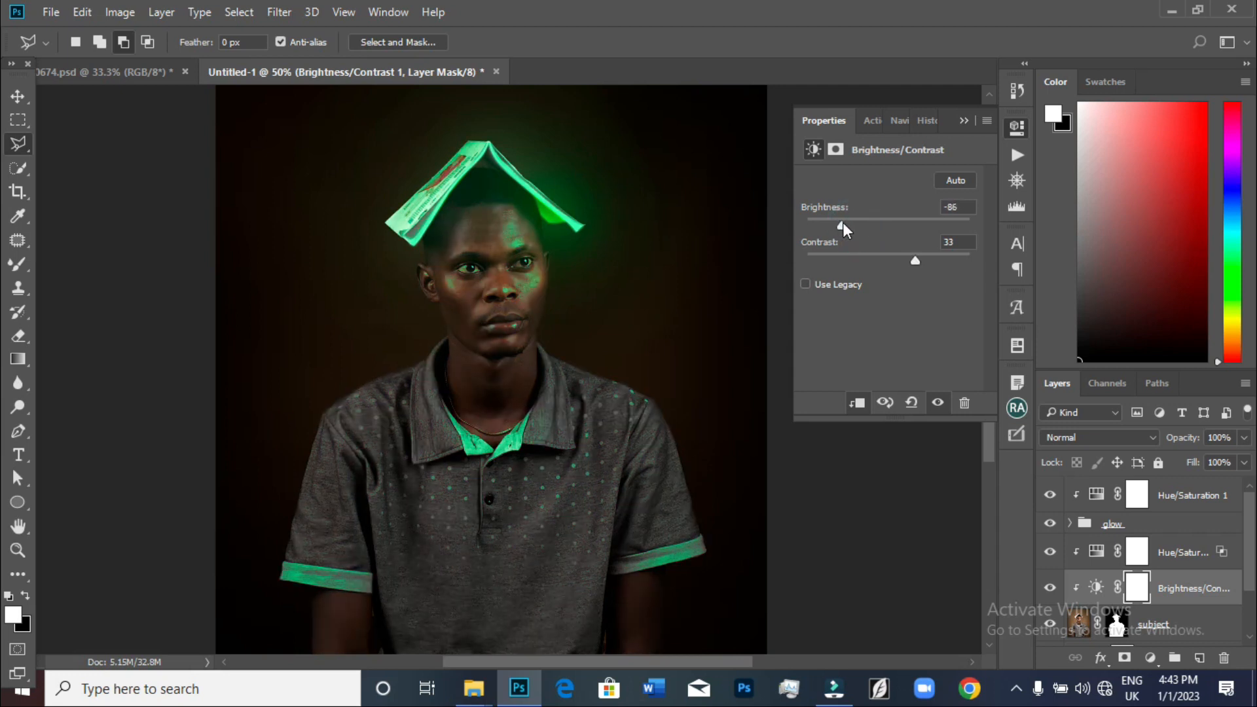
click(1050, 588)
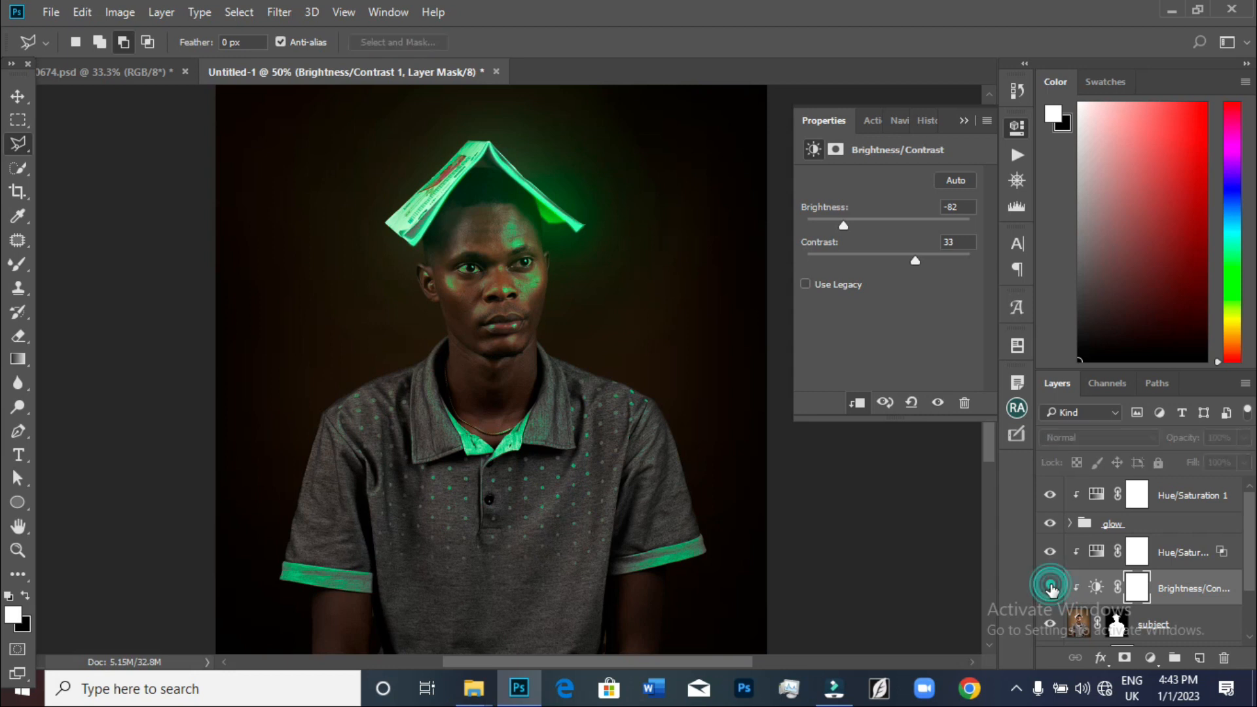
click(1051, 588)
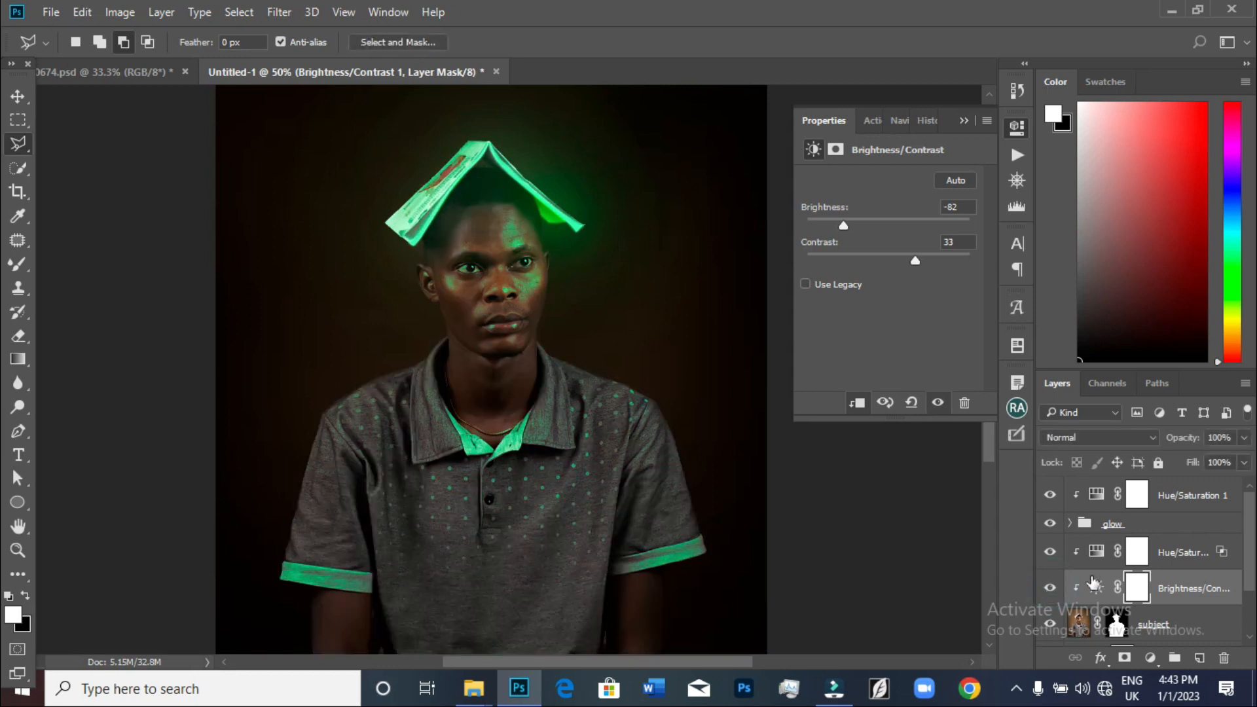
Set the Hue/Saturation copy's opacity to 48%
click(1186, 556)
click(1243, 438)
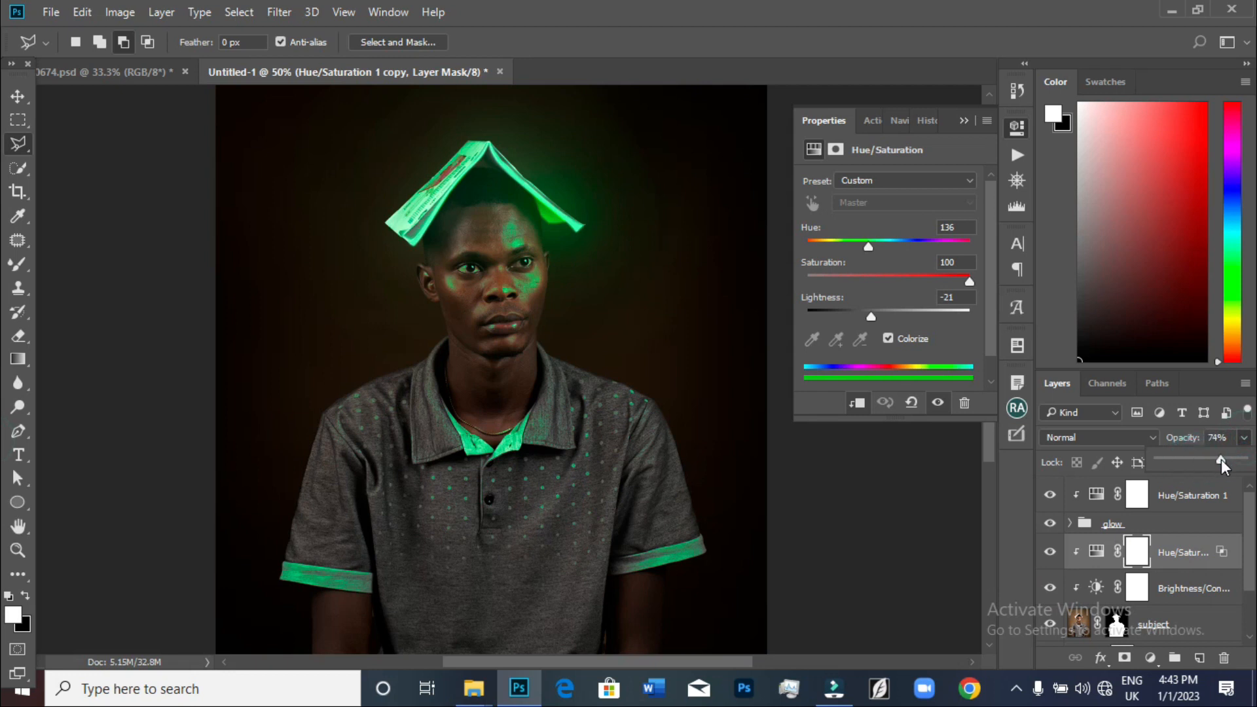
drag(1220, 458, 1202, 458)
key(ctrl+minus)
key(ctrl+minus)
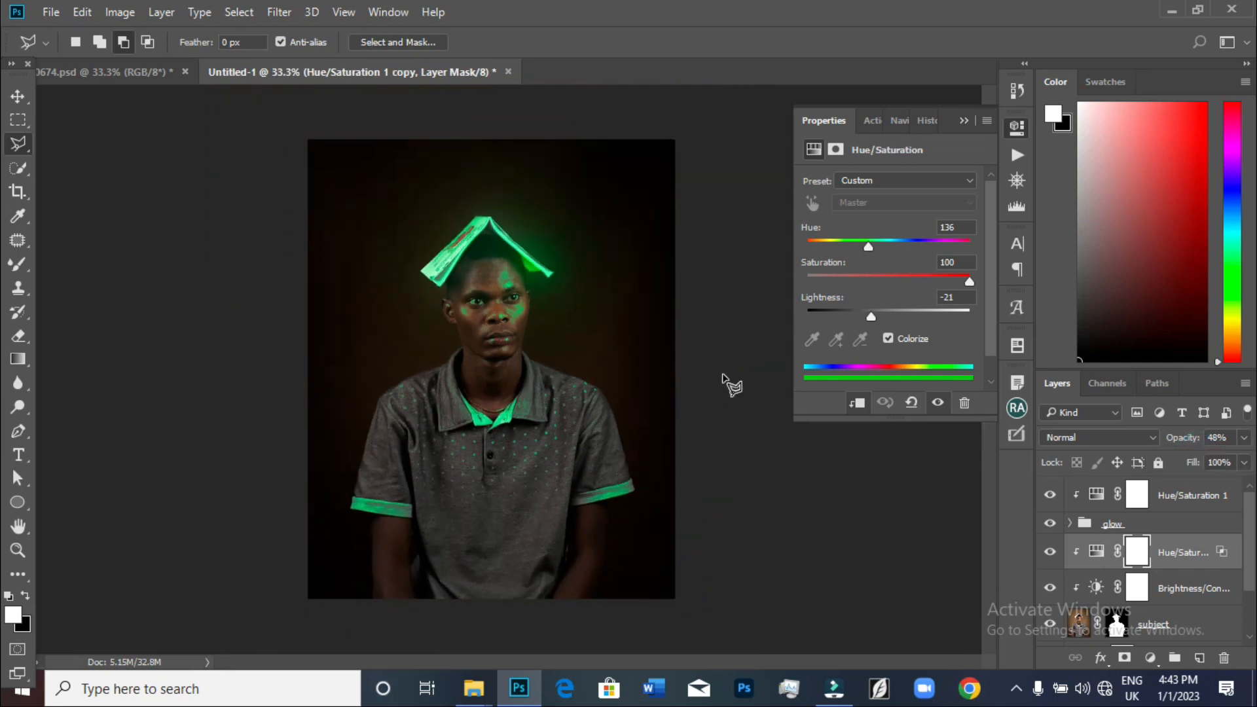
Compare the edited composite with the original background photo by toggling layer visibility
scroll(1174, 605, down, 3)
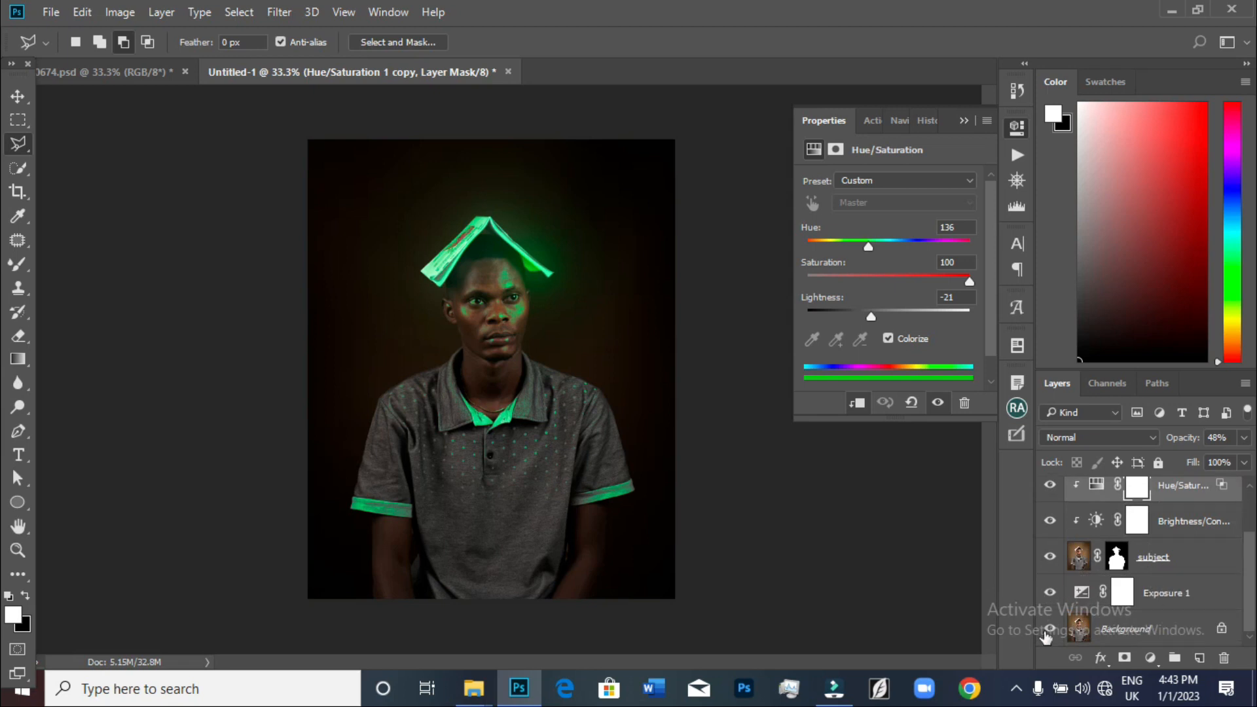
alt+click(1050, 629)
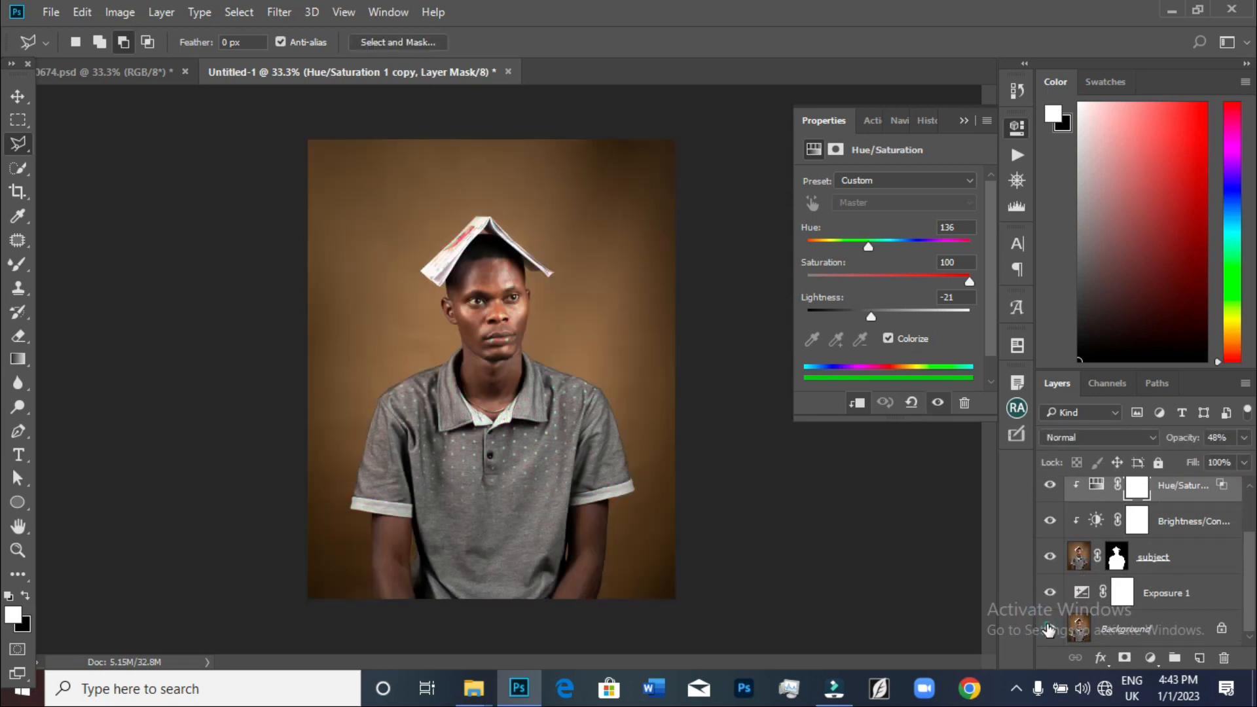
alt+click(1050, 629)
alt+click(1050, 629)
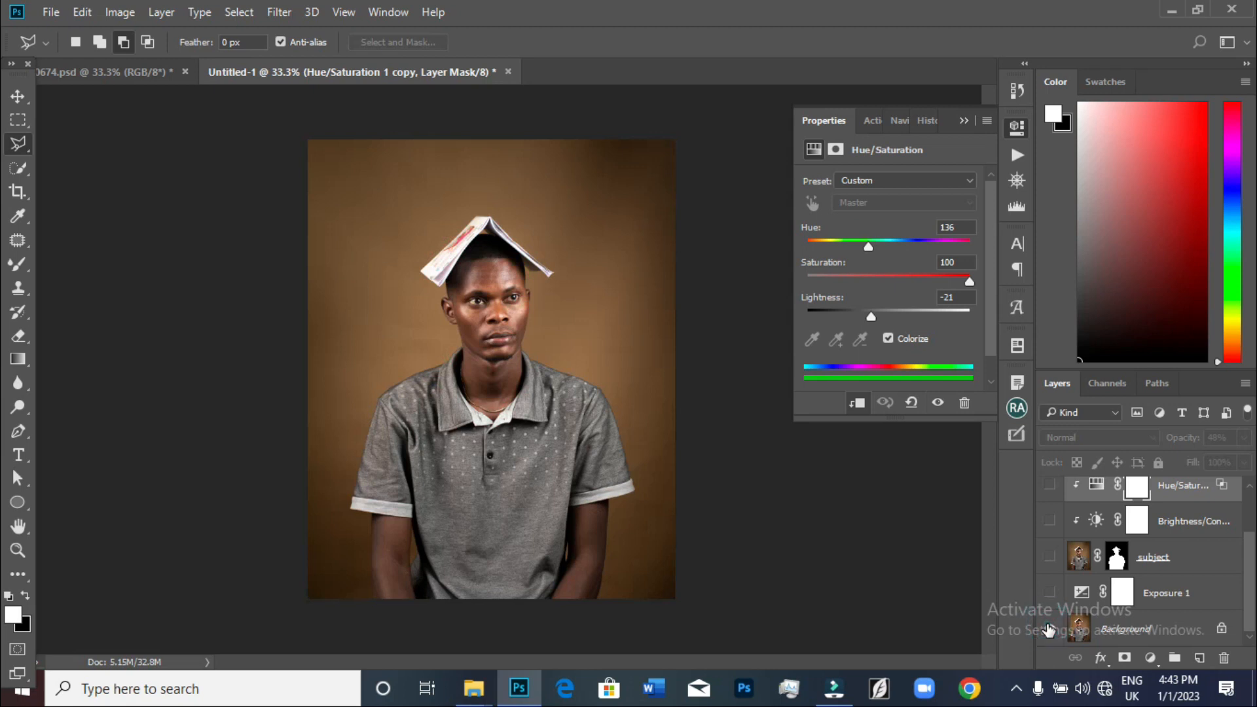
alt+click(1050, 629)
alt+click(1049, 629)
alt+click(1049, 629)
key(ctrl+plus)
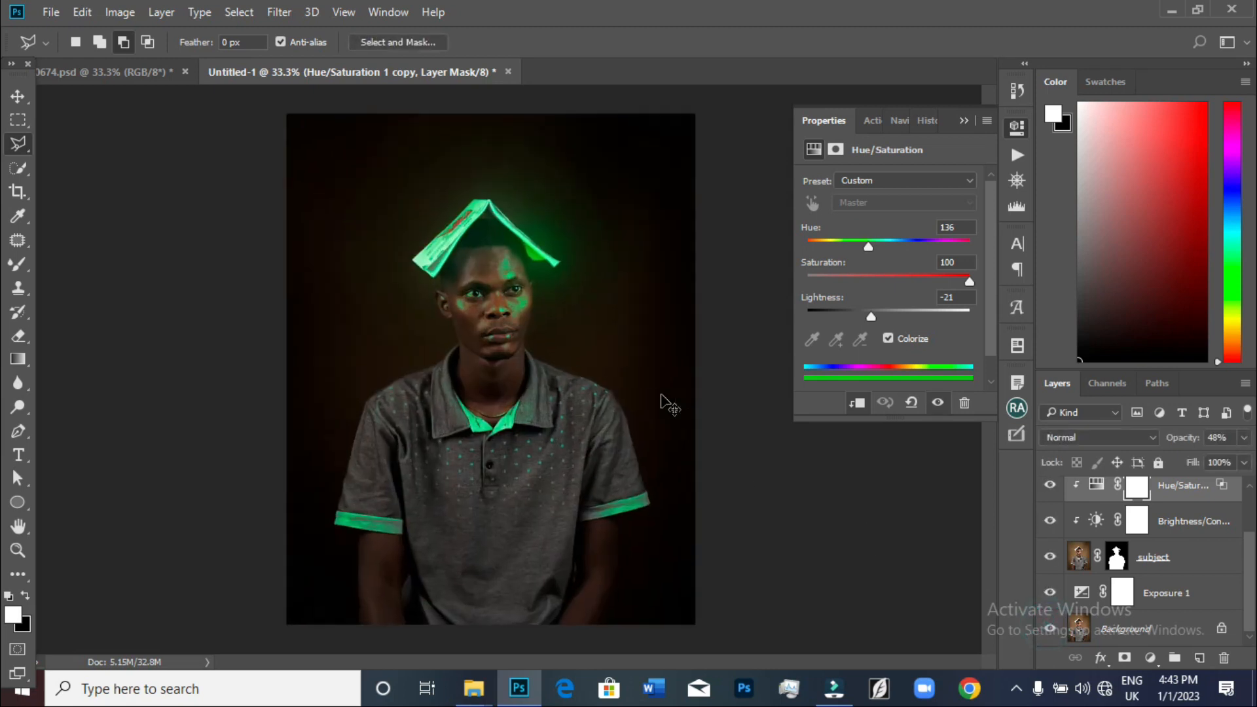
key(ctrl+minus)
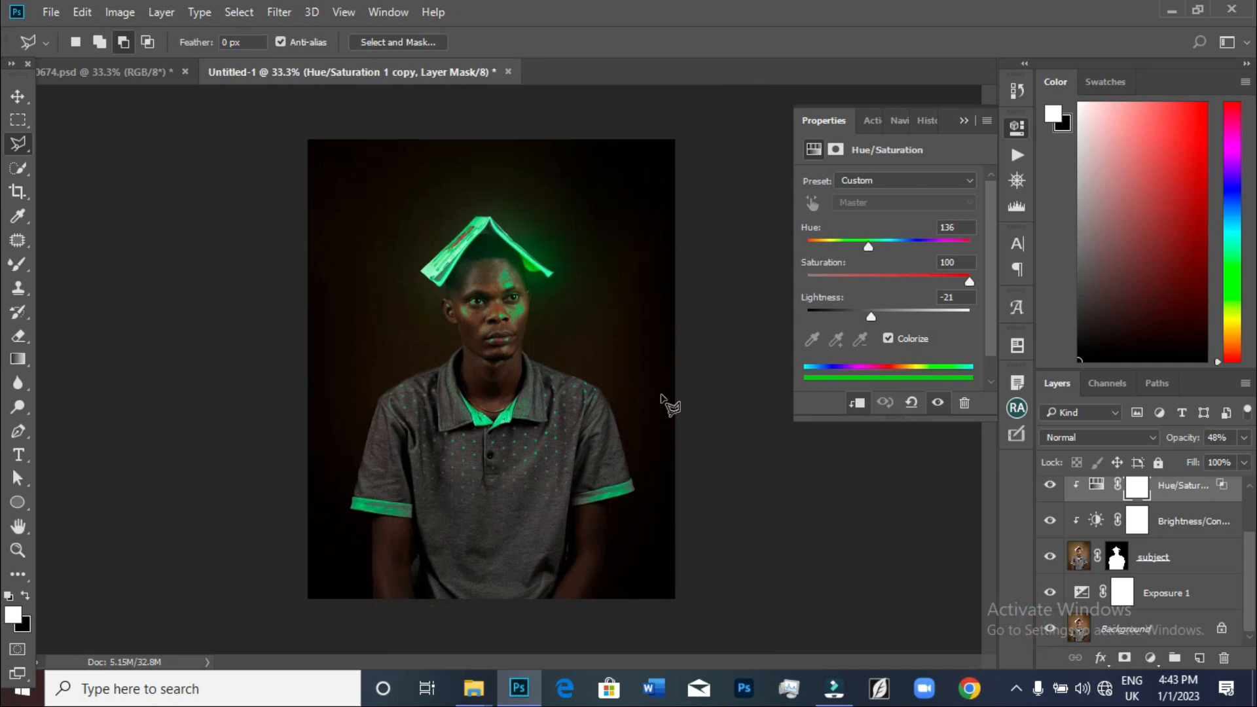